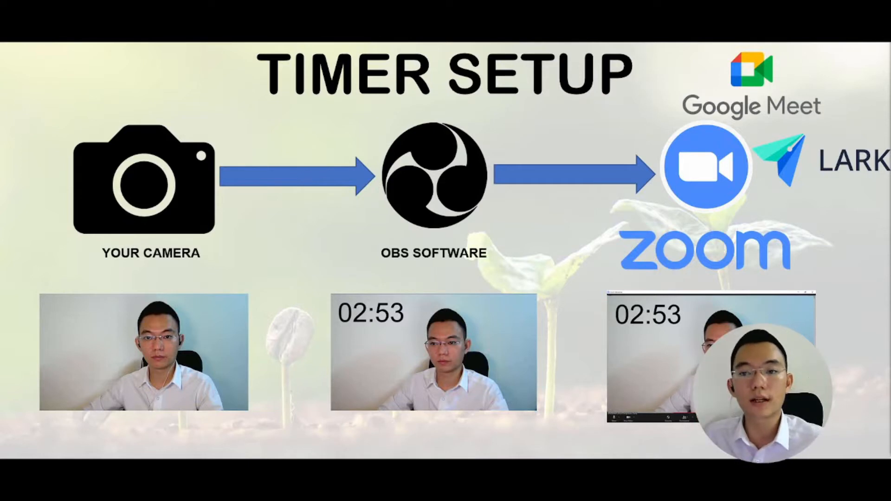
key("Right")
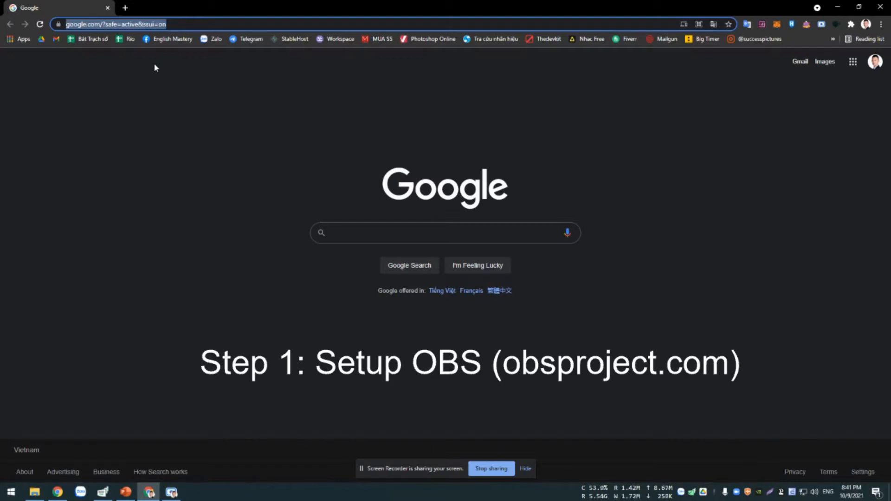
Open the website obsproject.com in the browser.
left_click(205, 26)
left_click_drag(212, 22, 6, 26)
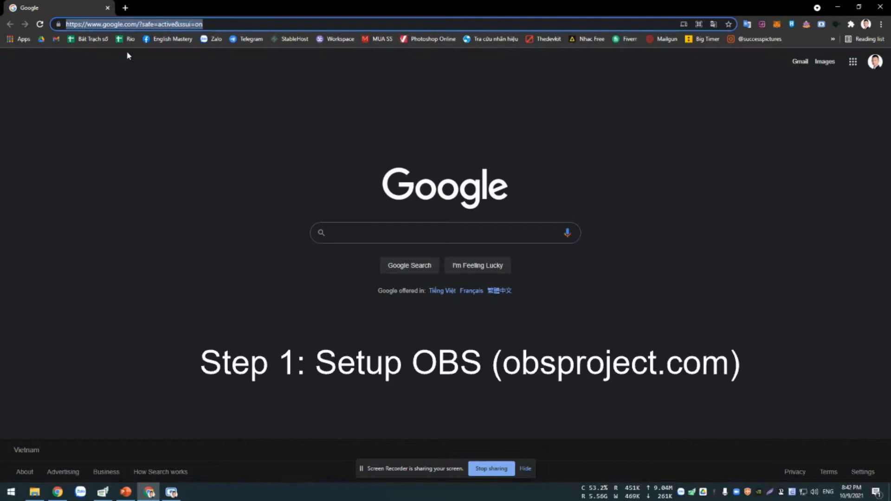
type("obsprohe")
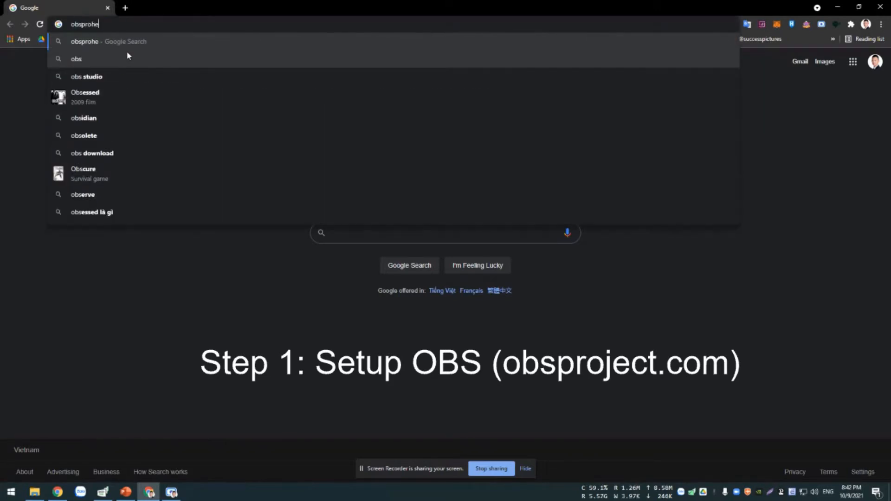
key("BackSpace")
key("BackSpace")
type("ject")
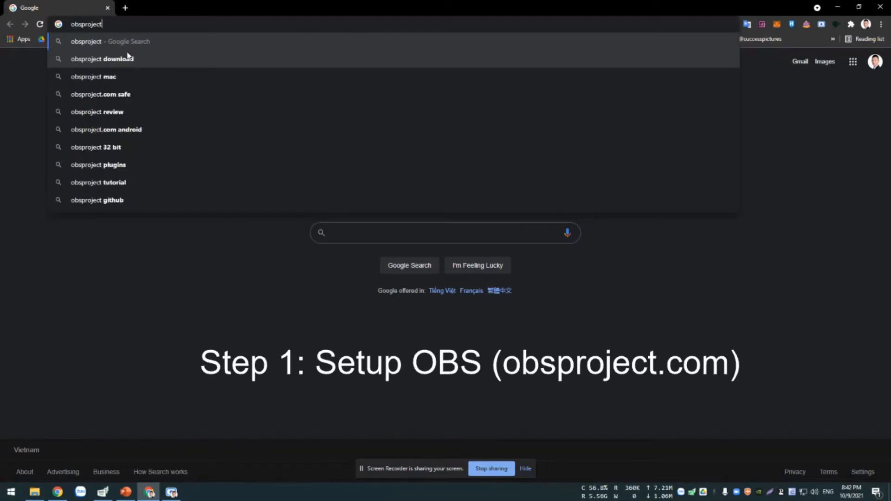
type(".com")
key("Return")
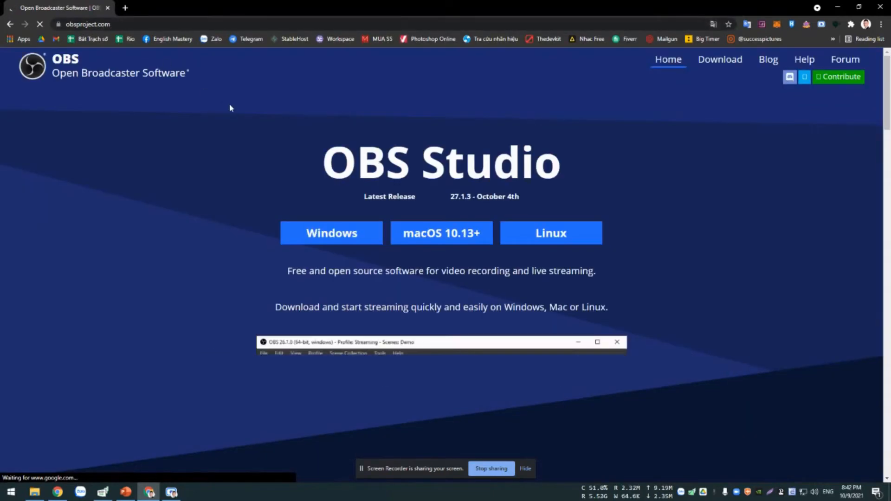
Download the Windows installer of OBS Studio and save it in the Downloads folder.
scroll(278, 149, "down", 2)
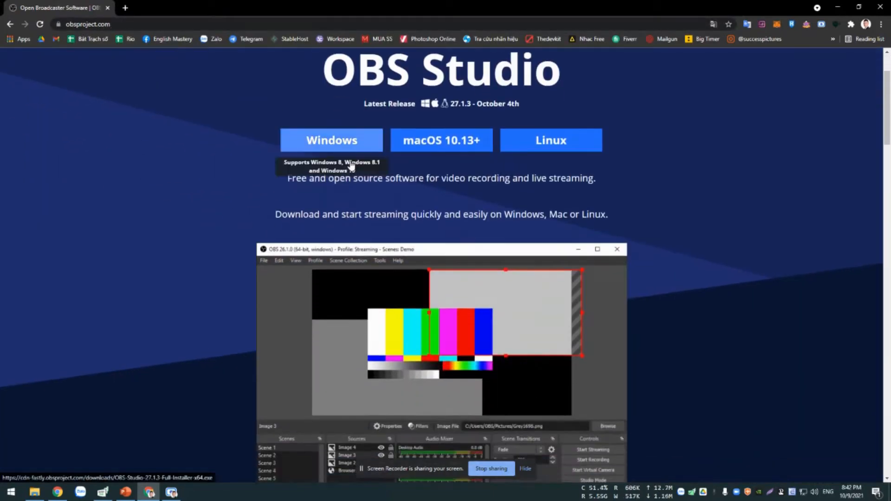
scroll(297, 162, "up", 2)
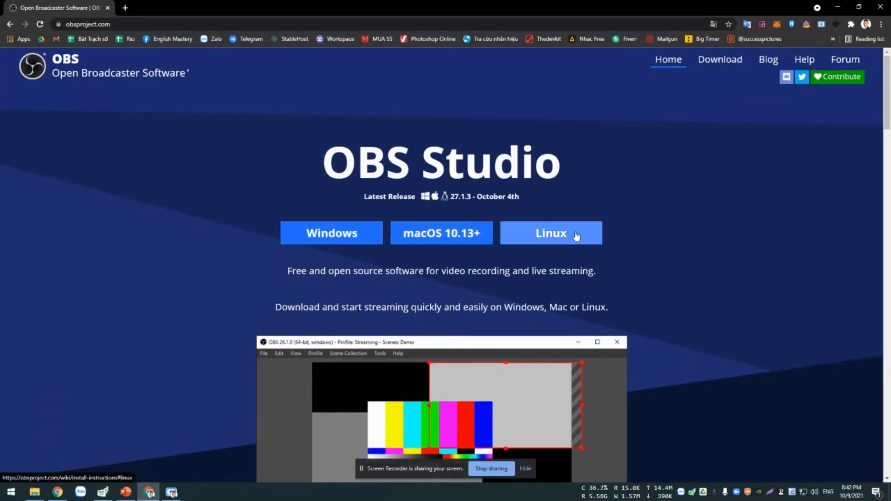
scroll(575, 236, "down", 5)
scroll(482, 218, "up", 5)
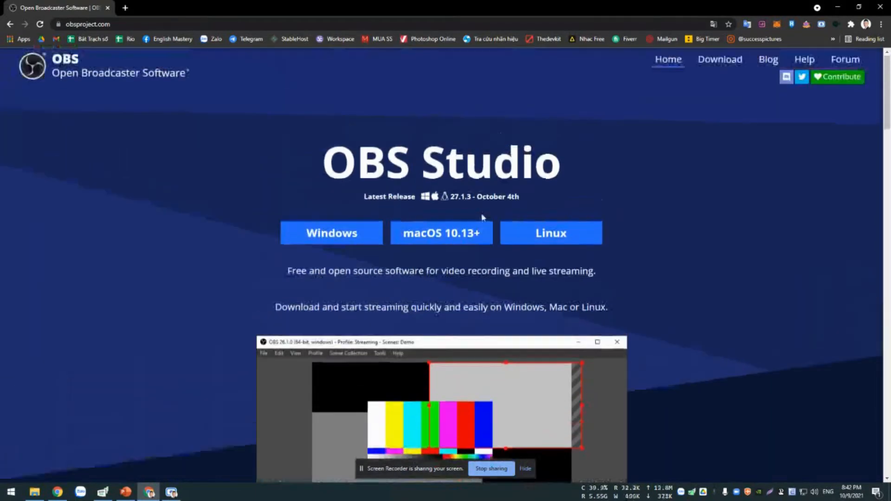
left_click(333, 234)
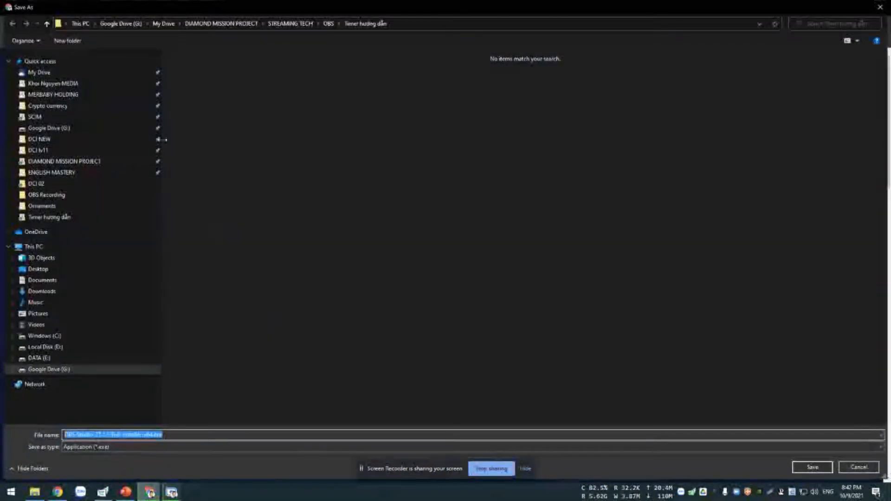
left_click(42, 292)
left_click(824, 469)
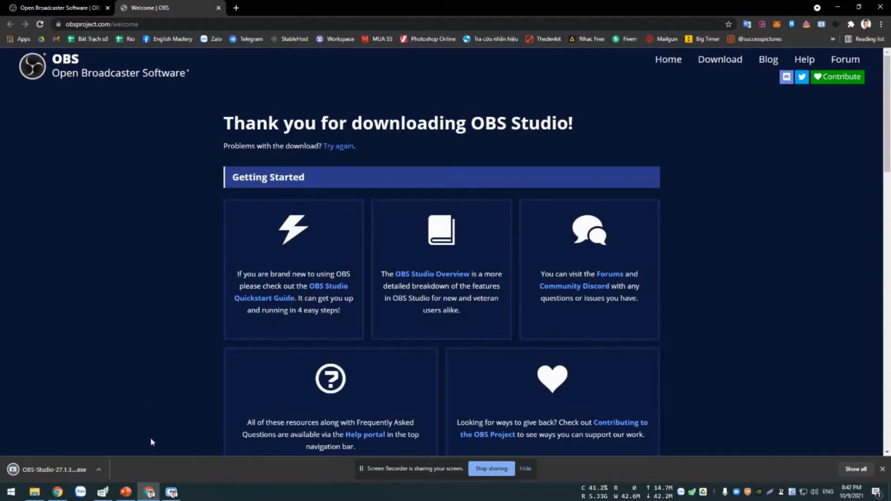
Run the downloaded installer without Safe Run, install OBS Studio in the default folder, and finish with launching it enabled.
left_click(56, 473)
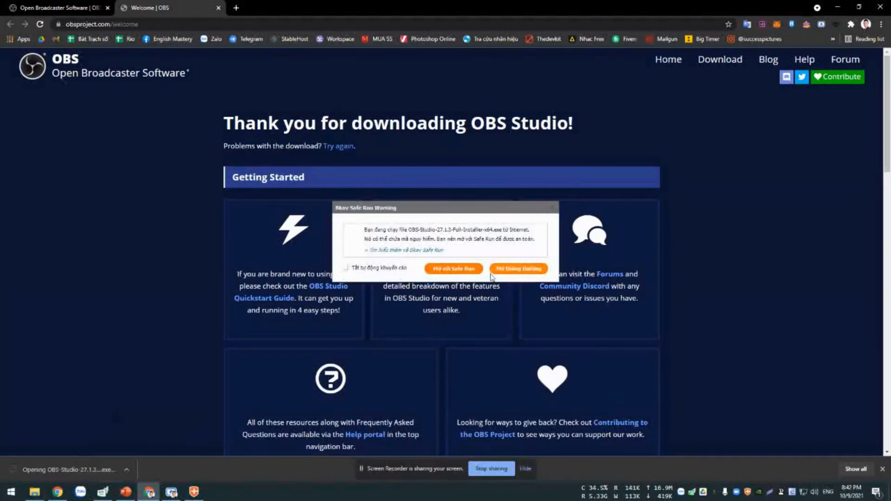
left_click(515, 272)
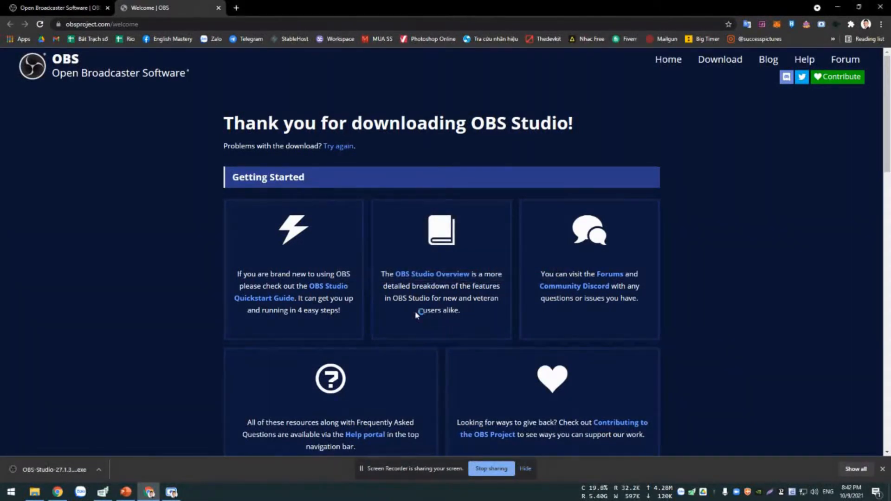
left_click(502, 323)
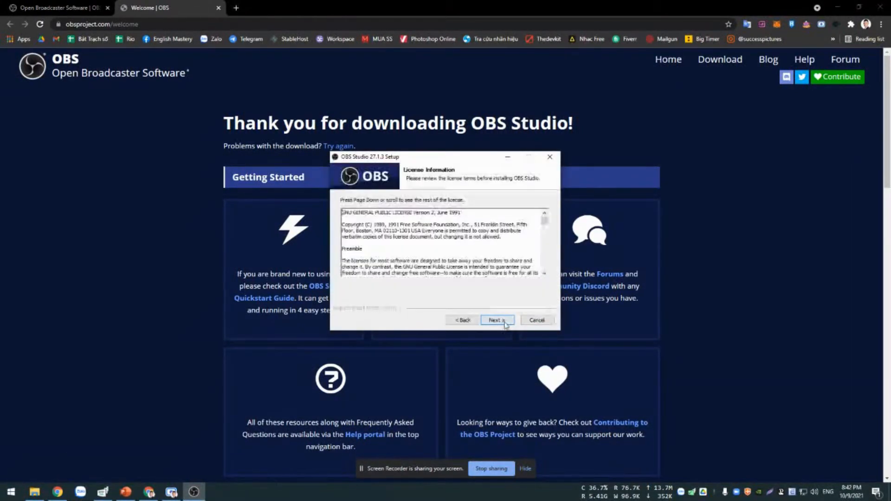
left_click(499, 322)
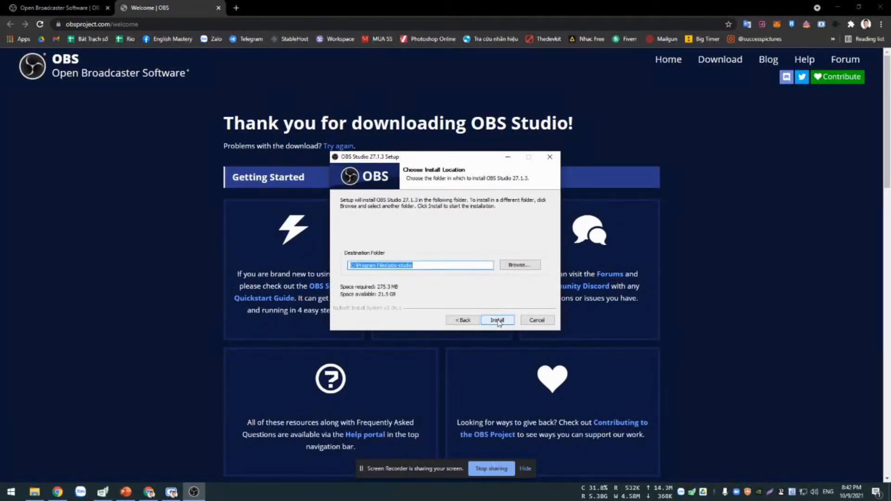
left_click(493, 321)
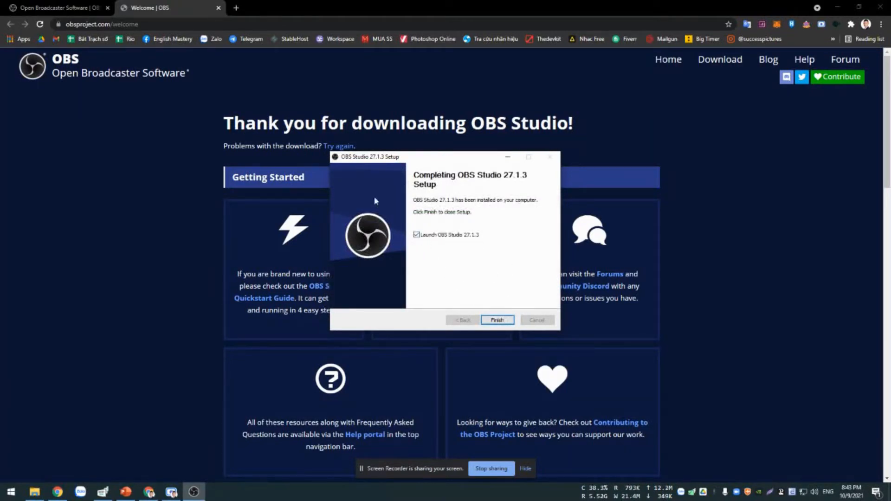
left_click(497, 320)
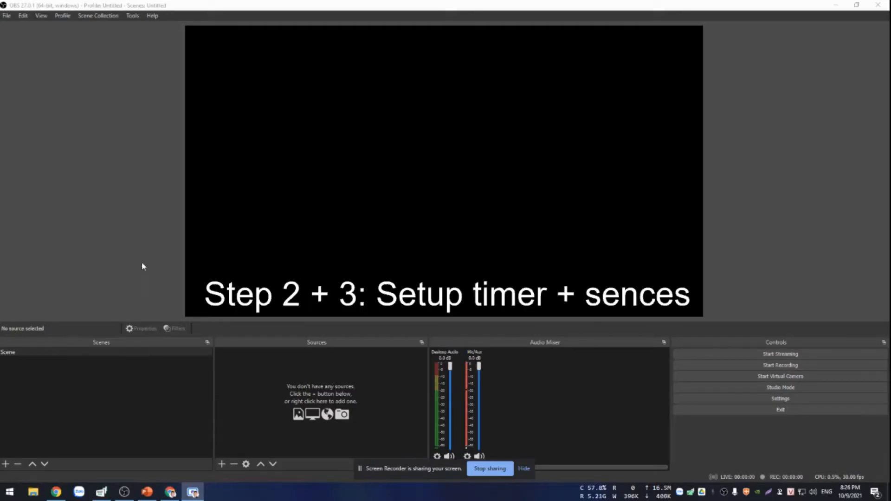
Rename the existing scene as "Normal camera".
left_click(523, 469)
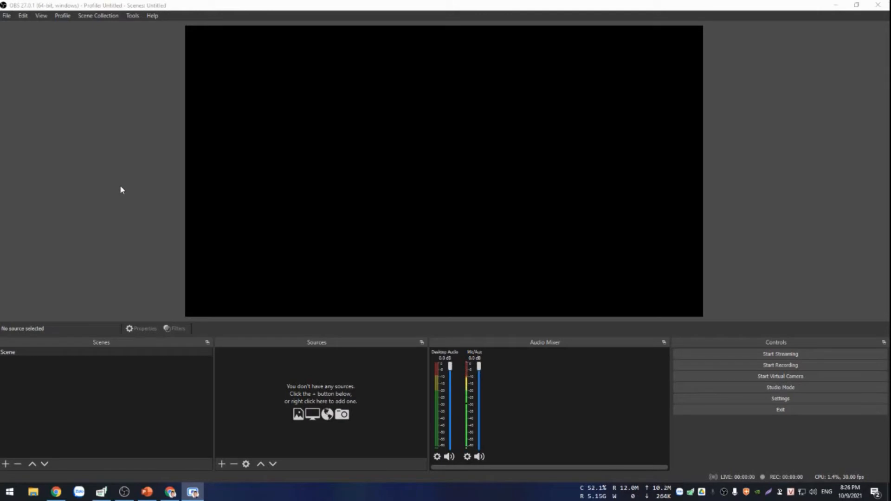
left_click(15, 353)
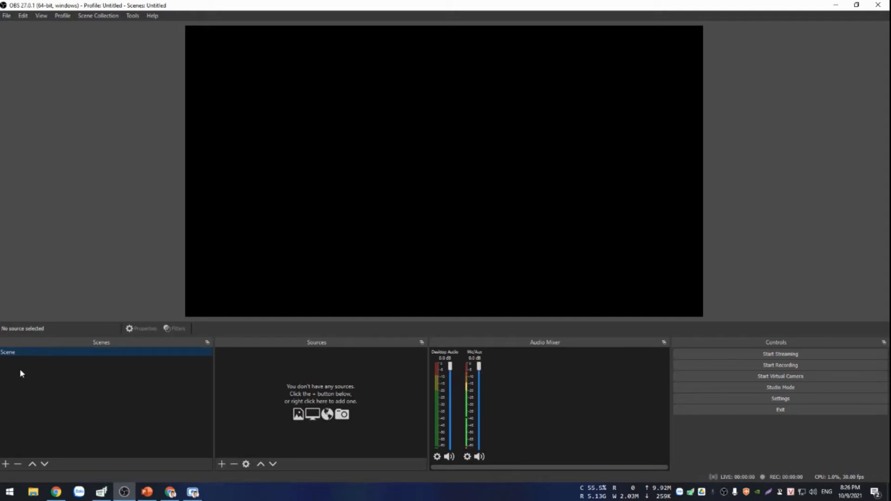
right_click(29, 352)
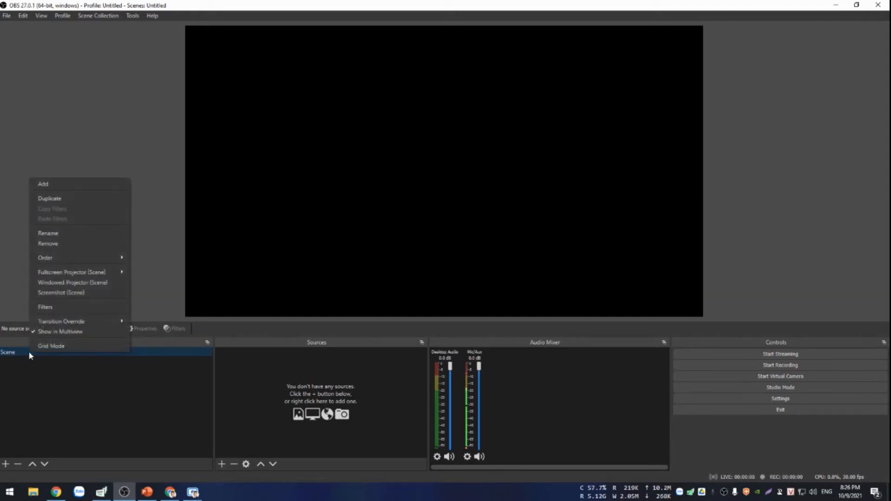
left_click(49, 234)
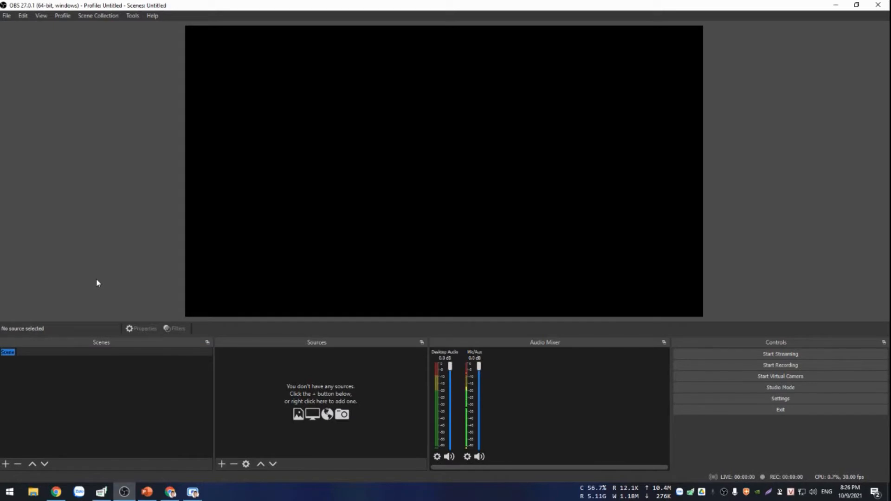
type("Normal camera")
key("Return")
Add a new Video Capture Device source named "Front Webcam" to the Normal camera scene.
left_click(222, 464)
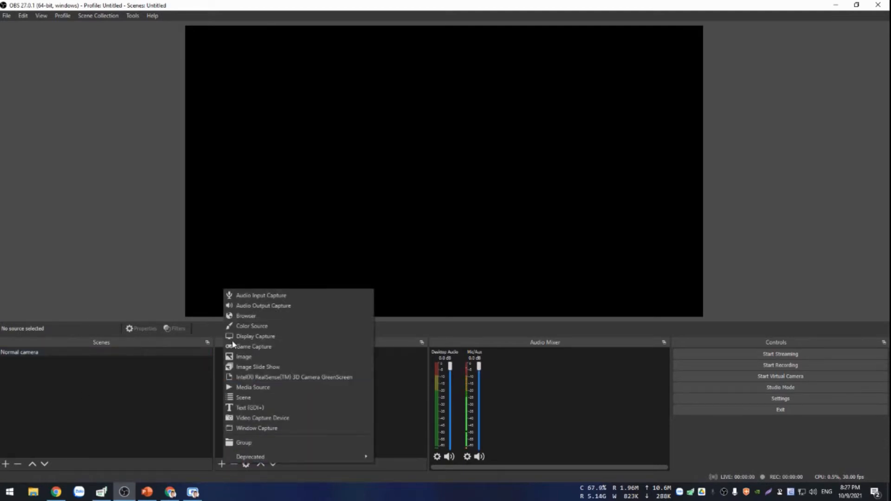
left_click(147, 442)
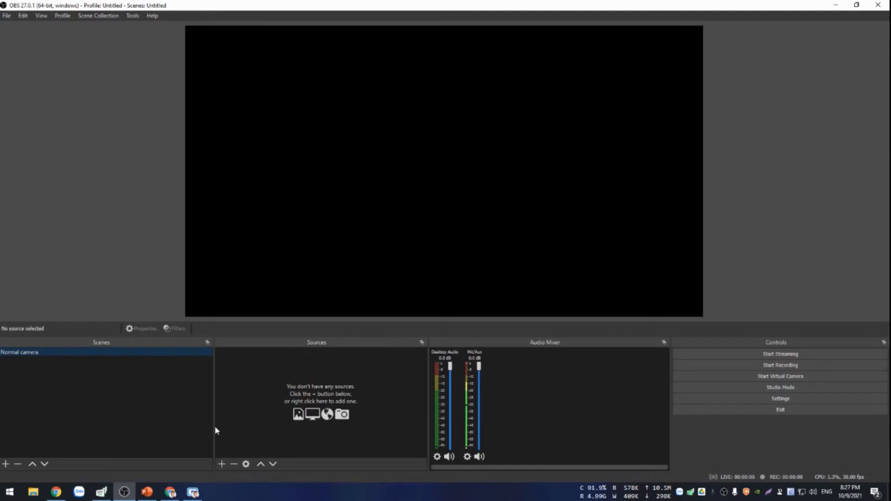
left_click(222, 465)
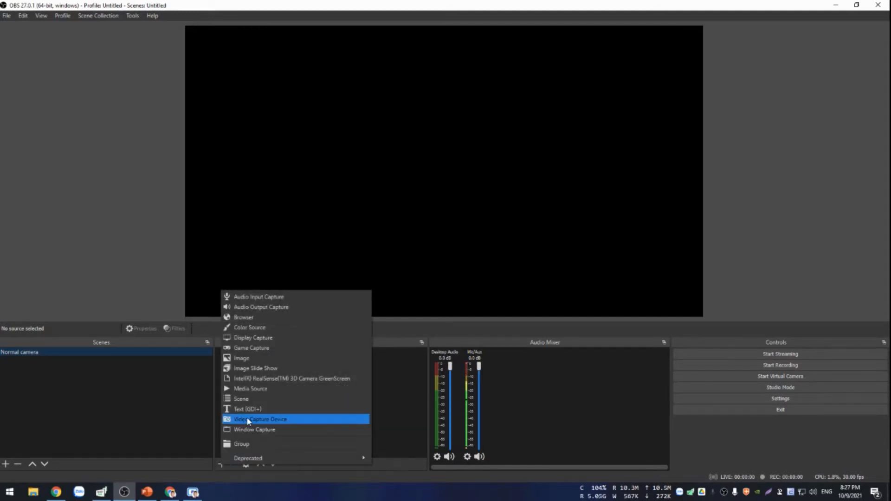
left_click(270, 420)
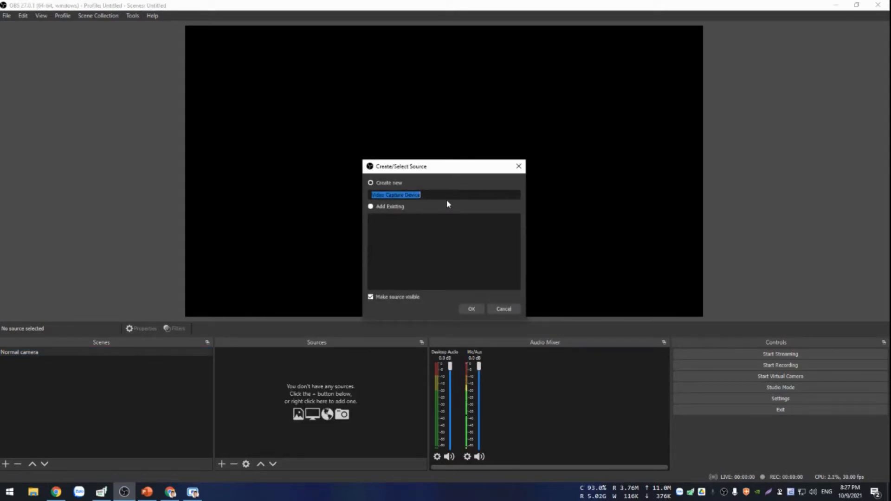
type("W")
type("ront")
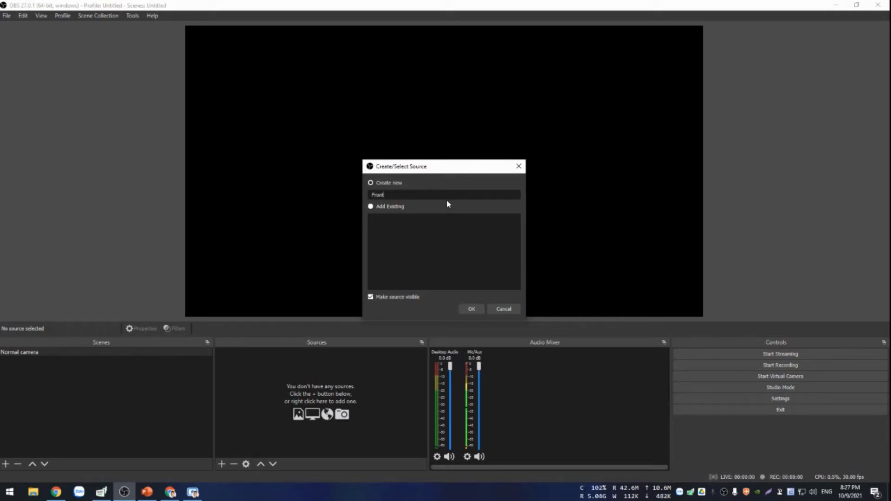
type(" Wwe")
key("BackSpace")
type("cam")
left_click(477, 311)
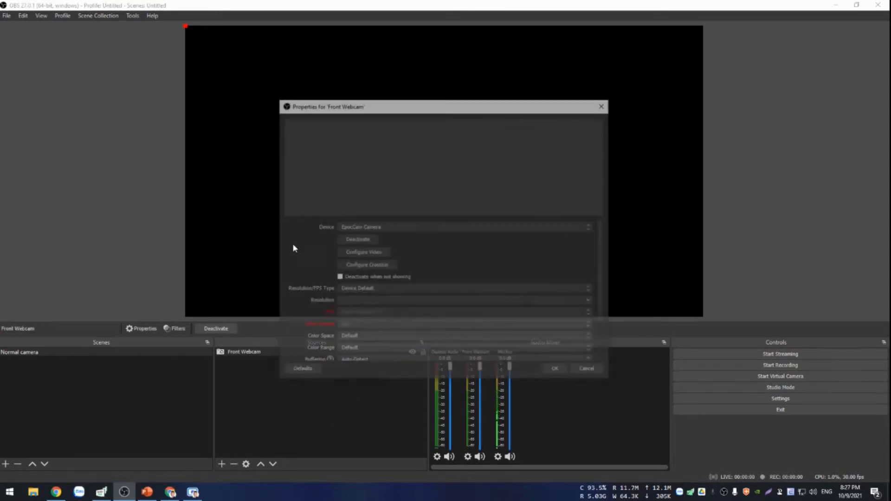
Set the Front Webcam source's device to HD Web Camera and accept its properties.
left_click(401, 227)
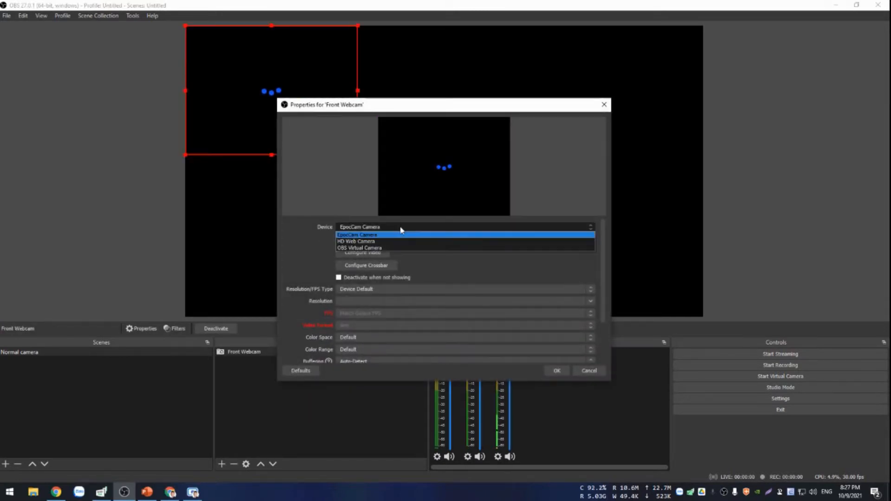
left_click(375, 242)
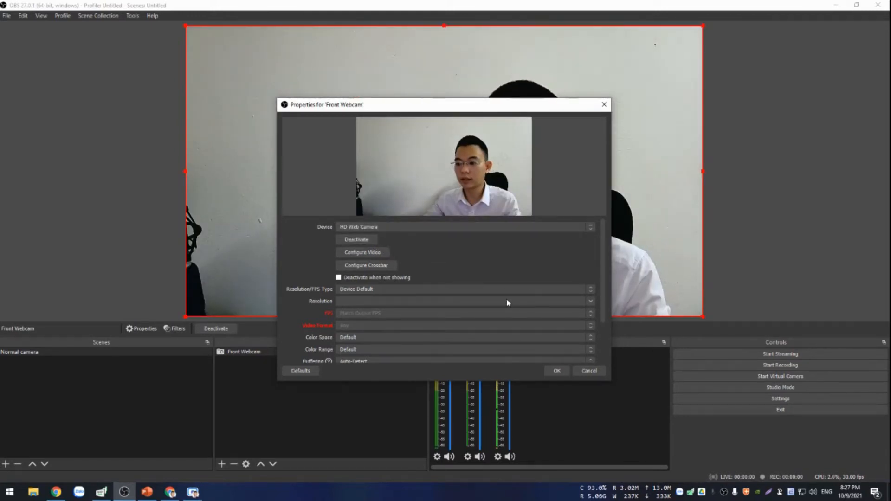
scroll(355, 270, "down", 2)
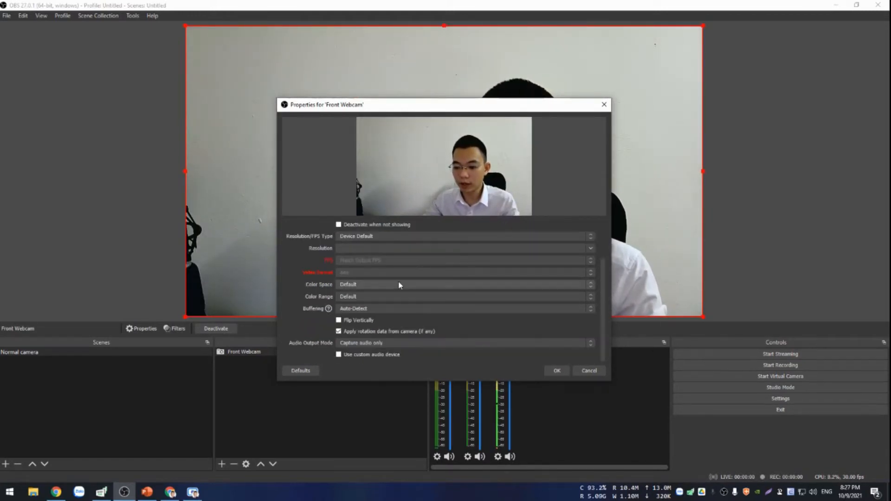
left_click(554, 372)
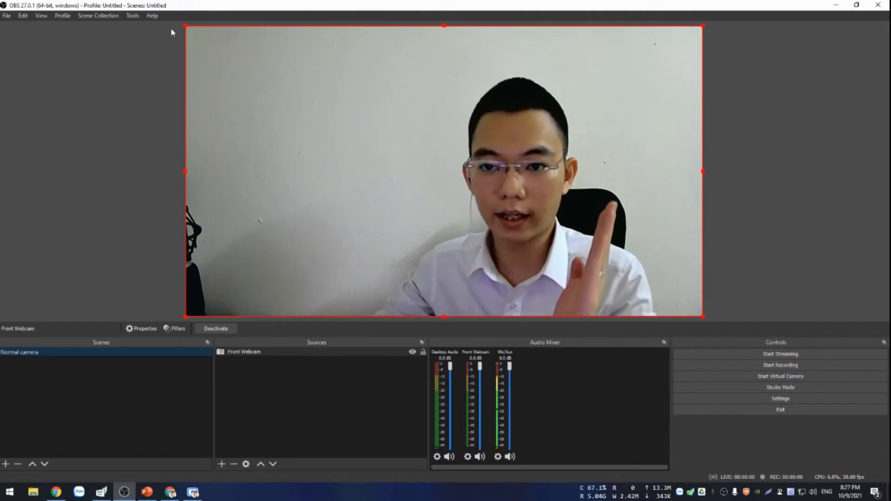
Enlarge the webcam image past the canvas's upper-left corner so it still fills the canvas, and lock the Front Webcam source.
mouse_move(186, 26)
left_mouse_down()
mouse_move(175, 16)
mouse_move(62, 3)
left_mouse_up()
left_click_drag(36, 3, 99, 47)
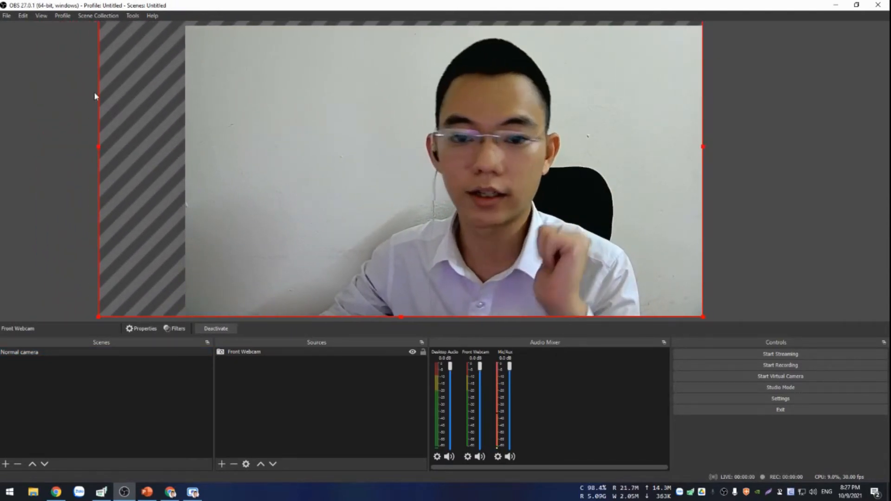
left_click(752, 196)
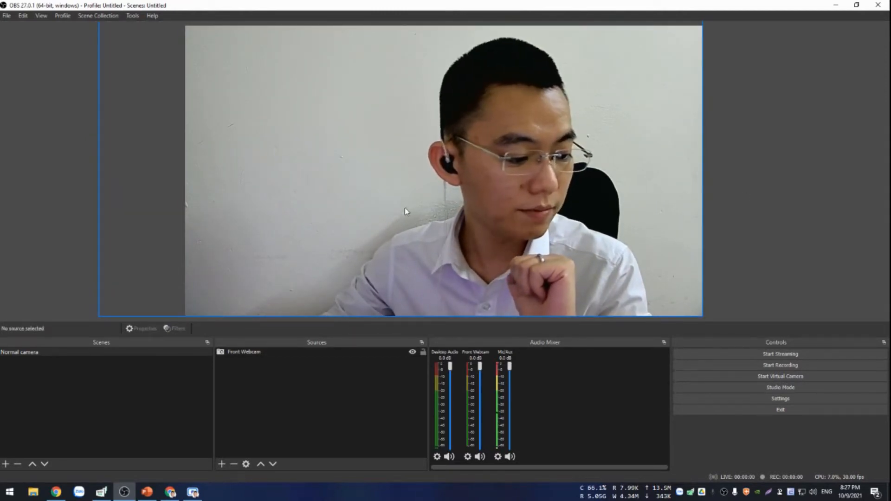
left_click(424, 354)
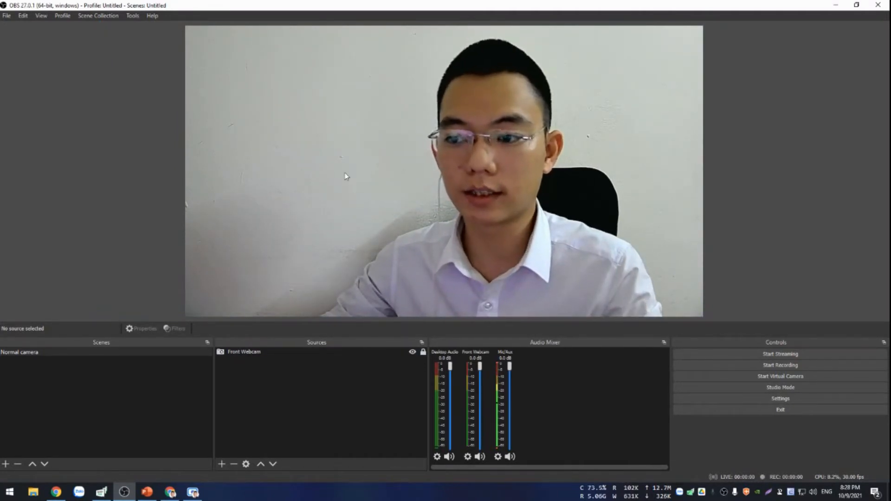
left_click(252, 354)
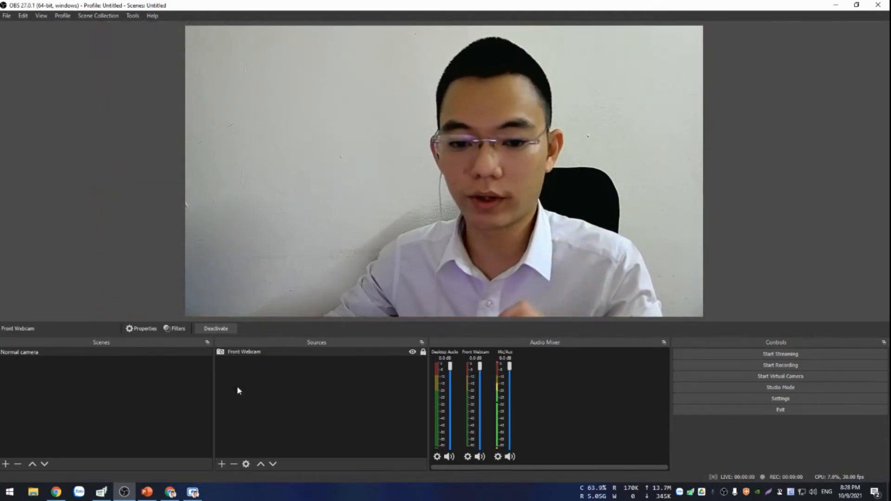
left_click(304, 387)
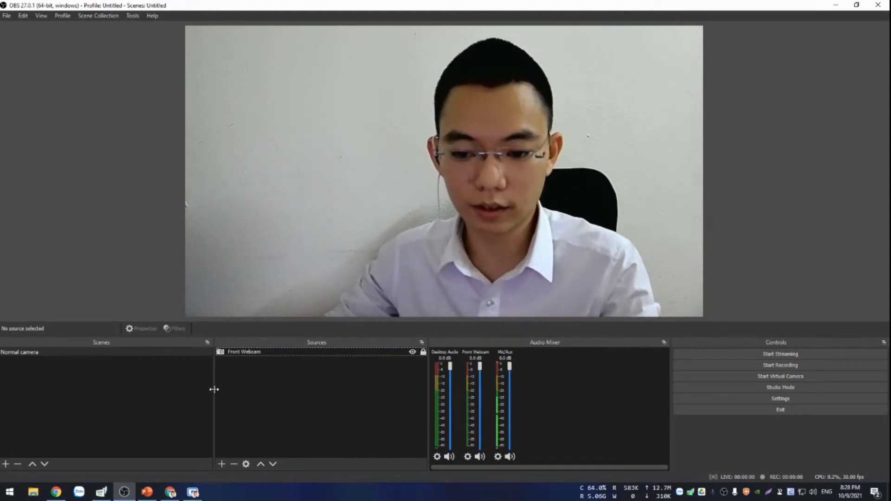
Narrow the scene list area slightly and add a new scene named "Timer".
left_click_drag(214, 389, 191, 393)
left_click(139, 353)
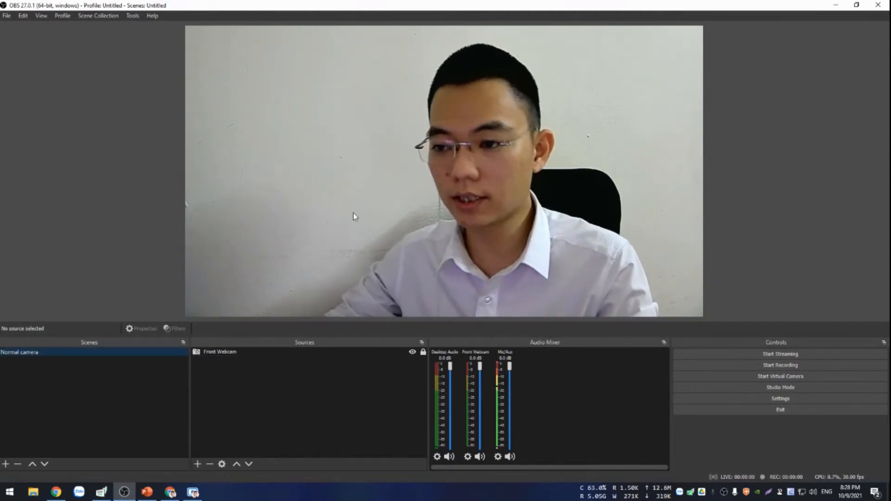
left_click(5, 464)
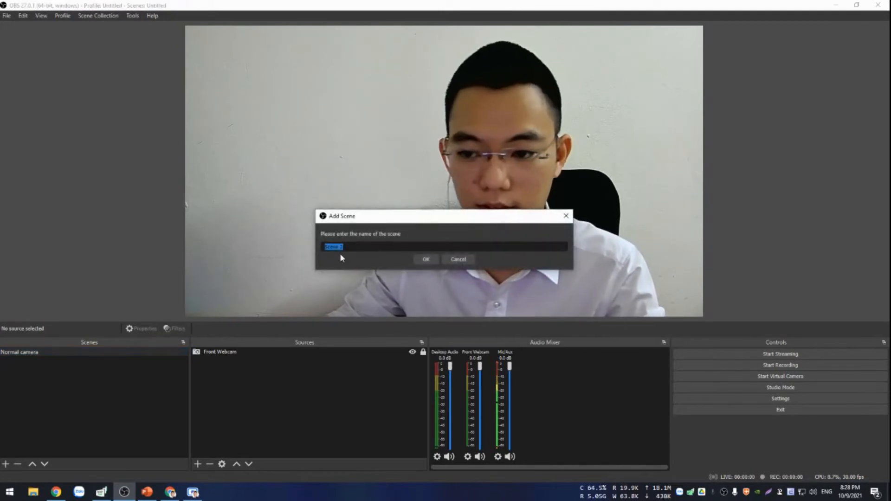
type("Timer")
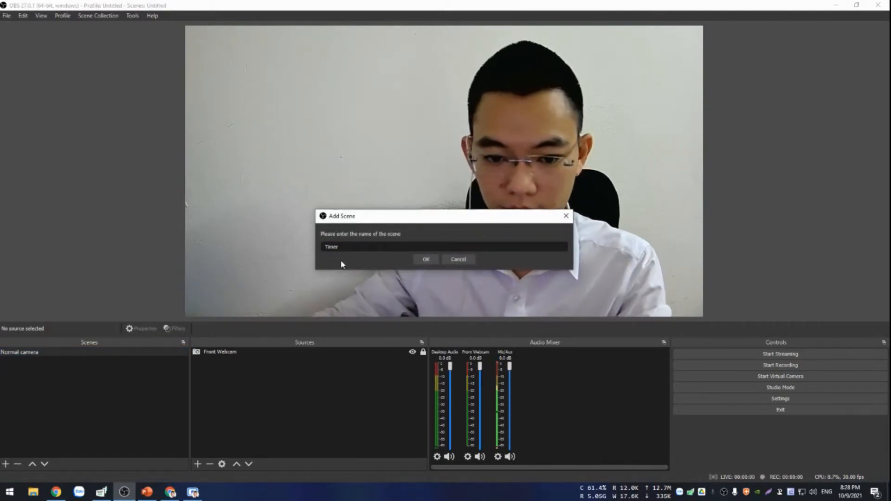
left_click(425, 260)
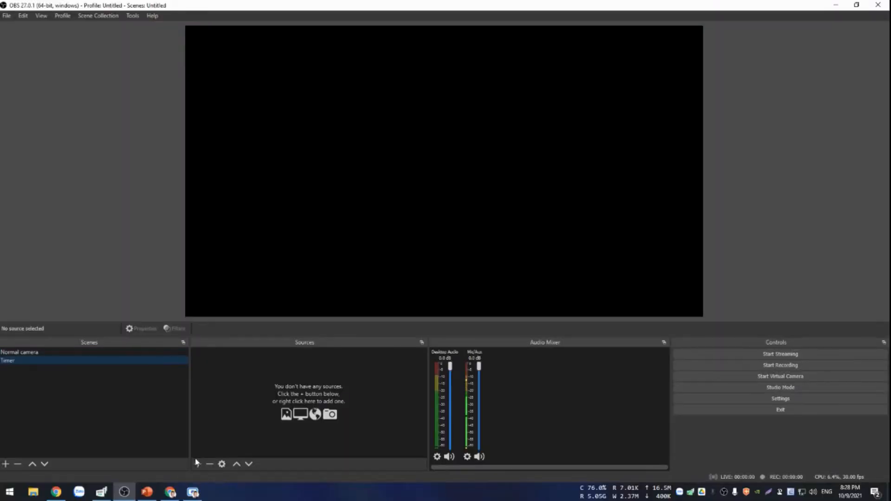
Add the existing Front Webcam video capture source to the Timer scene, leaving it visible.
left_click(199, 464)
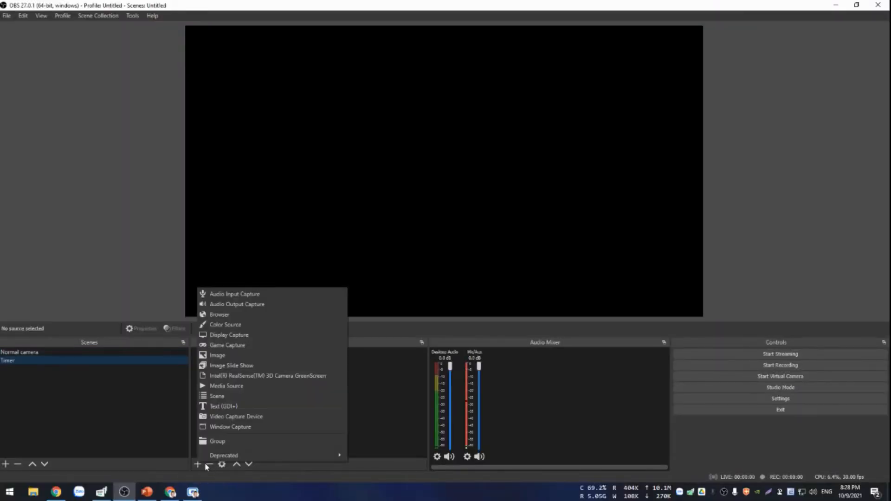
left_click(238, 416)
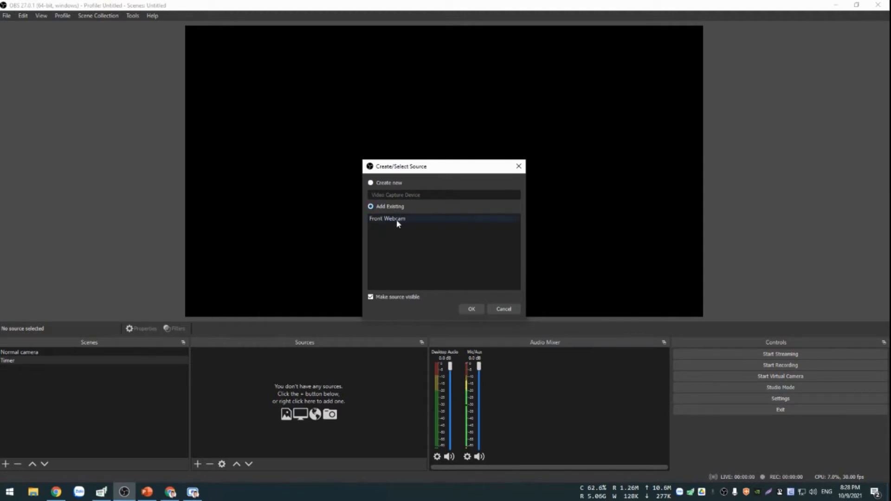
left_click(469, 309)
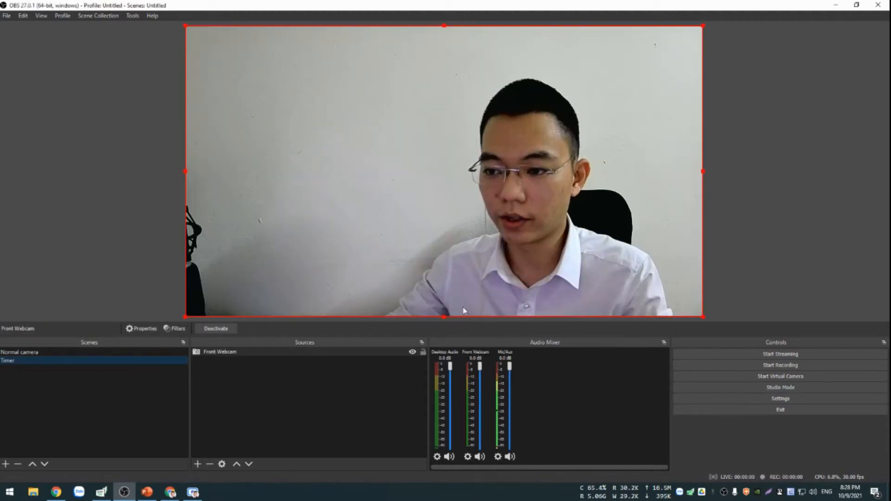
Enlarge the webcam image past the canvas's upper-left corner in the Timer scene, and lock the Front Webcam source.
left_click_drag(145, 4, 96, 3)
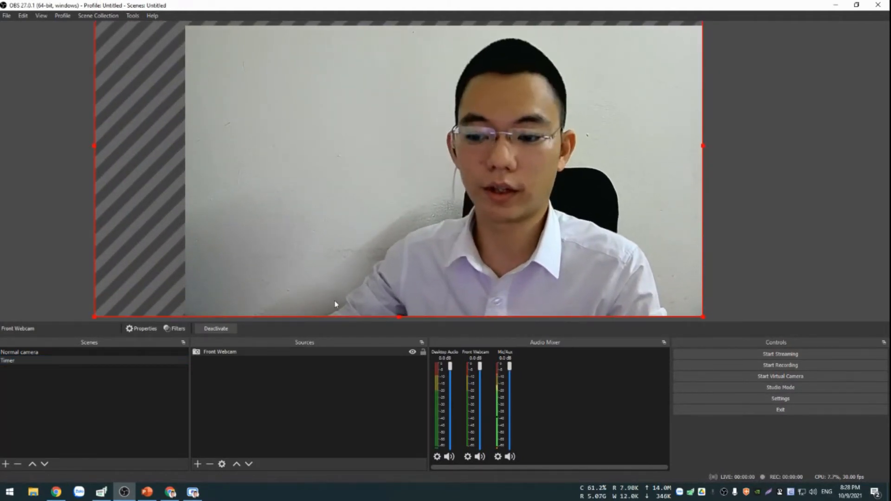
left_click(402, 358)
left_click(245, 449)
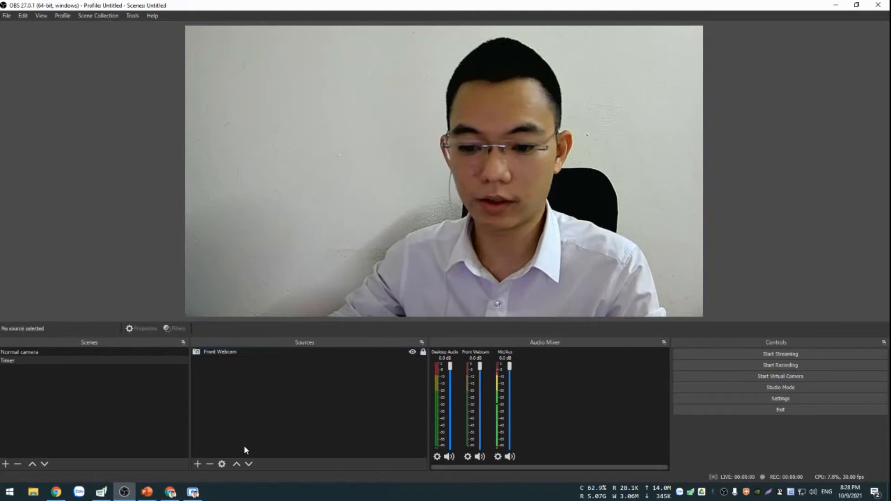
left_click(198, 464)
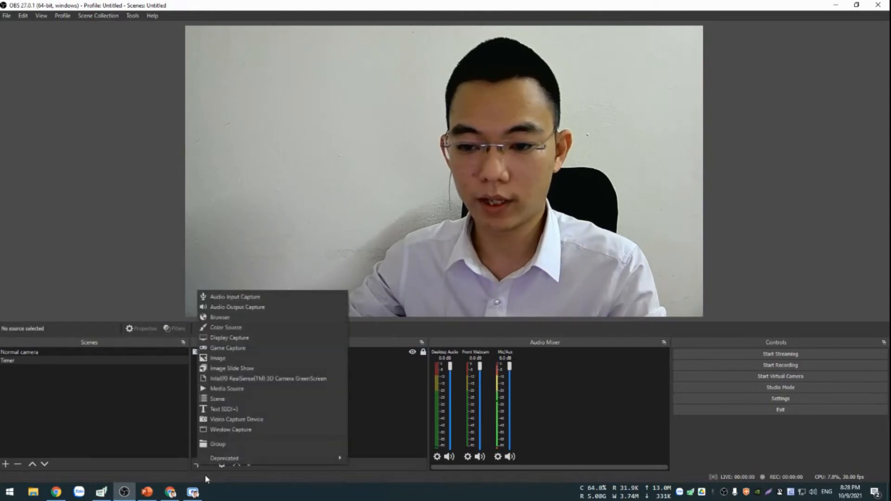
left_click(231, 411)
type("T")
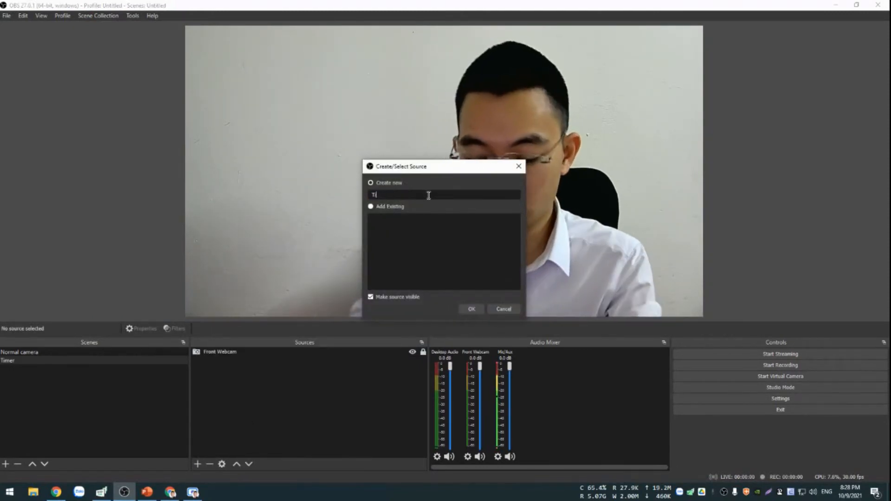
type("imer")
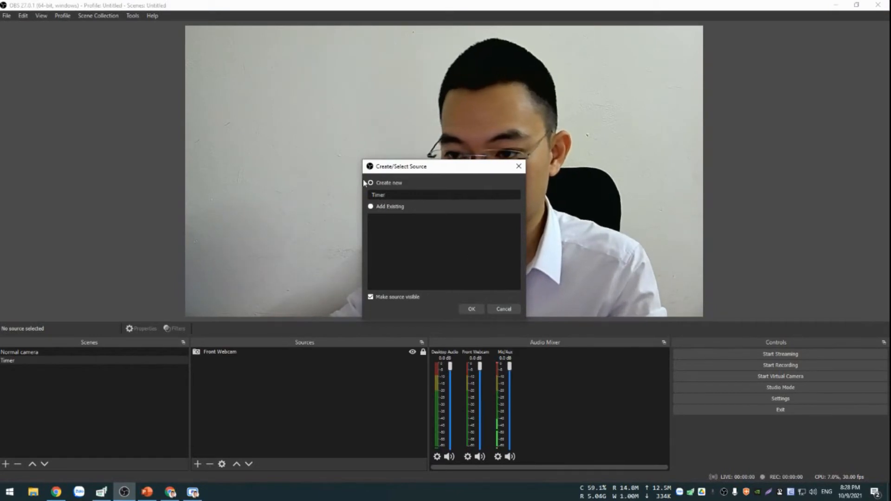
left_click(505, 309)
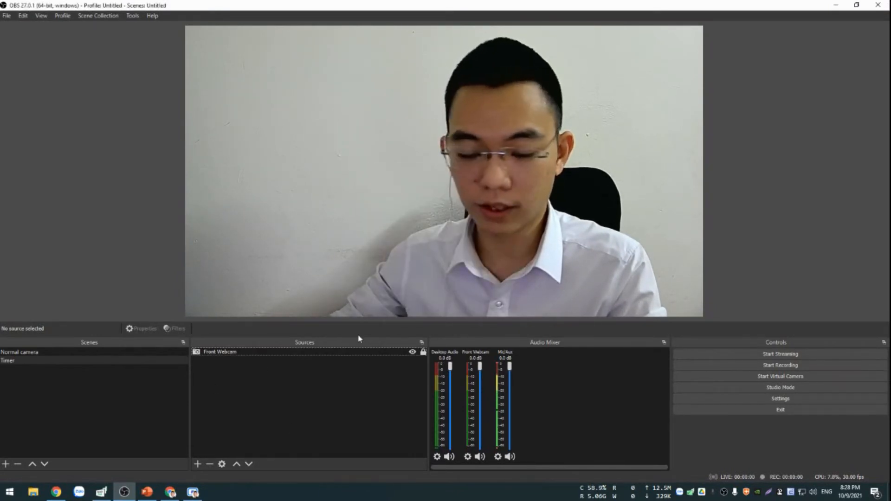
Add a new Text (GDI+) source named "Clock" to the Timer scene.
left_click(198, 464)
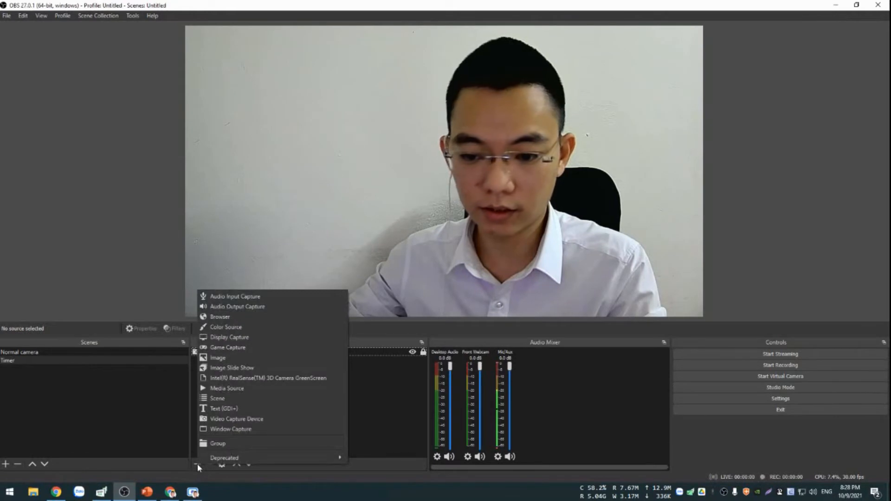
left_click(235, 411)
type("Timer")
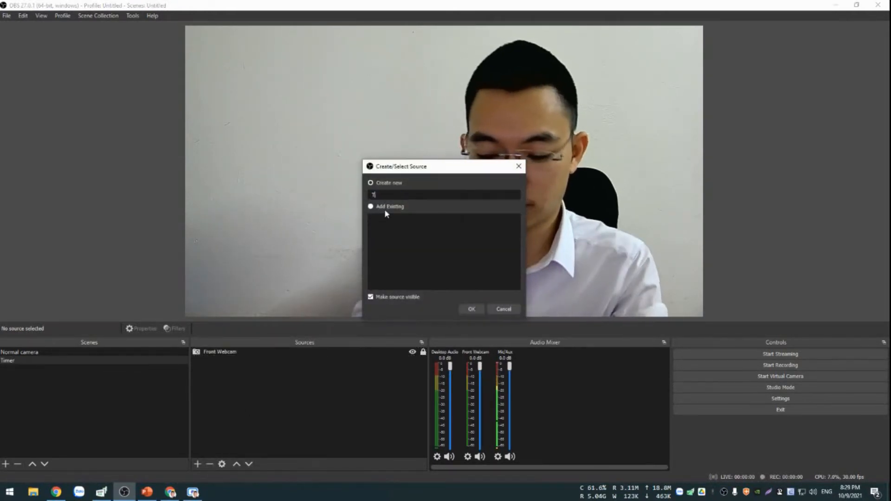
left_click(473, 310)
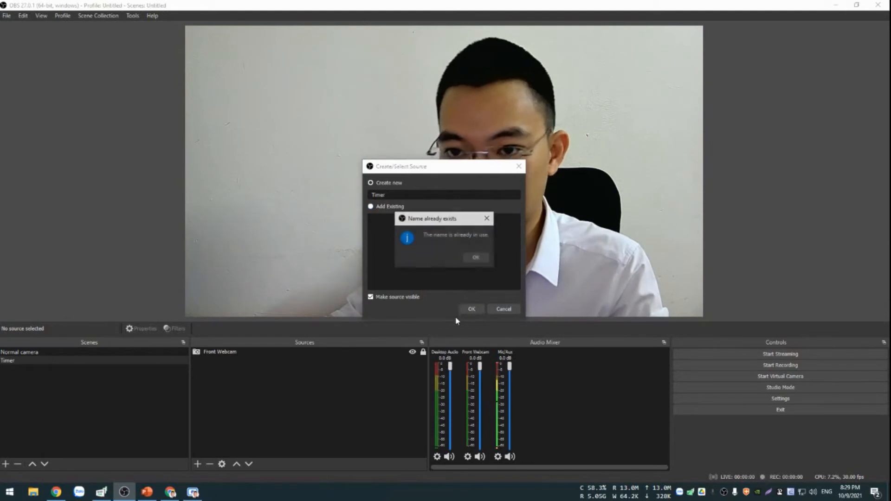
left_click(478, 259)
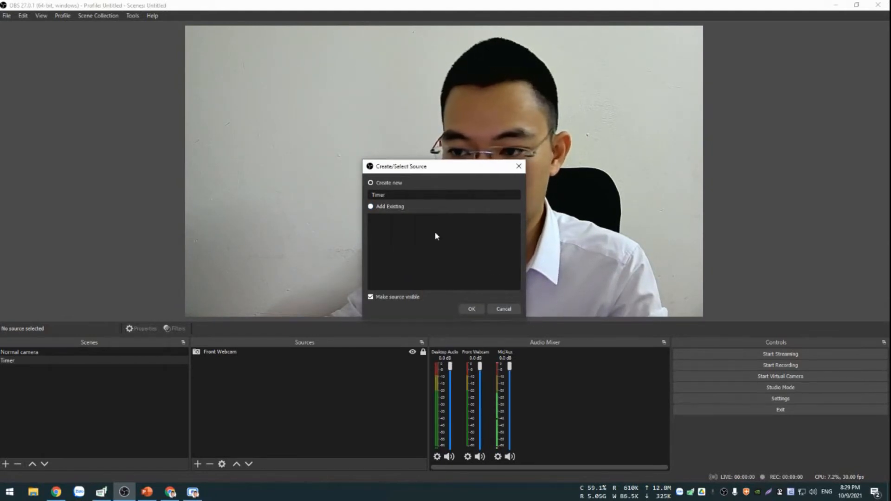
type("ck")
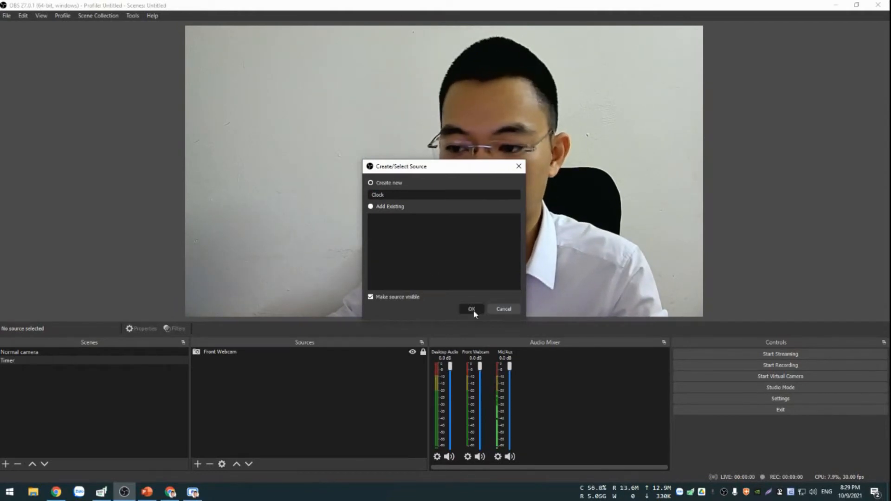
left_click(472, 309)
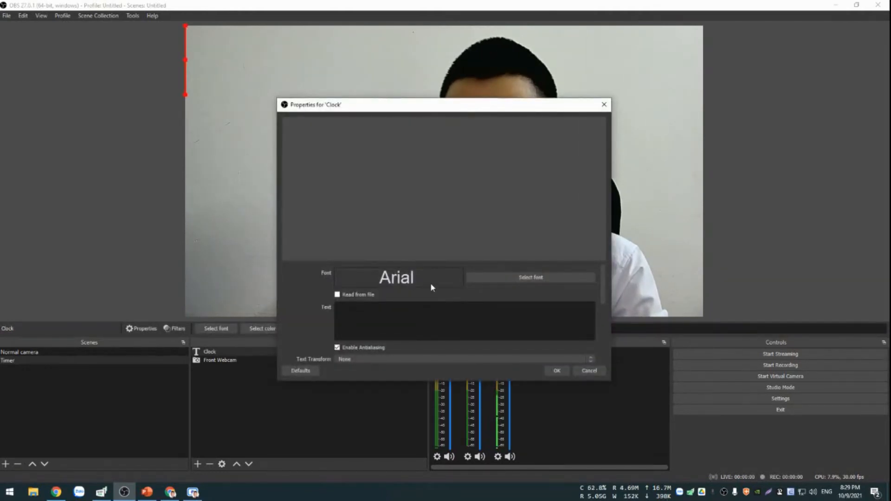
Set the Clock source's text to "Timer" and accept its properties.
left_click(377, 312)
type("Clo")
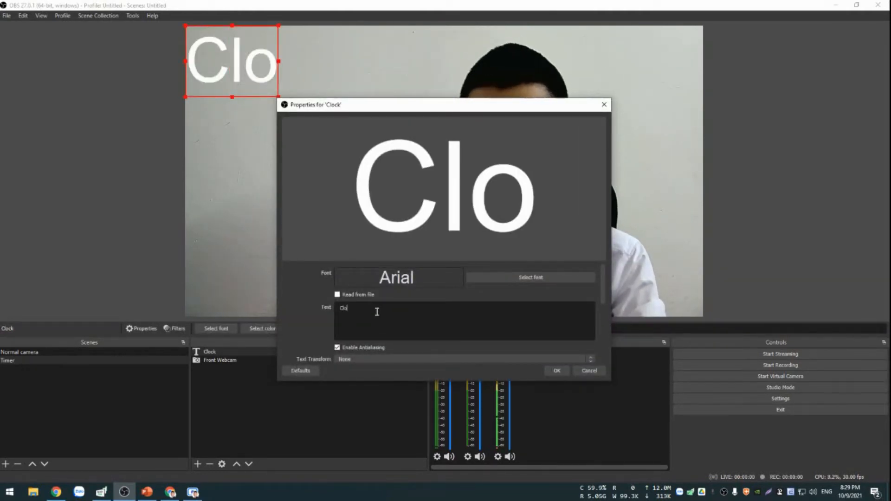
key("BackSpace")
key("BackSpace")
key("BackSpace")
type("Timer")
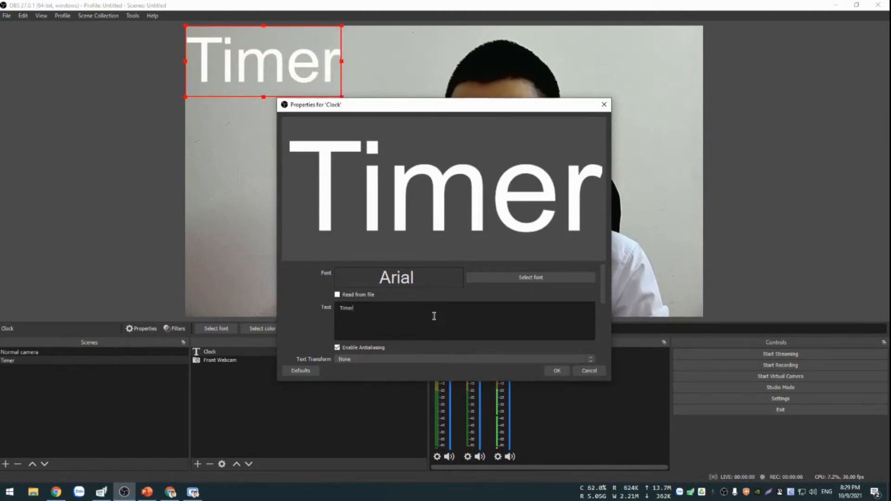
left_click(557, 370)
Move the Timer text slightly inward from the canvas's upper-left corner and set its color to black (#000000).
left_click_drag(315, 76, 338, 102)
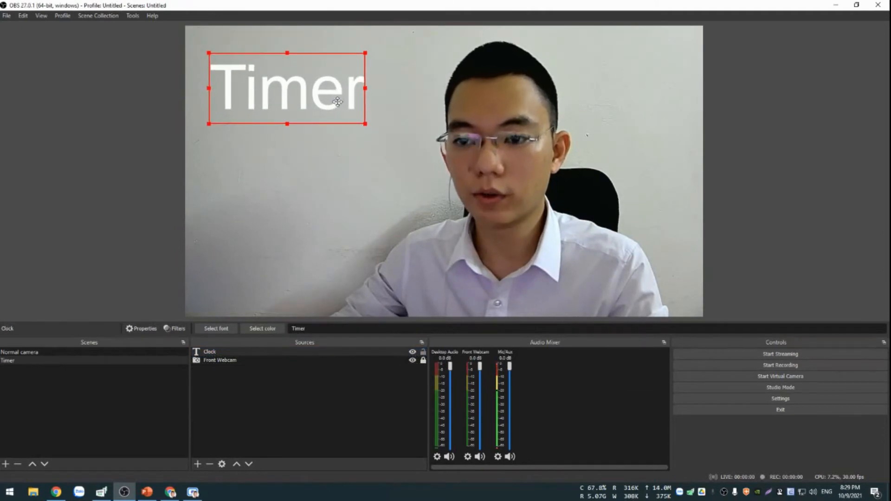
left_click(272, 330)
left_click(336, 175)
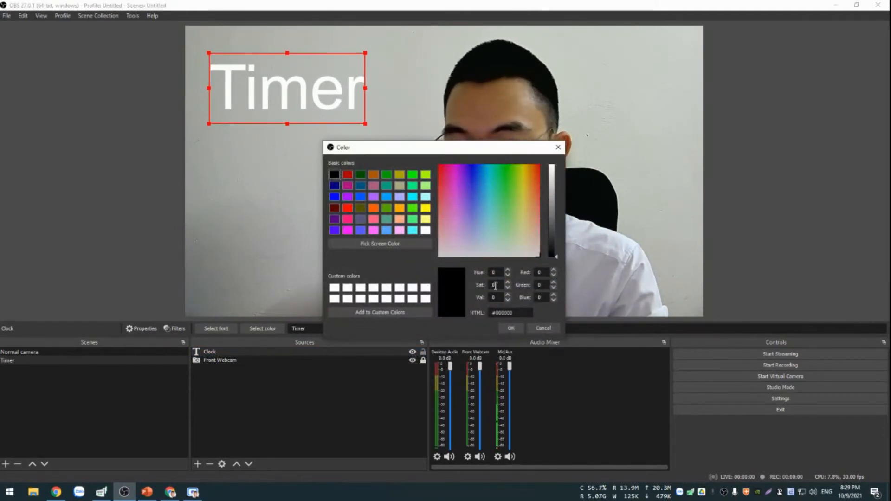
left_click(510, 328)
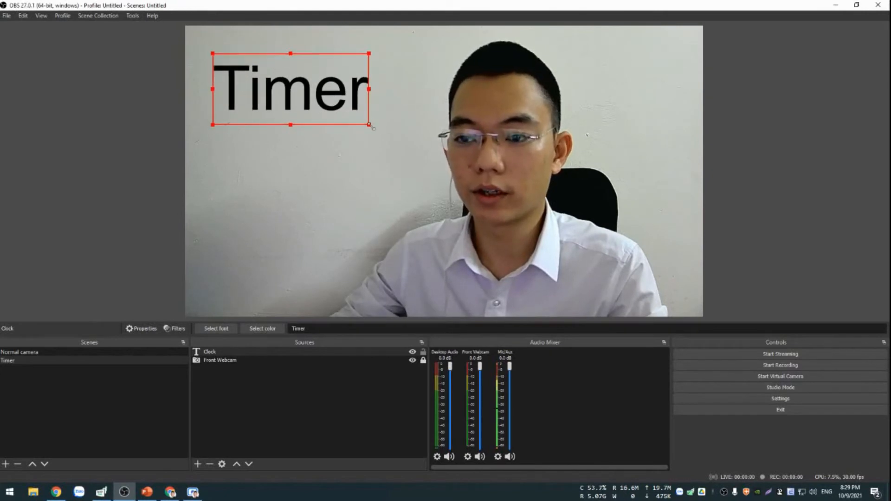
Shrink the Timer text slightly, keep it in the canvas's upper-left area, and lock the Clock source.
left_click_drag(369, 126, 341, 96)
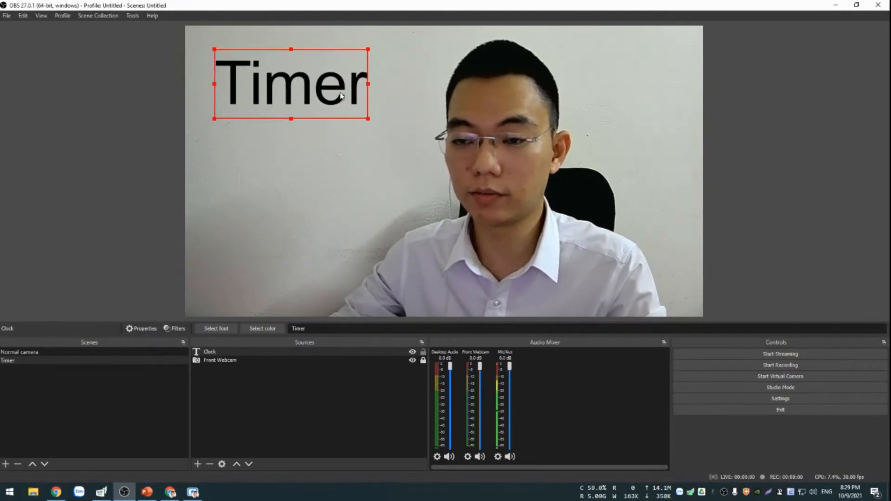
left_click_drag(374, 123, 363, 120)
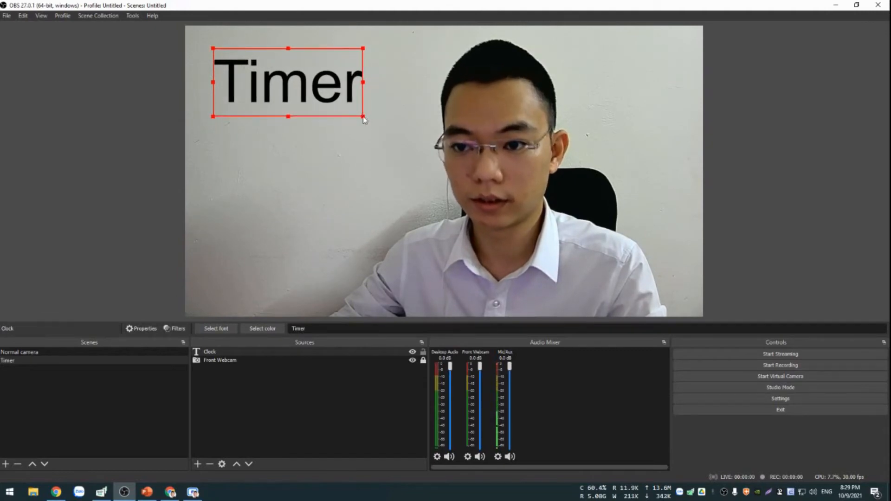
left_click(347, 153)
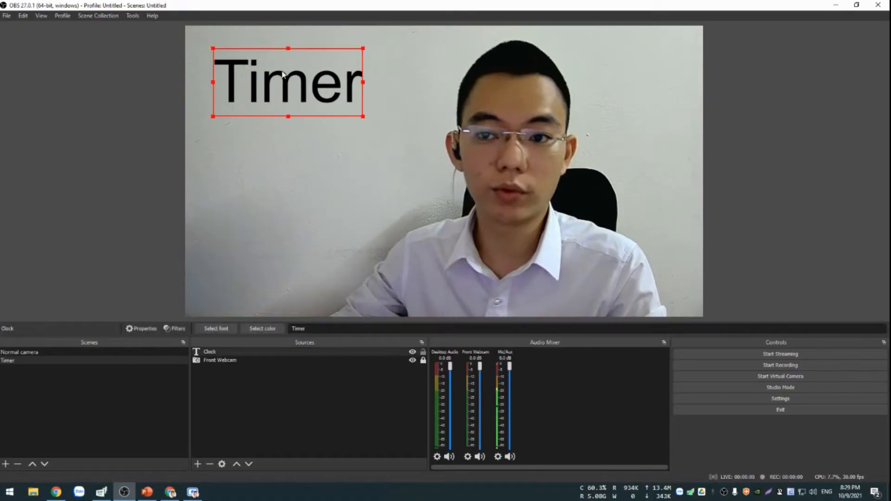
left_click(362, 400)
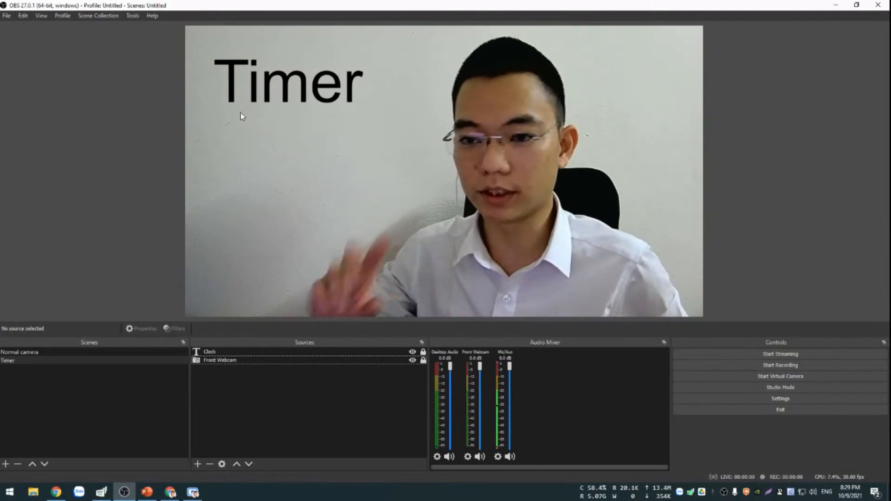
Load the script "countdown timer advance.lua" from the Google Drive OBS folder, and move the Scripts window clear of the webcam image.
left_click(133, 17)
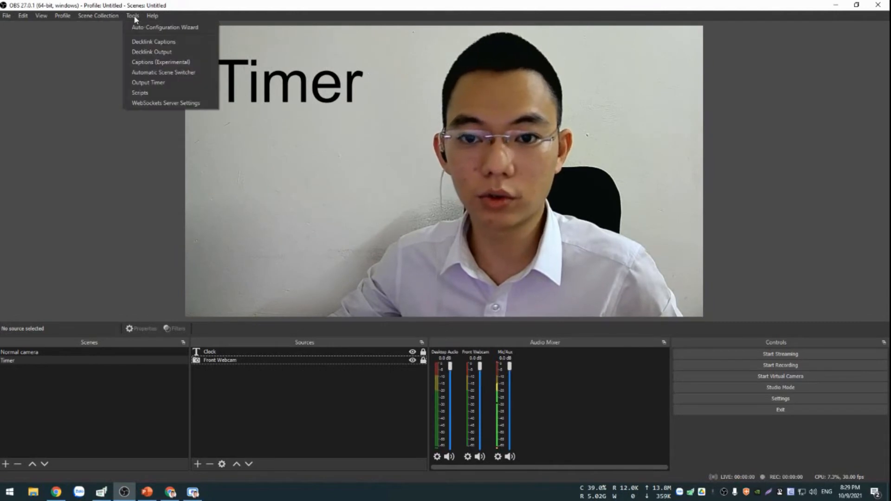
left_click(148, 94)
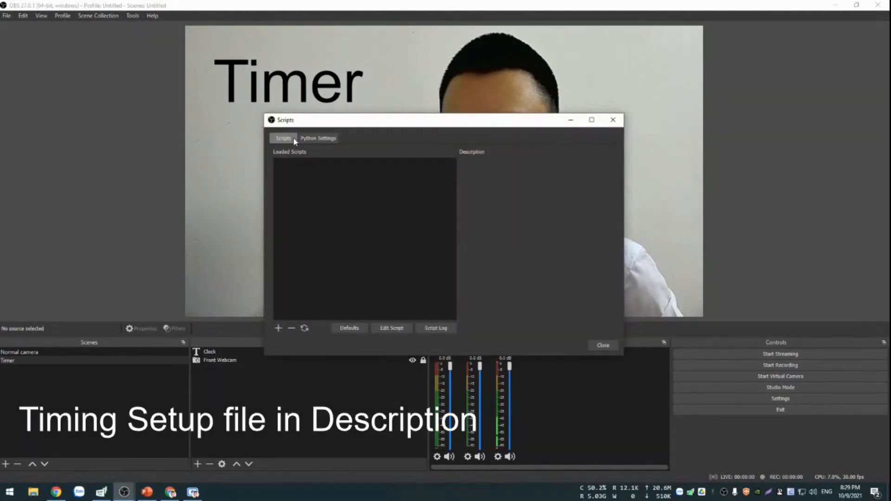
left_click(280, 329)
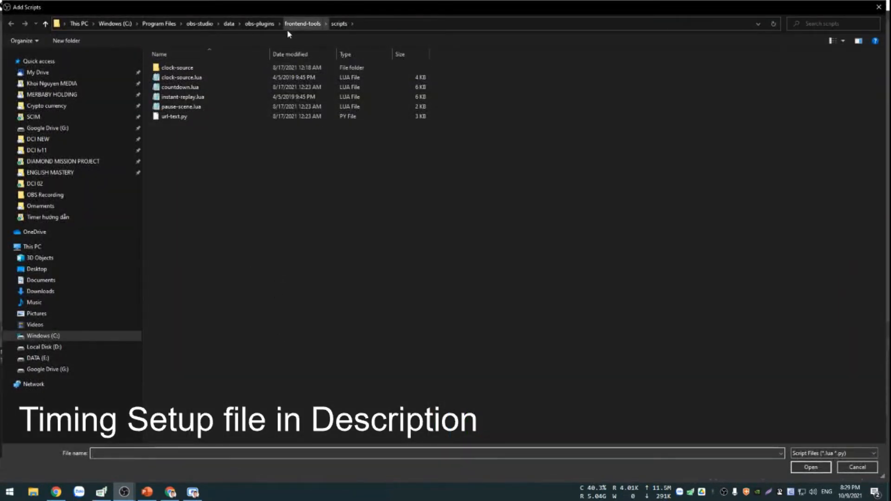
left_click(55, 217)
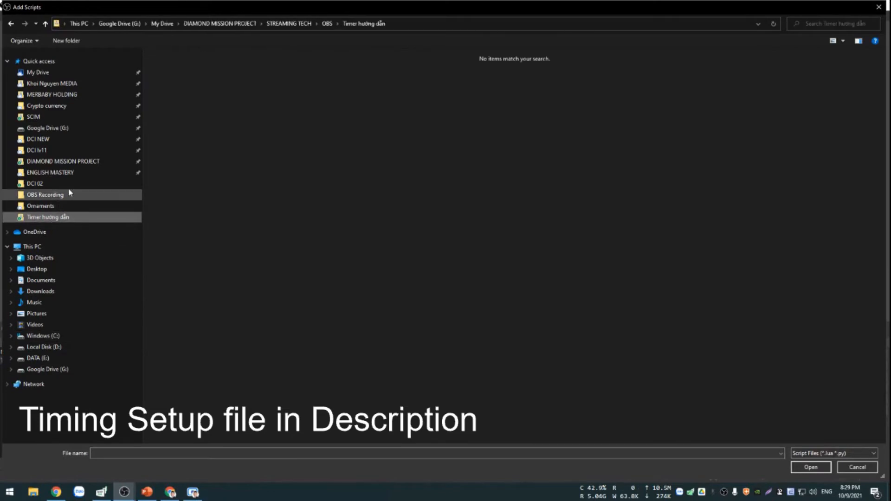
left_click(327, 23)
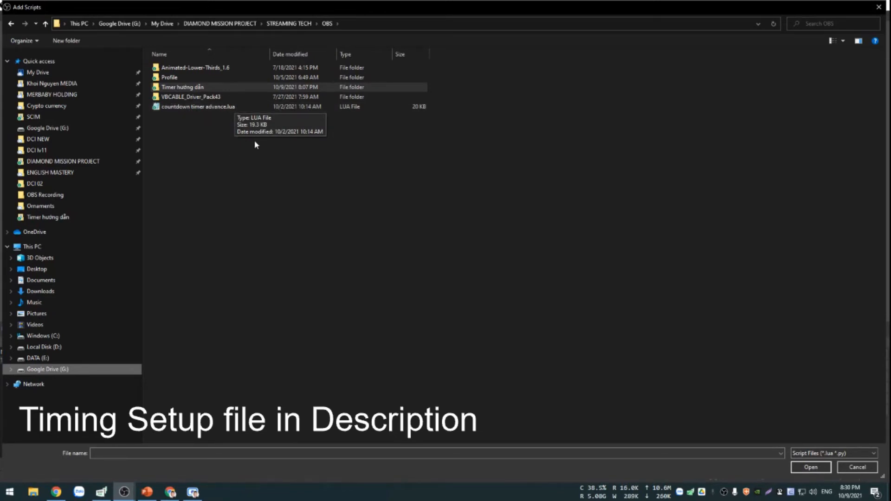
left_click(226, 109)
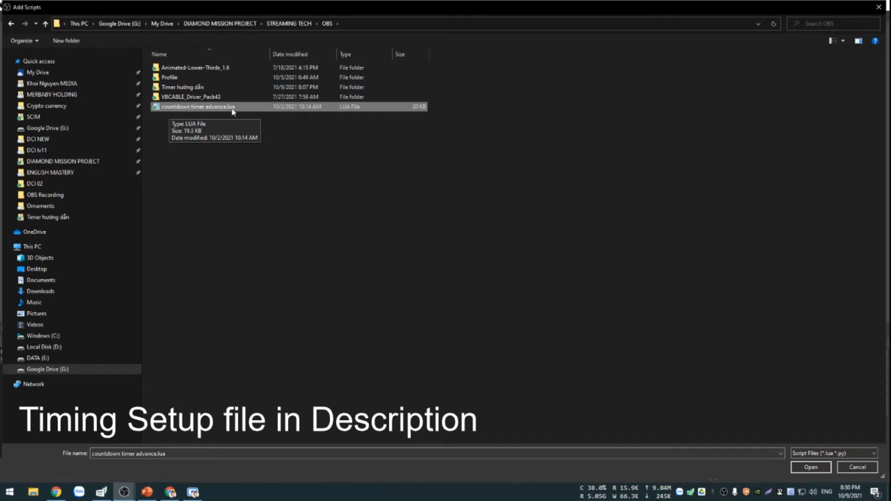
left_click(810, 470)
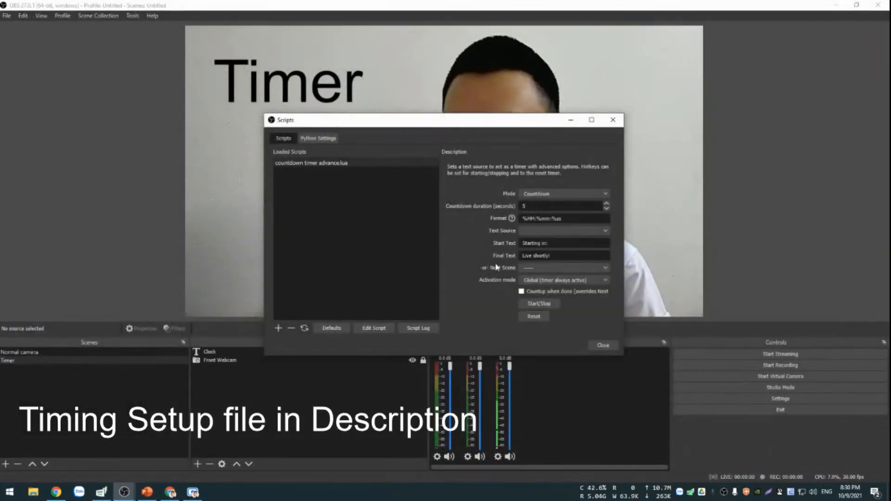
left_click_drag(455, 122, 257, 122)
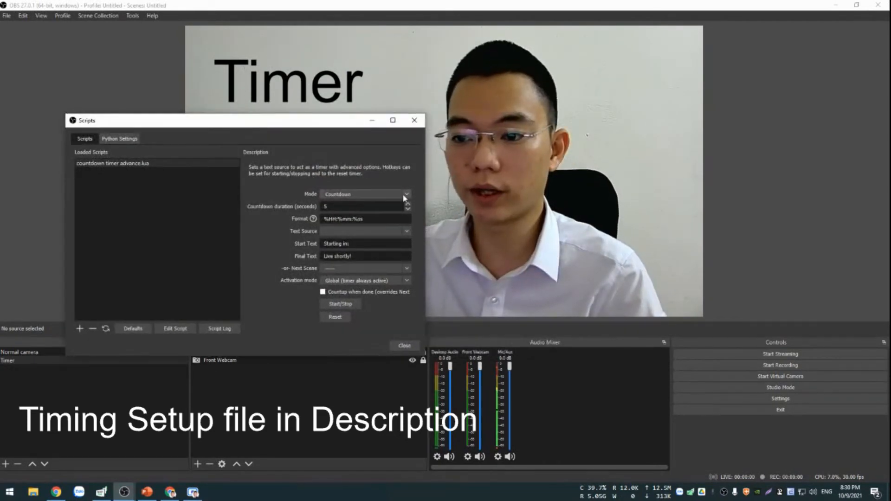
Set the timer script to Countup mode with the format %mm:%ss and Clock as its text source.
left_click(407, 194)
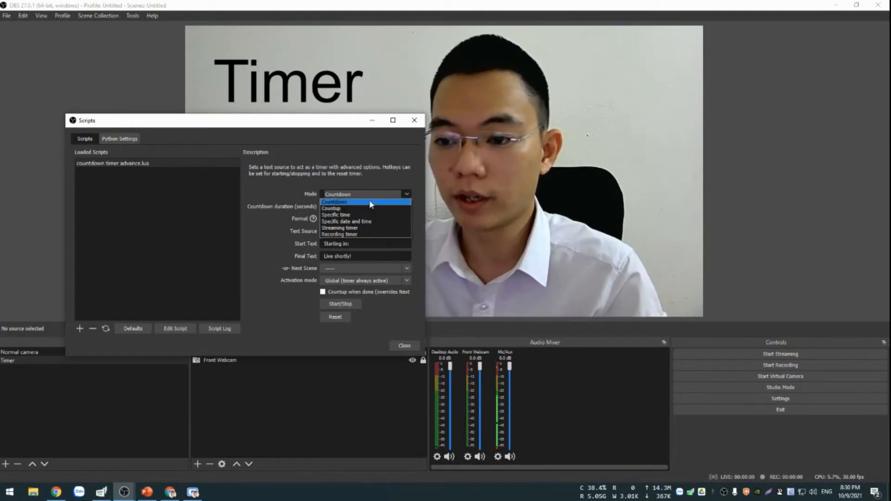
left_click(346, 210)
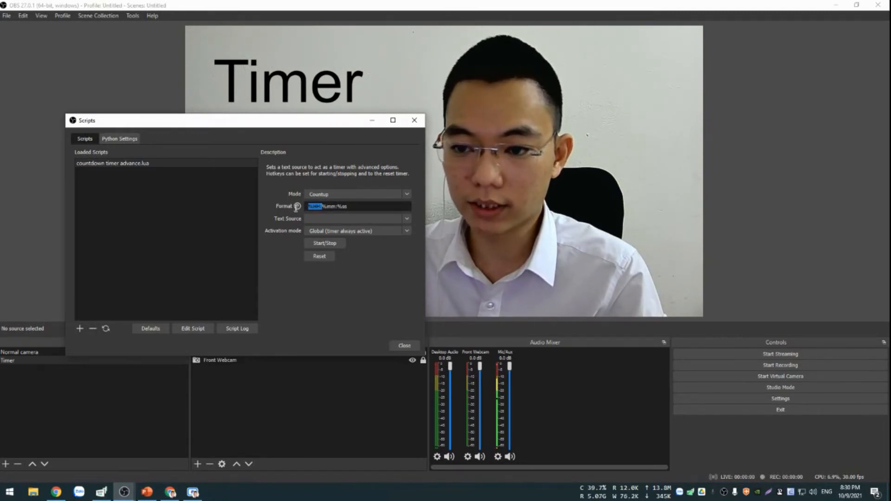
key("BackSpace")
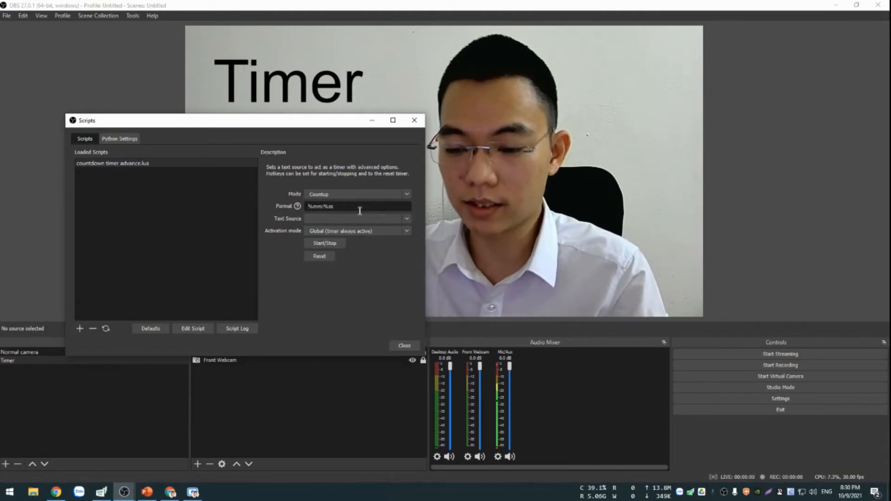
left_click(405, 219)
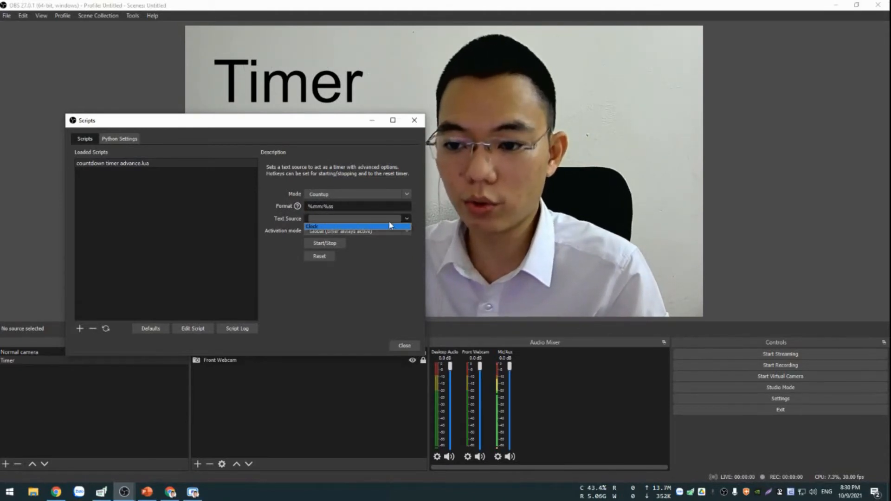
left_click(317, 227)
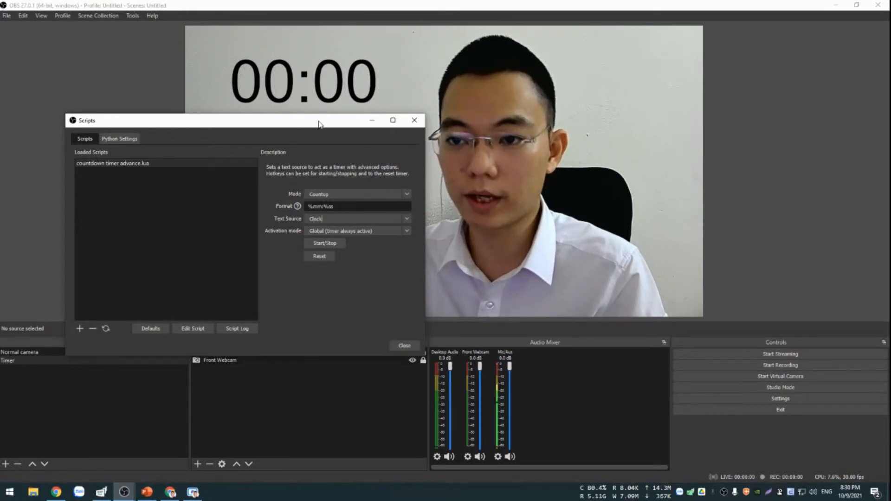
Move the Scripts window lower on the canvas, clear of the timer text.
left_click_drag(319, 124, 654, 146)
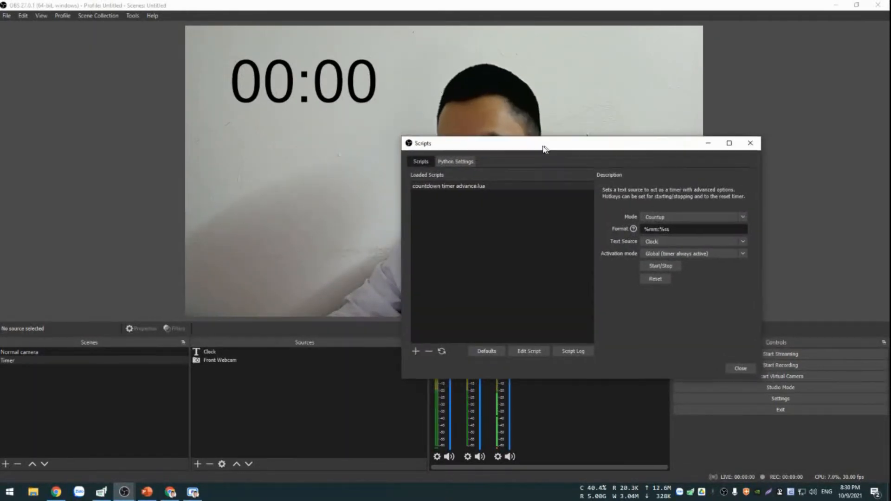
left_click_drag(544, 148, 398, 164)
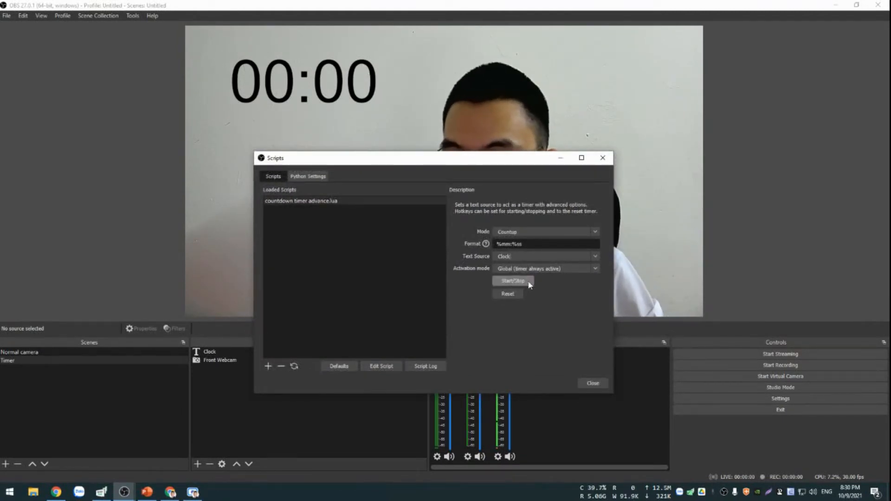
left_click_drag(466, 158, 398, 179)
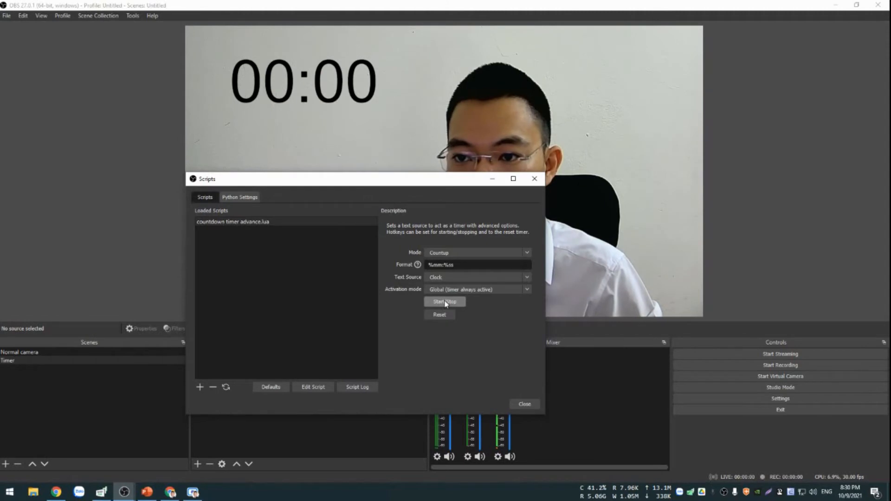
left_click_drag(383, 185, 508, 208)
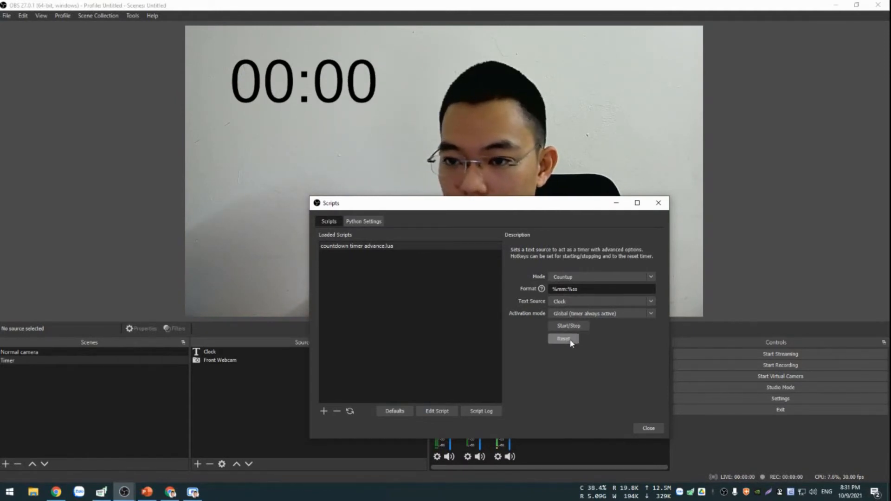
Switch the timer script to Countdown mode and set the countdown duration to 60 seconds.
left_click(634, 276)
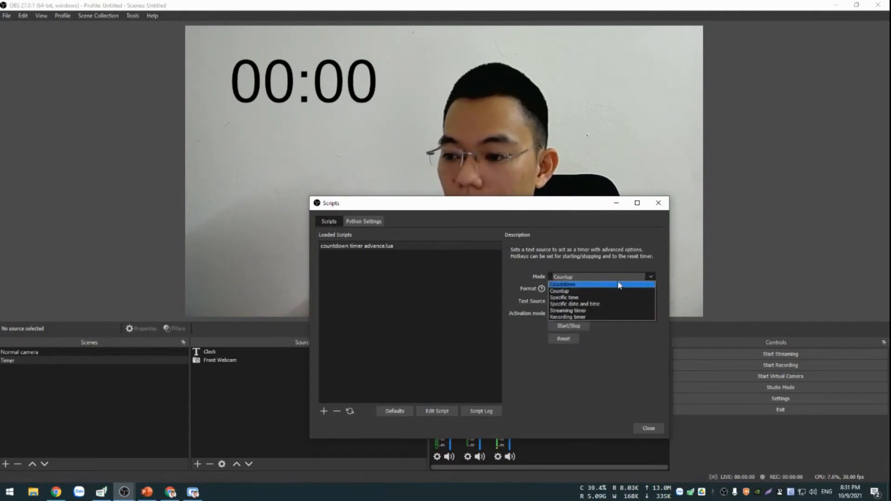
left_click(580, 285)
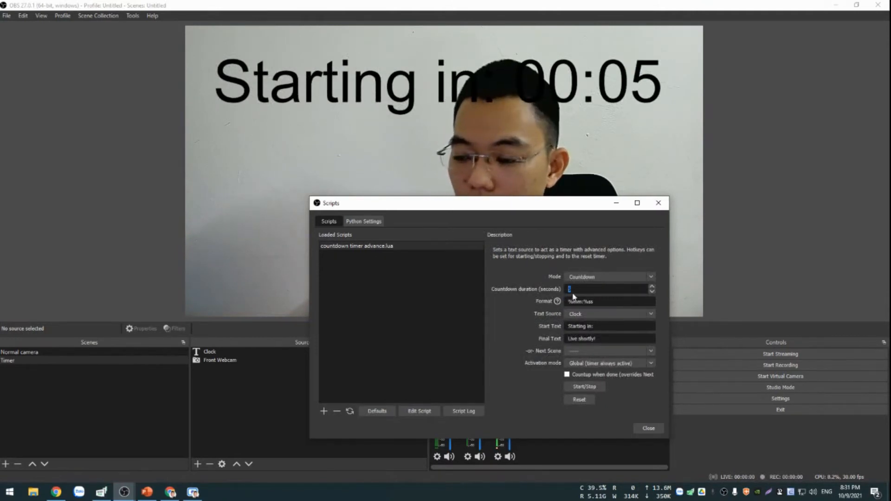
key("BackSpace")
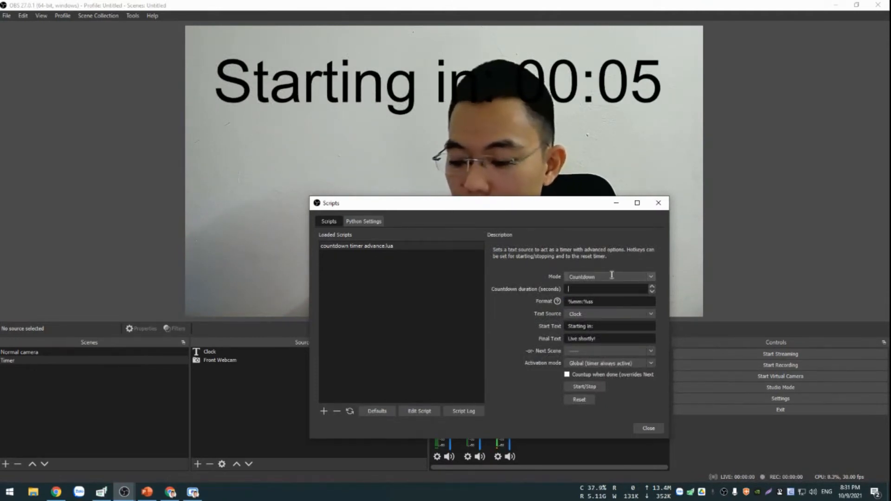
left_click(650, 277)
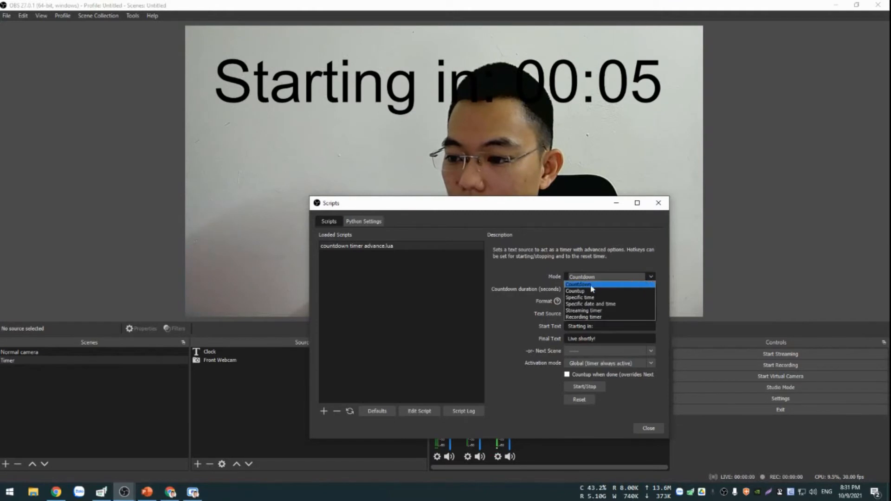
left_click(590, 293)
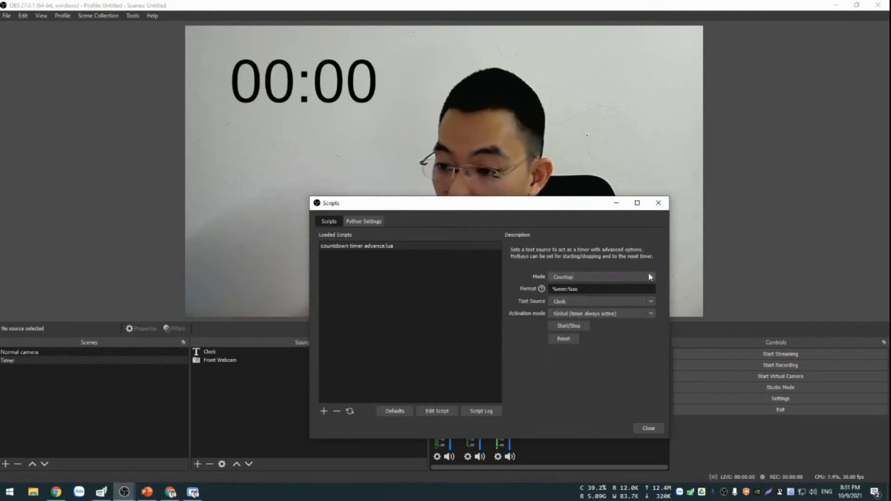
left_click(650, 278)
left_click(575, 284)
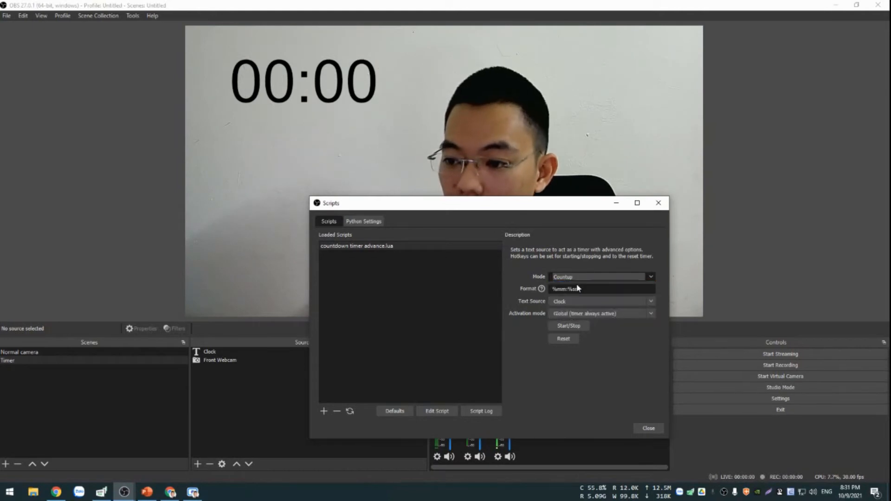
type("60")
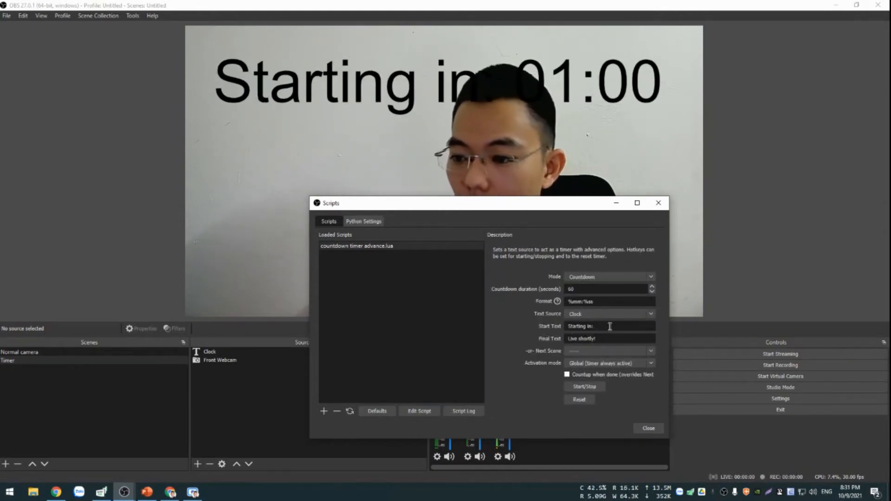
Clear the countdown's Start Text and set its duration to 3 seconds.
left_click_drag(610, 326, 551, 323)
key("BackSpace")
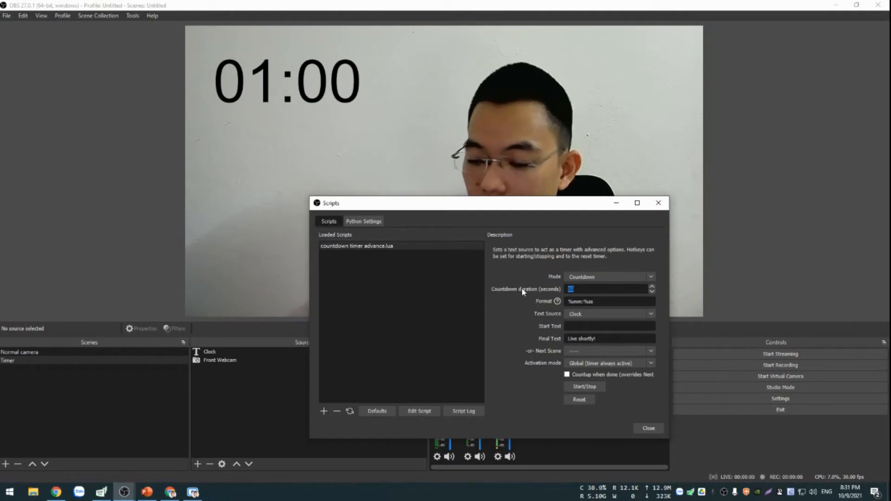
type("3")
Replace the countdown's Final Text with "Time up", and test-run and reset the timer.
left_click(609, 339)
left_click_drag(609, 338, 502, 369)
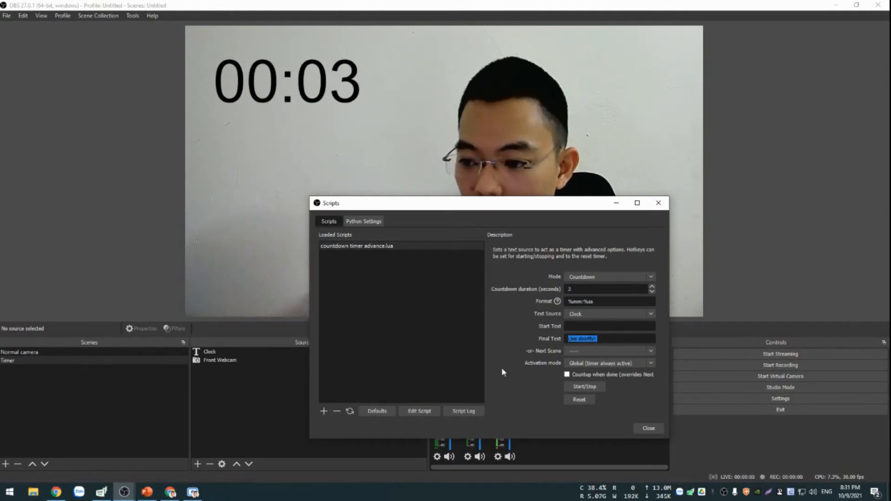
type("Ti")
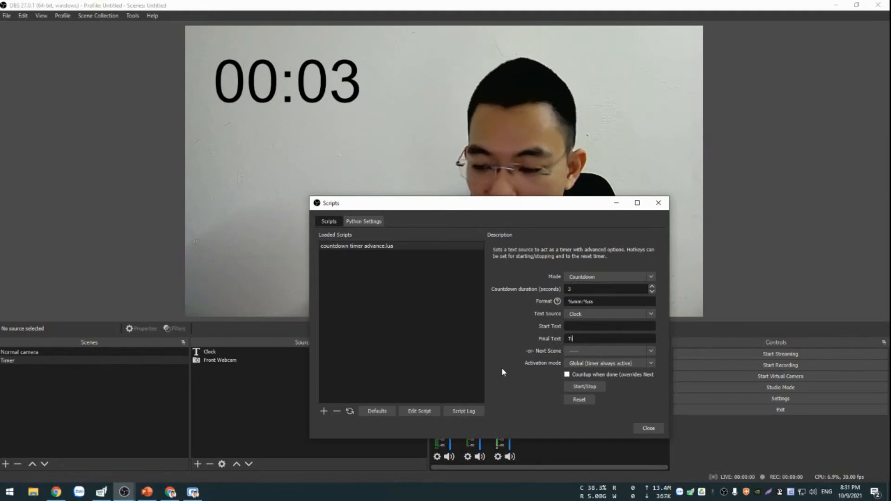
type("me up")
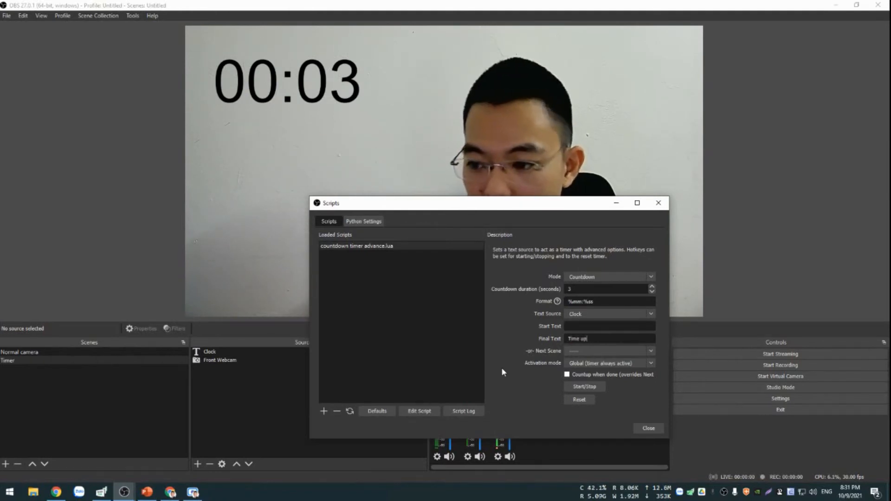
left_click(599, 388)
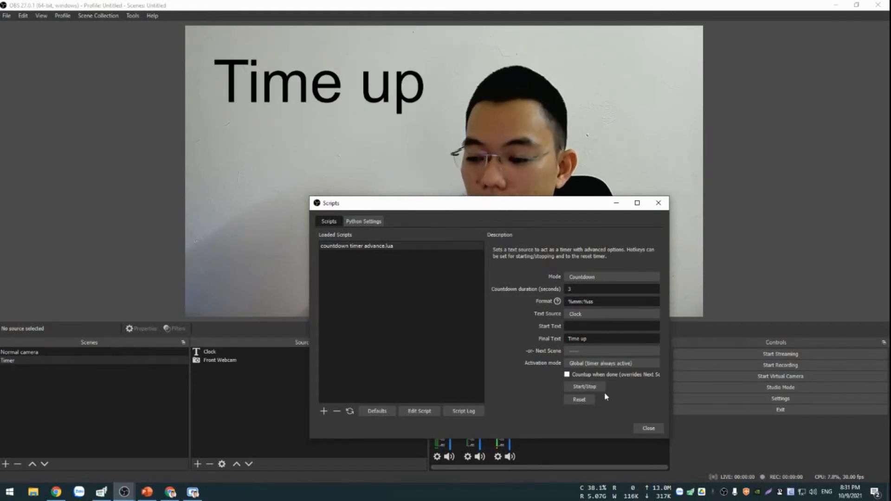
left_click(589, 400)
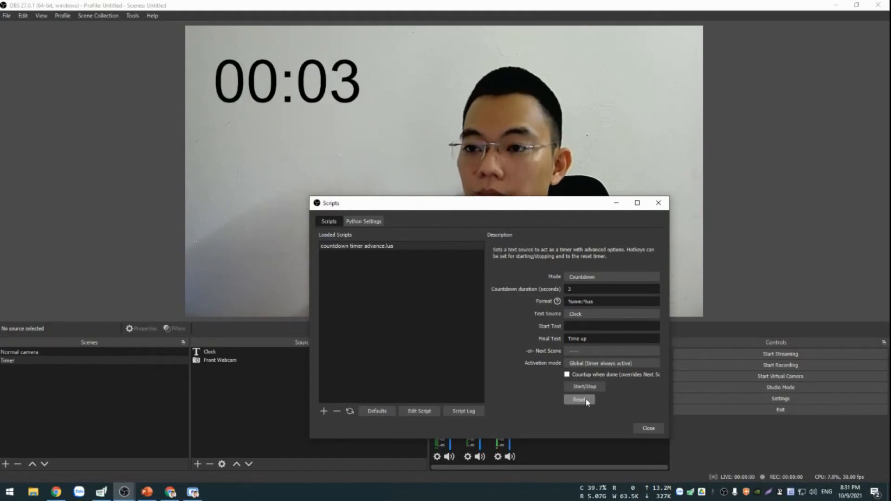
Set the countdown duration to 6 seconds, and widen and reposition the Scripts window so its options show fully.
double_click(602, 288)
type("6")
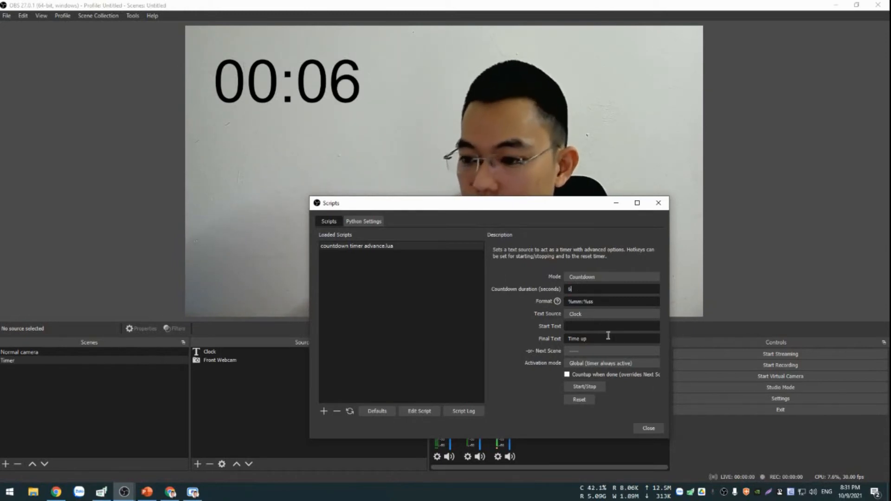
left_click_drag(669, 307, 713, 308)
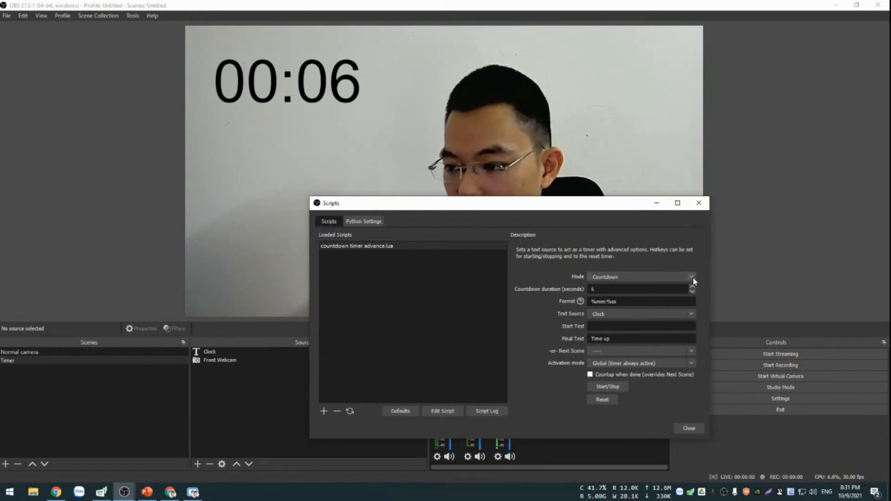
left_click_drag(575, 203, 477, 195)
Review the available timer modes, keep Countdown, and close the Scripts window.
left_click(591, 269)
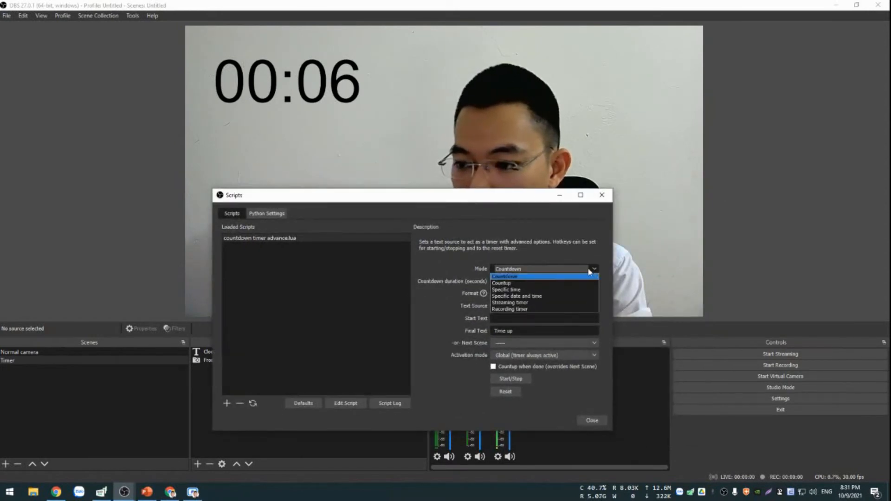
left_click(599, 270)
mouse_move(612, 284)
left_mouse_down()
mouse_move(552, 288)
mouse_move(604, 293)
left_mouse_up()
left_click(585, 270)
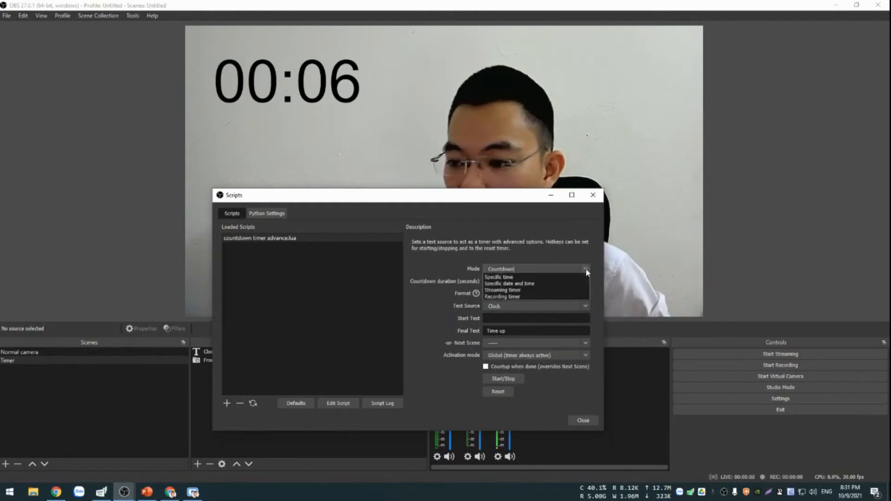
left_click(586, 271)
left_click_drag(528, 195, 591, 160)
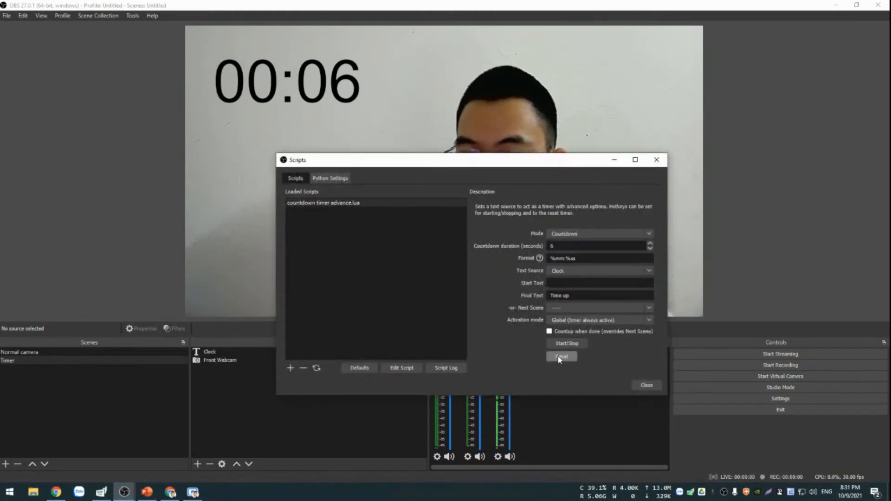
left_click(647, 385)
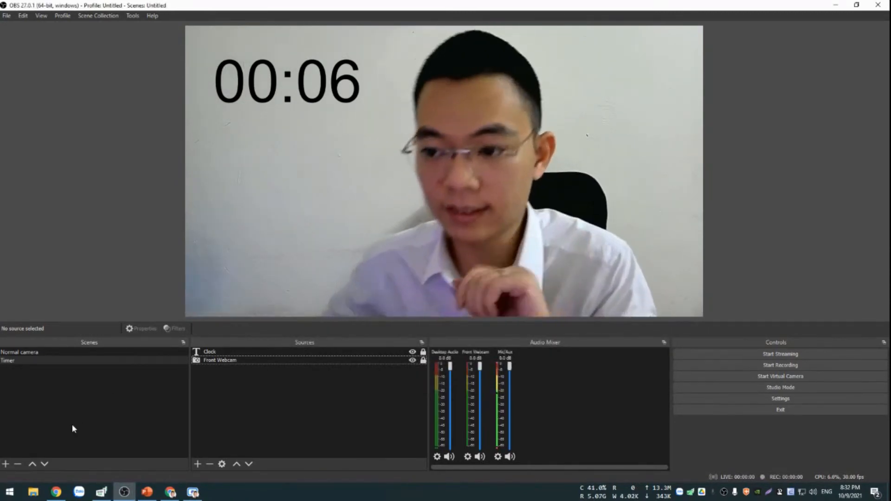
Add a new scene named "Fullscreen Timer".
left_click(5, 464)
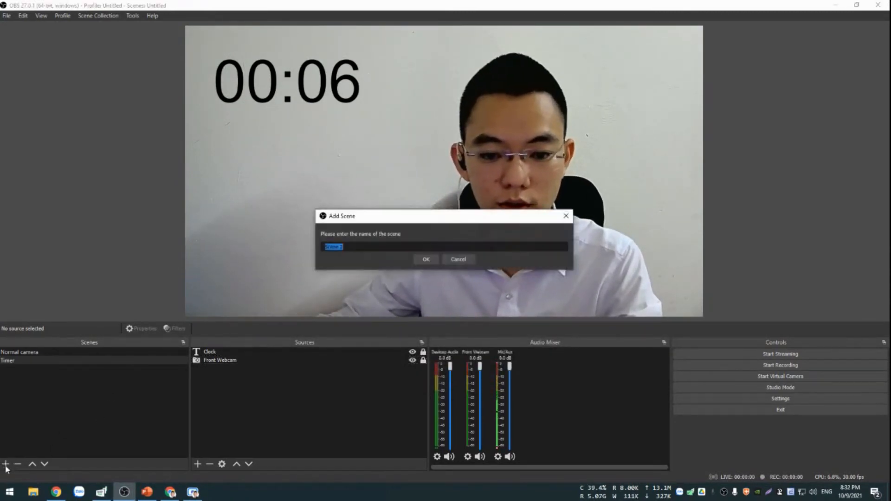
type("Full")
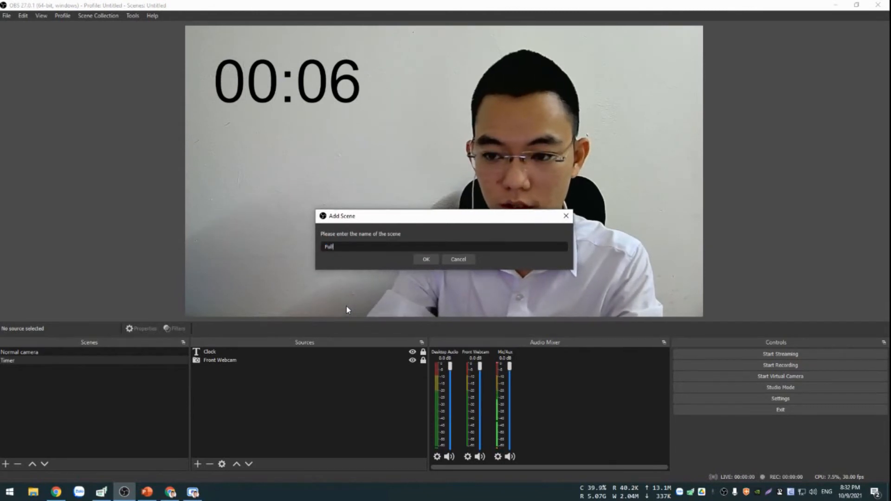
type("screen Timer")
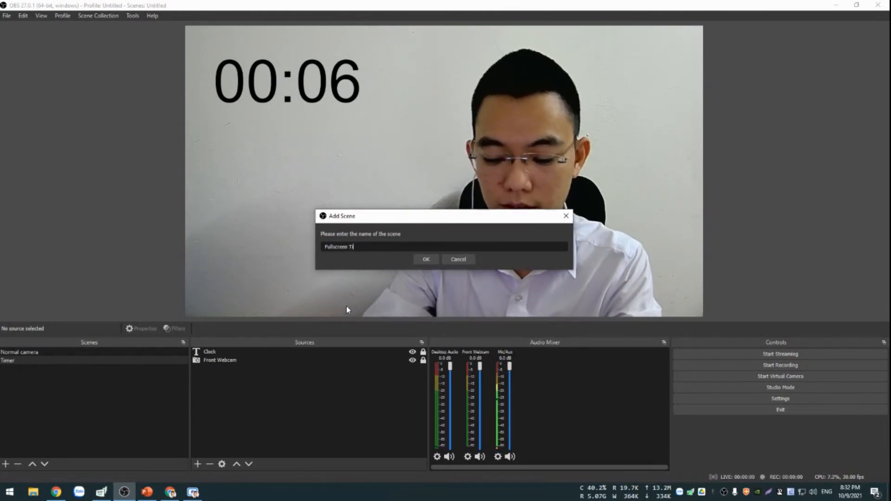
left_click(421, 259)
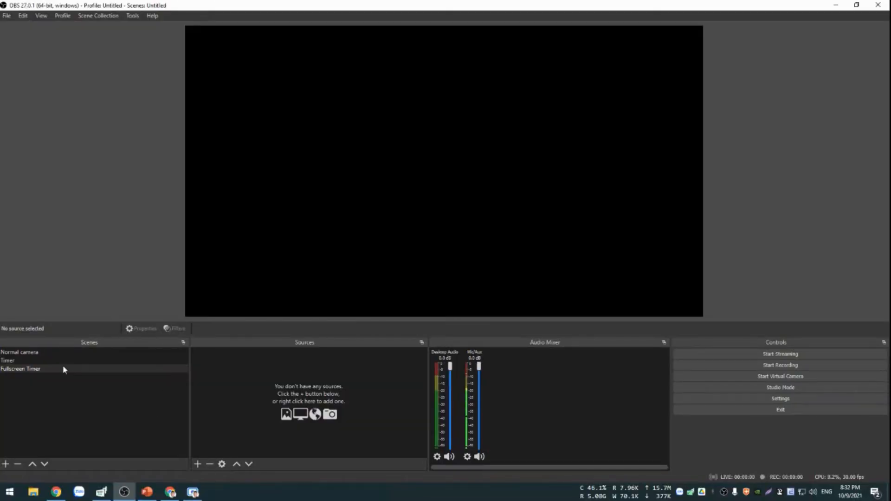
Add a new Color Source named "White background Color" to the Fullscreen Timer scene.
left_click(198, 465)
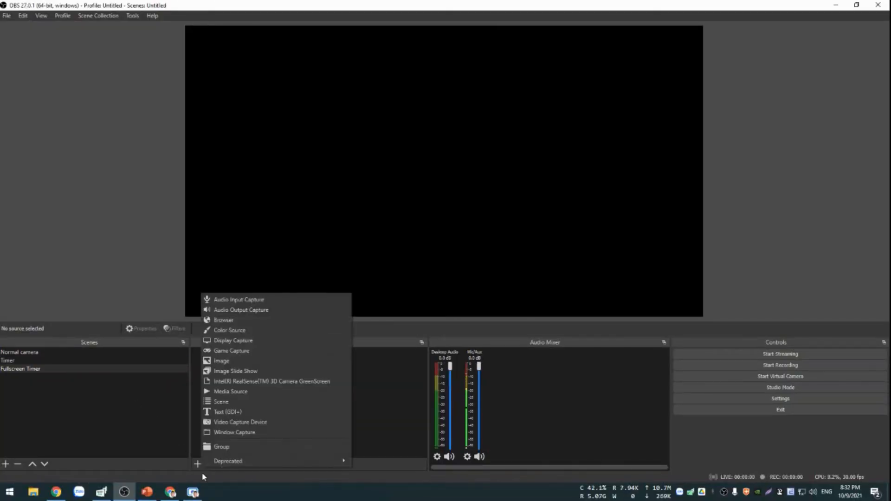
left_click(116, 402)
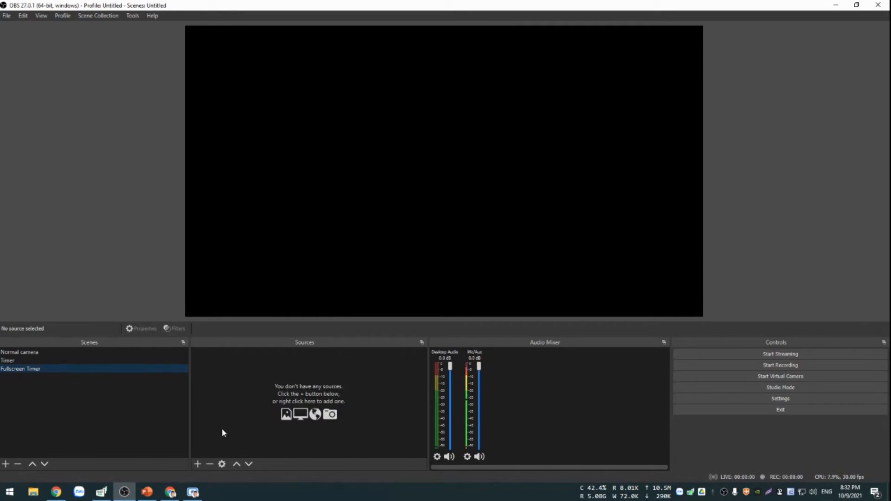
left_click(198, 464)
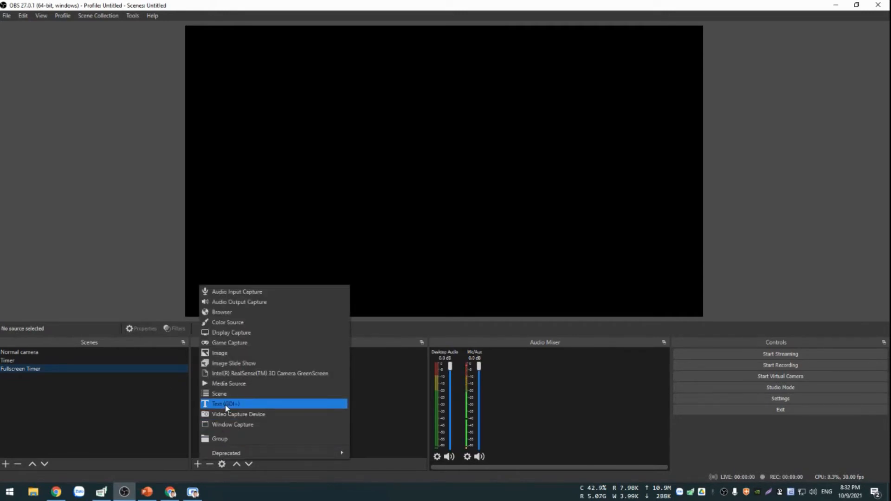
left_click(242, 324)
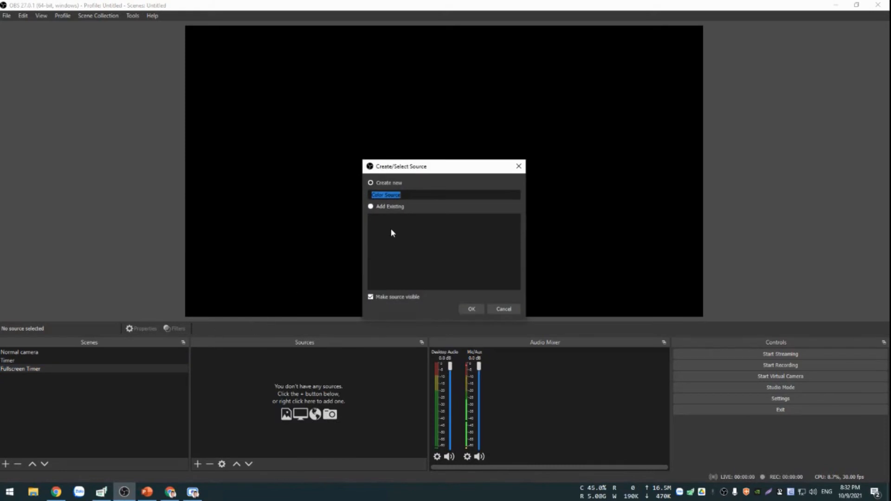
type("White")
type(" Bla")
type("ck")
type("co")
type("lor")
left_click(470, 309)
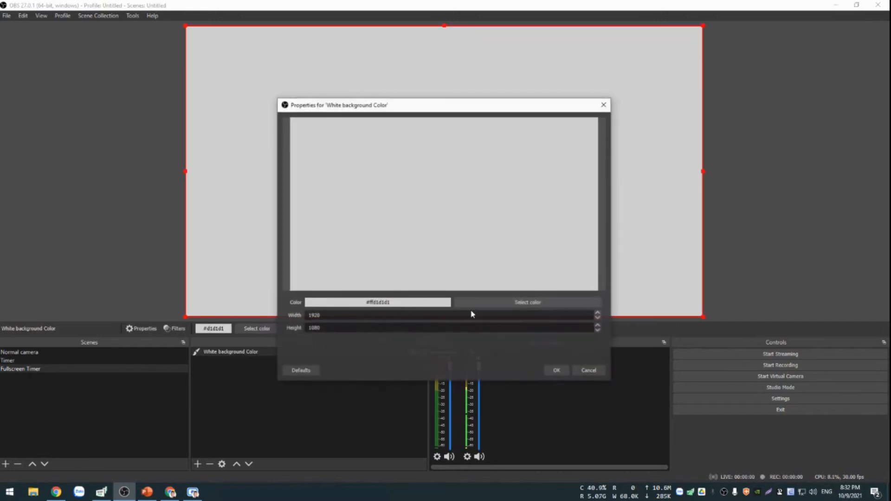
Set the background source's color to white, #FFFFFF, and accept its properties.
left_click(521, 302)
left_click_drag(472, 239, 434, 274)
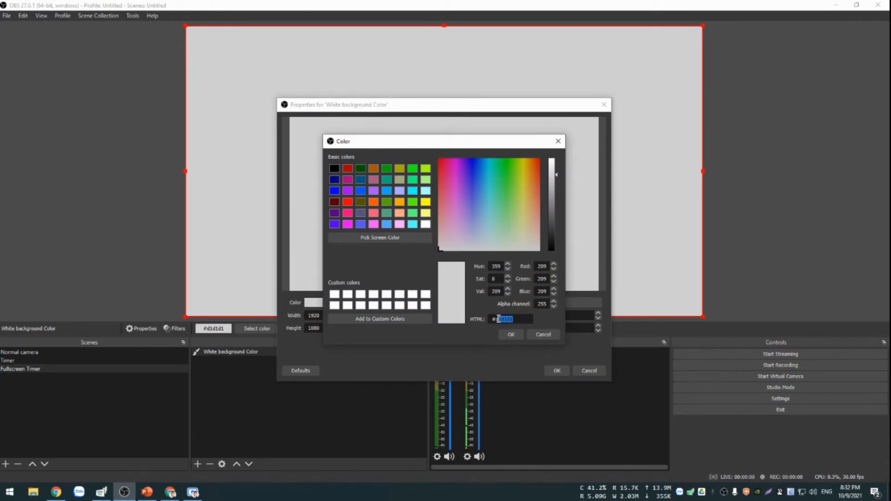
type("FFFFFF")
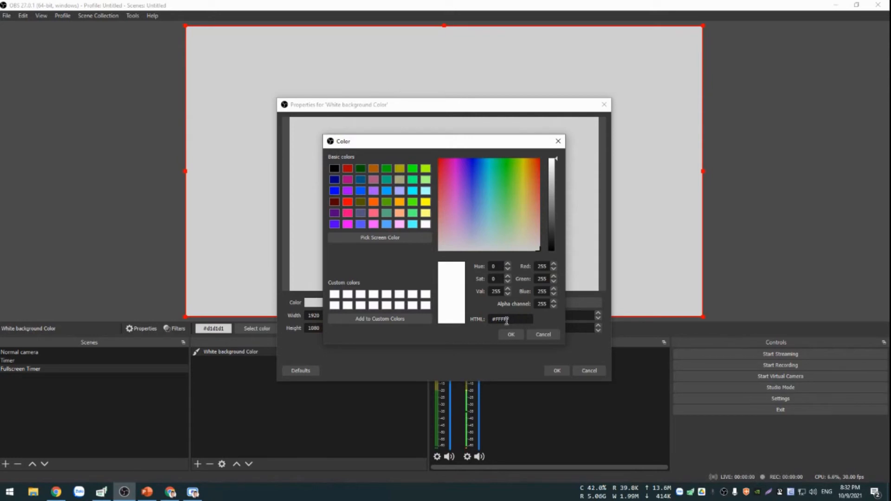
left_click(511, 335)
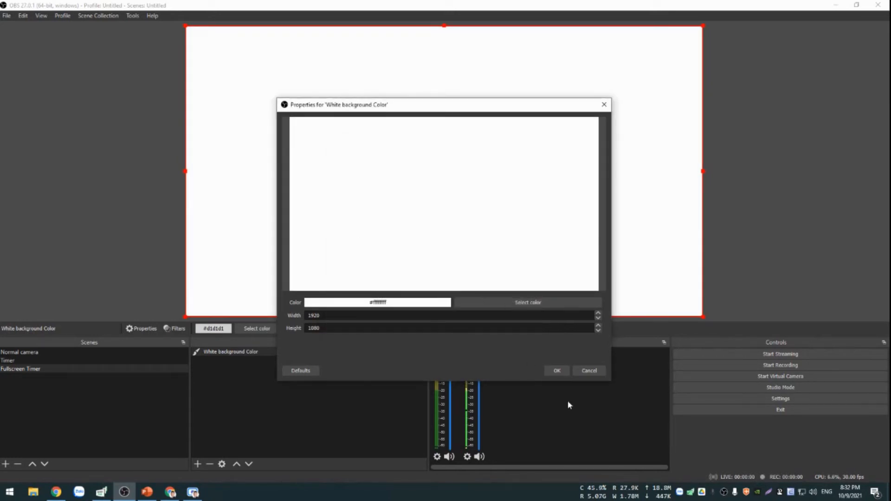
left_click(556, 371)
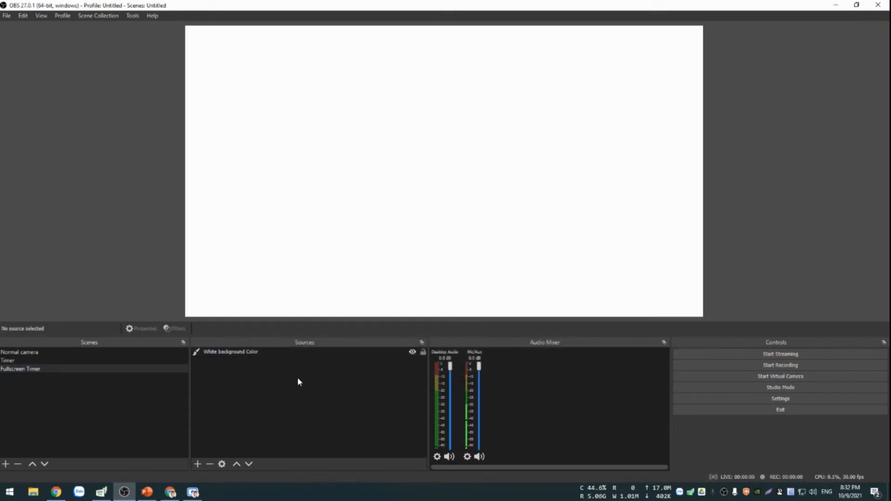
Add the existing Clock text source to the scene, enlarge it to most of the canvas width and center it horizontally.
left_click(198, 464)
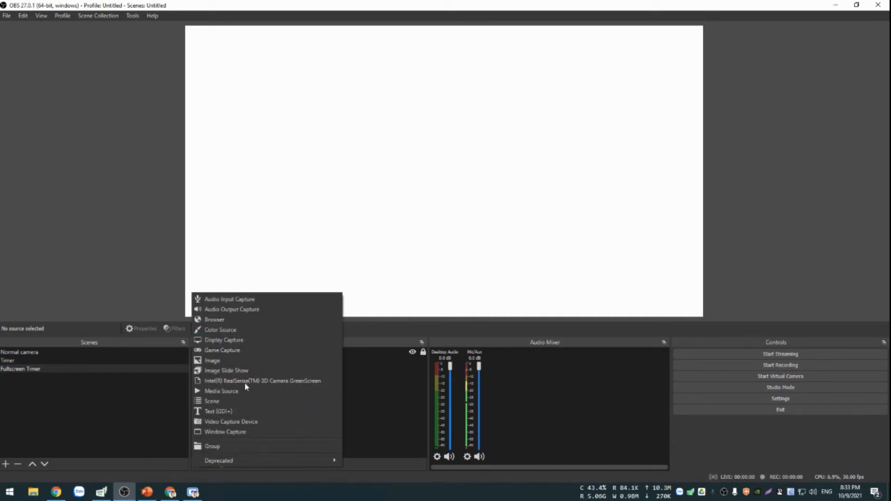
left_click(280, 393)
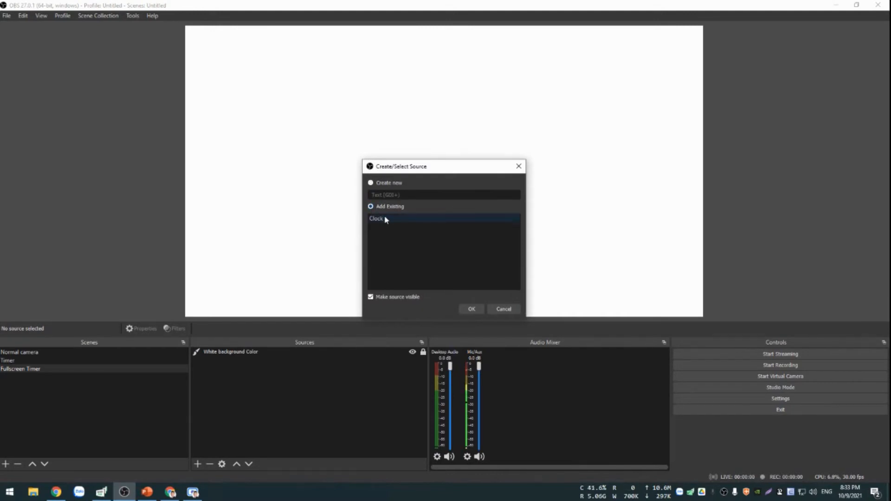
left_click(474, 308)
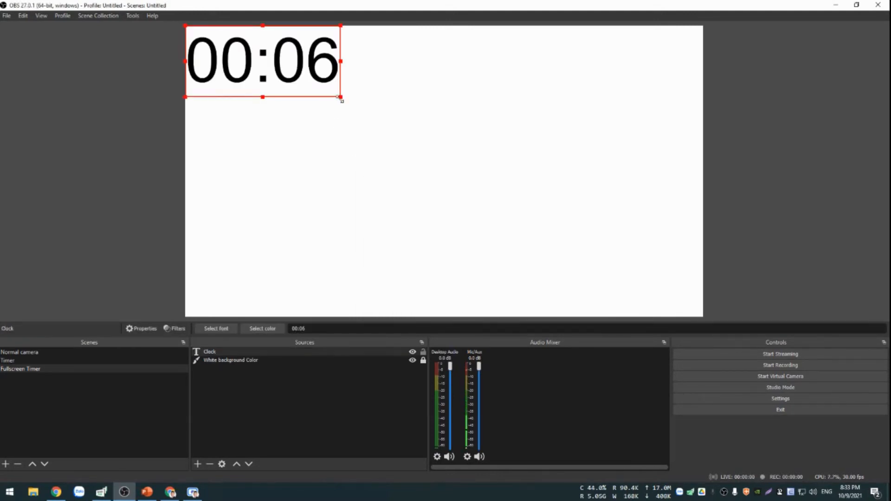
left_click_drag(341, 98, 593, 217)
left_click_drag(437, 130, 460, 149)
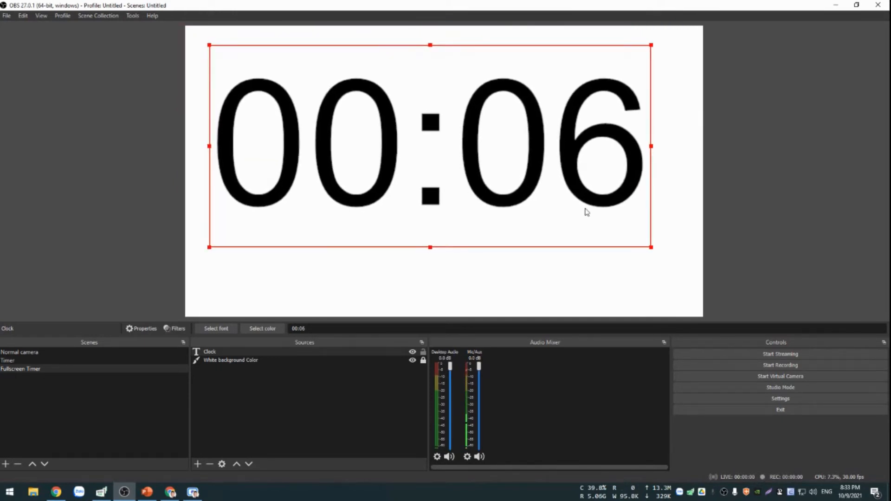
left_click_drag(653, 248, 610, 224)
left_click_drag(555, 163, 584, 184)
left_click(764, 185)
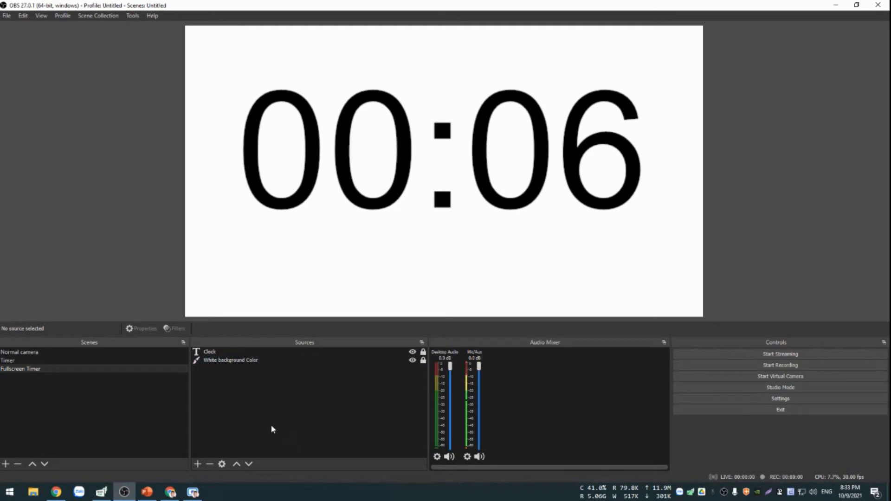
Add the existing Front Webcam video capture source to the Fullscreen Timer scene.
left_click(198, 464)
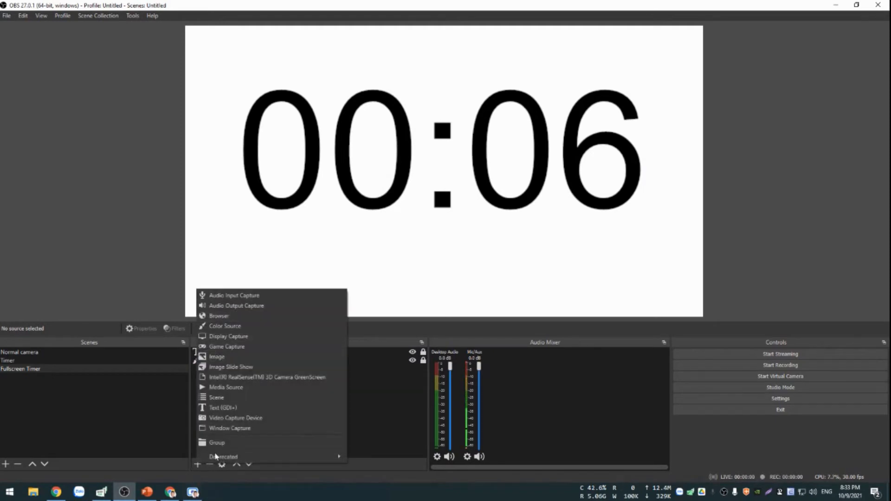
left_click(243, 418)
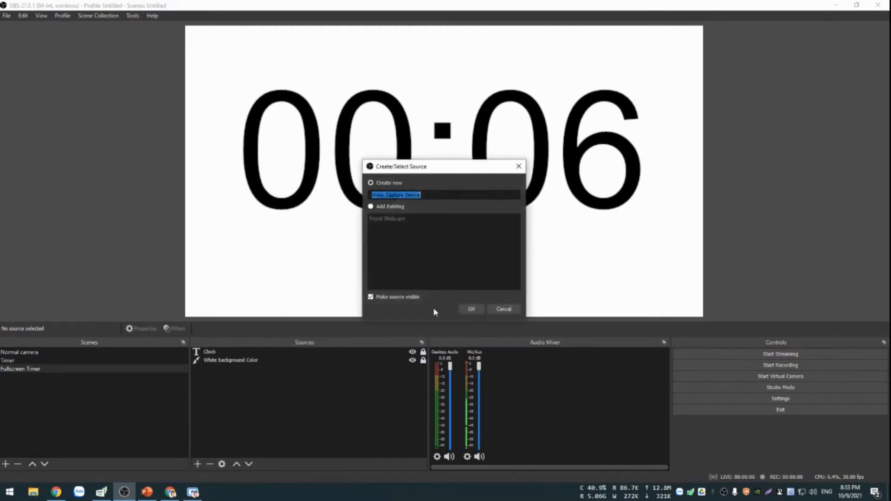
left_click(377, 208)
left_click(391, 219)
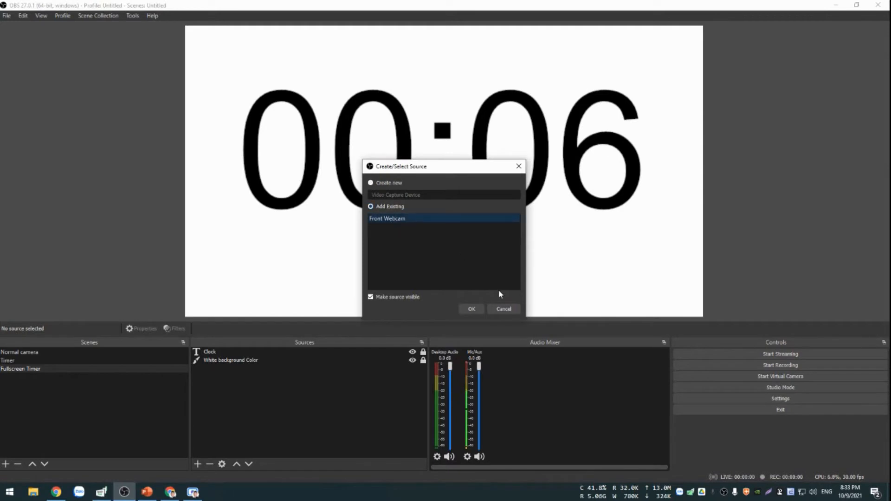
left_click(471, 309)
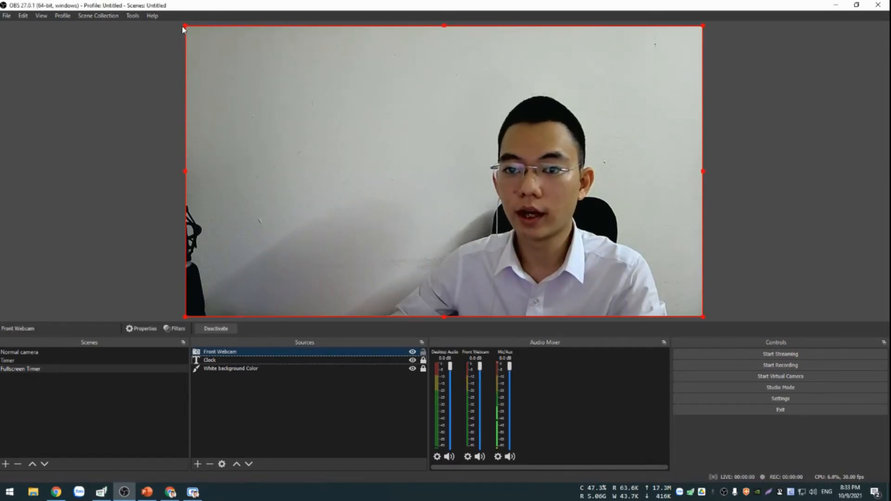
Shrink the webcam feed and place it in the canvas's lower-right area, just below the timer digits.
left_click_drag(184, 27, 519, 253)
left_click_drag(620, 267, 580, 254)
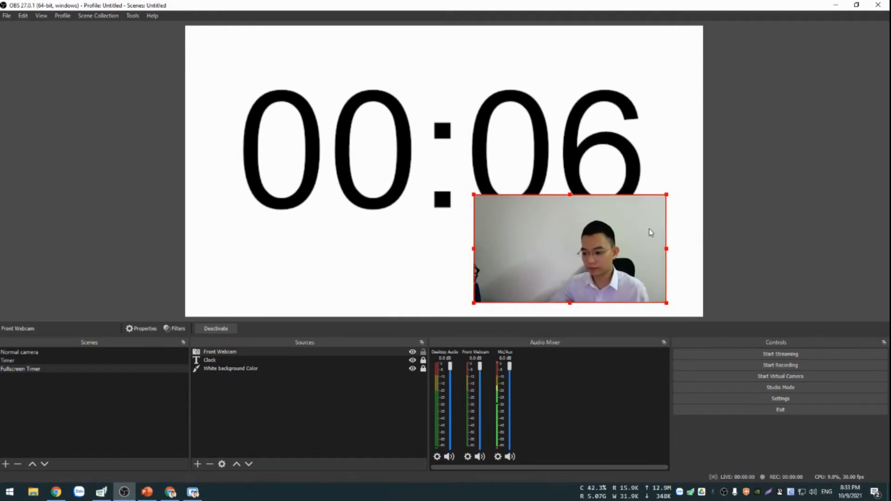
left_click_drag(558, 259, 568, 272)
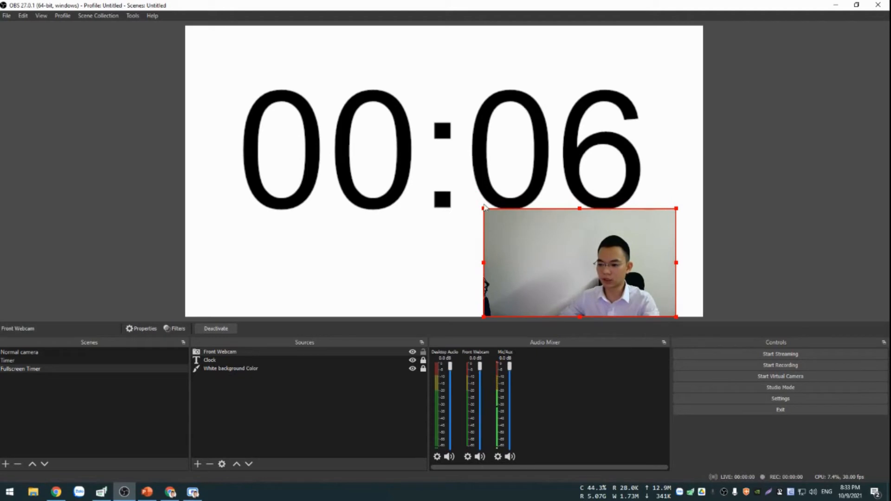
left_click_drag(484, 208, 521, 230)
left_click_drag(613, 266, 593, 250)
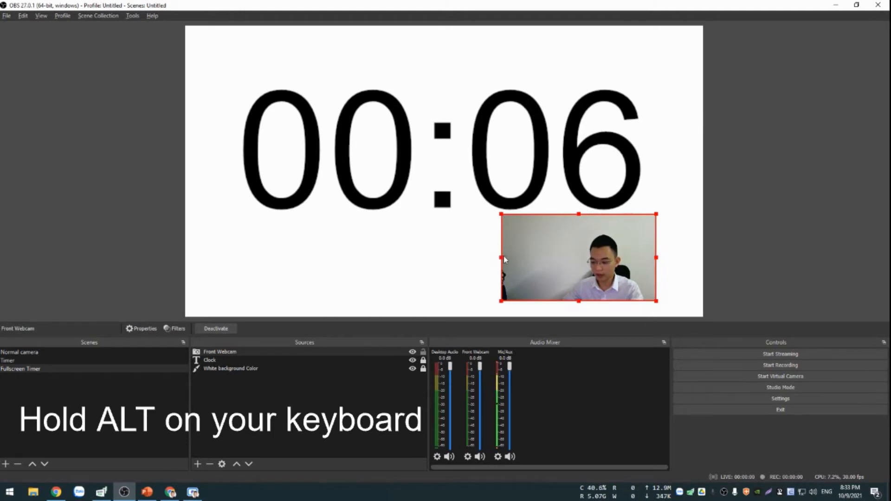
Crop all four sides of the webcam feed to a near-square around the presenter's head and shoulders, and fine-tune its position.
left_click_drag(499, 258, 559, 258)
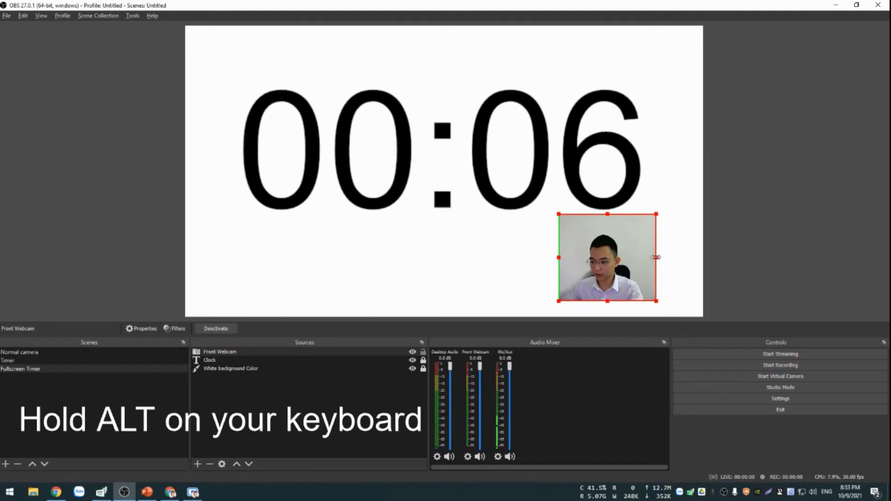
left_click_drag(656, 258, 647, 257)
left_click_drag(603, 215, 603, 225)
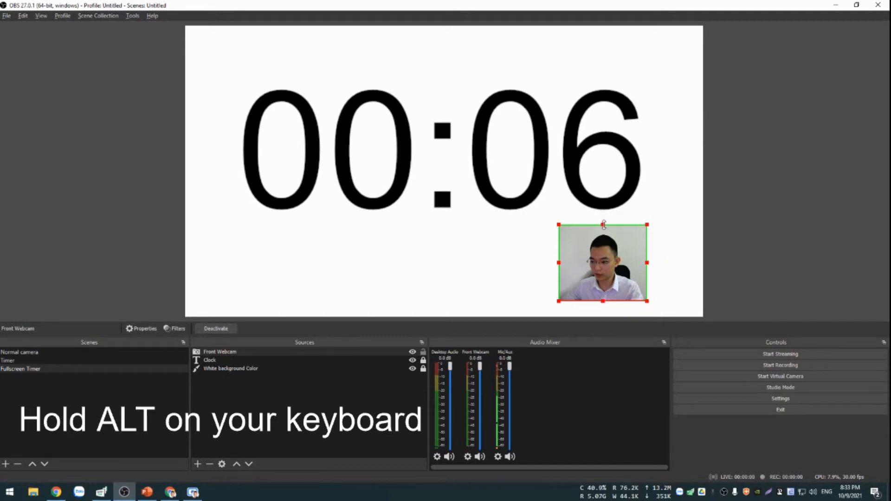
left_click_drag(602, 301, 603, 297)
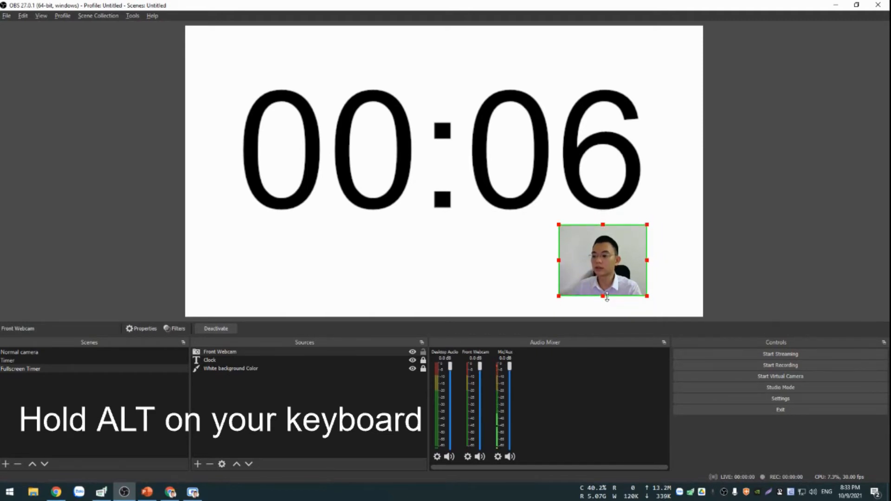
left_click_drag(559, 260, 572, 261)
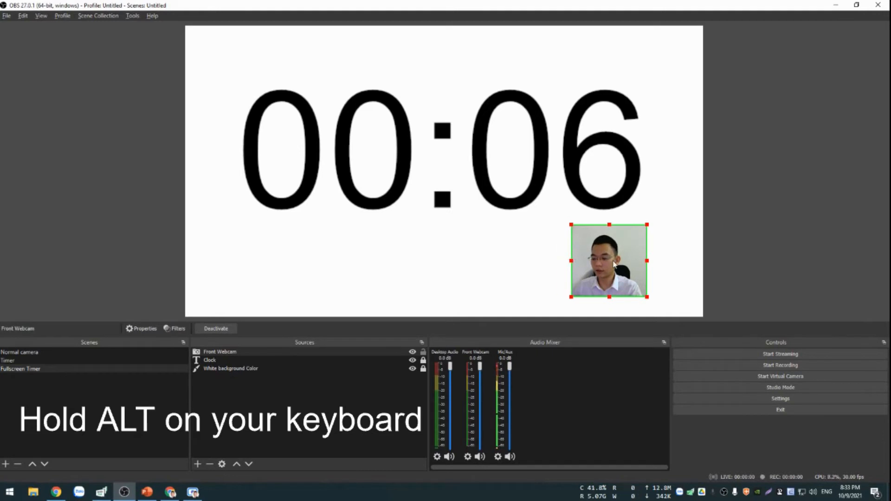
left_click_drag(647, 261, 644, 261)
left_click_drag(572, 260, 614, 258)
left_click(653, 255)
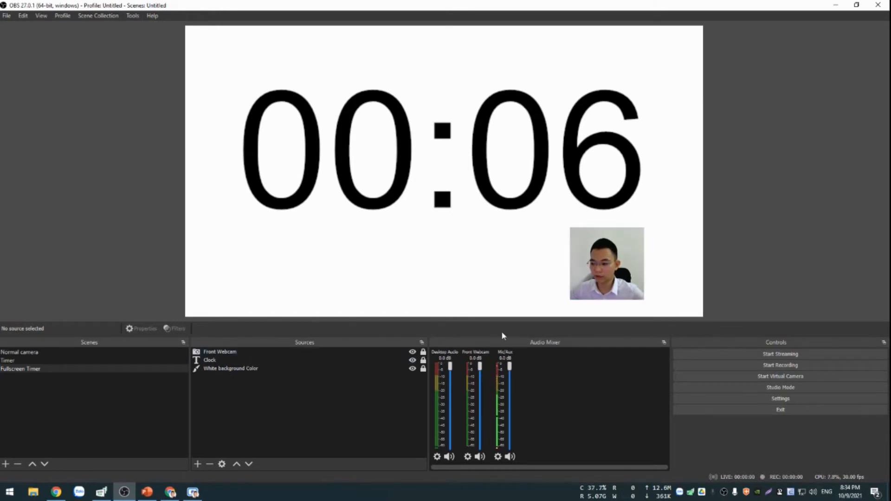
Add a new Image source named "Cirle" that uses round.png from the "Timer hướng dẫn" folder.
left_click(196, 464)
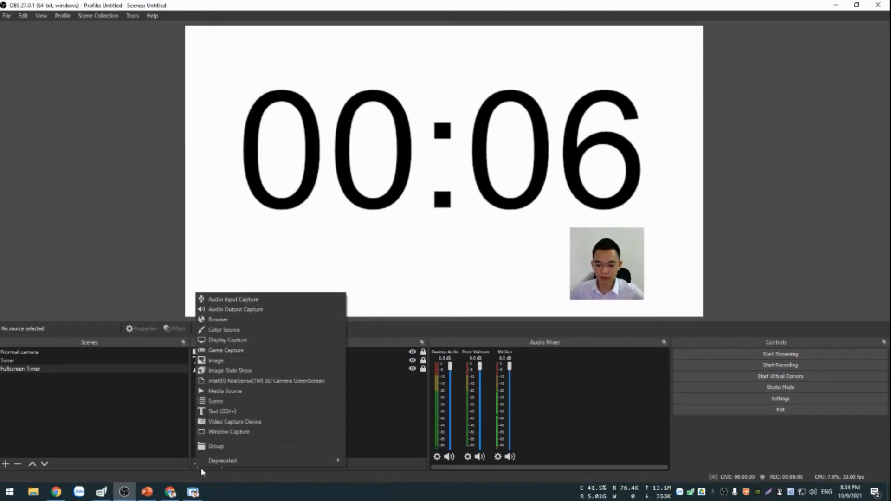
left_click(227, 360)
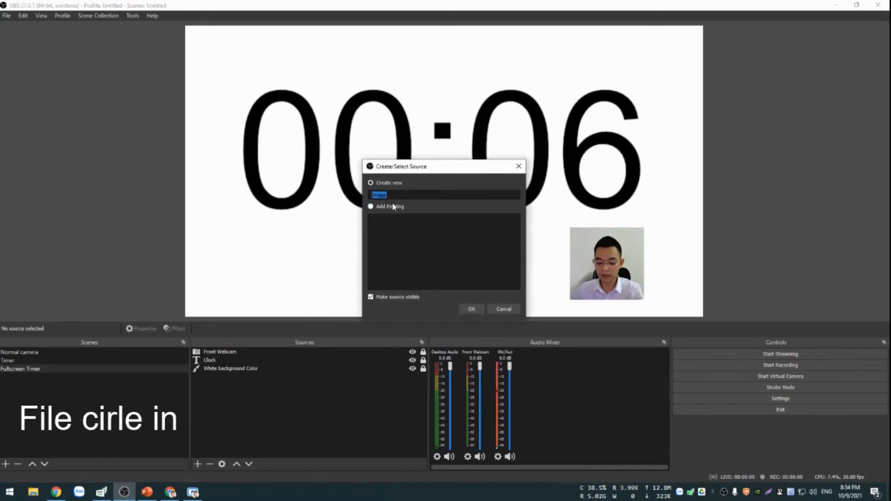
type("Cirle")
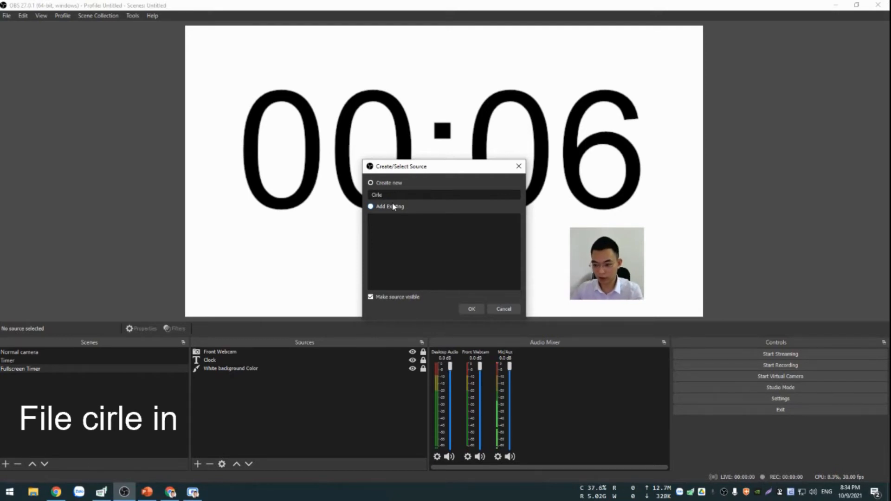
key("Return")
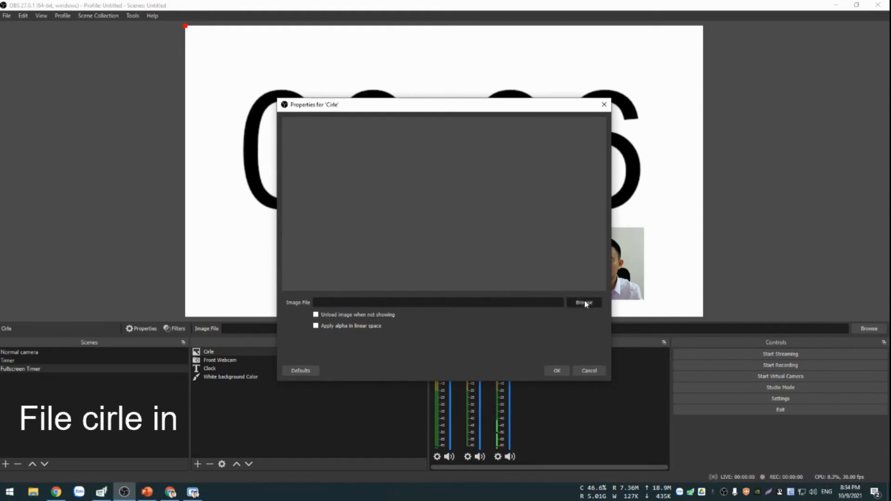
left_click(583, 302)
left_click(47, 217)
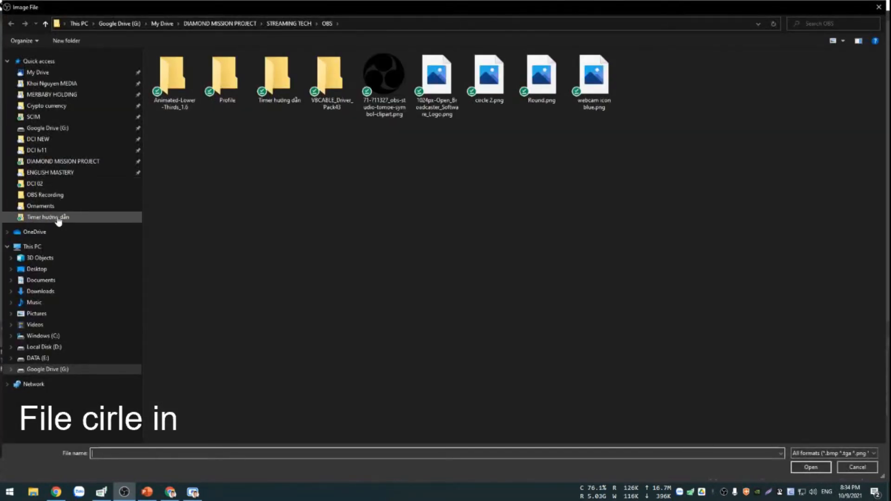
double_click(501, 84)
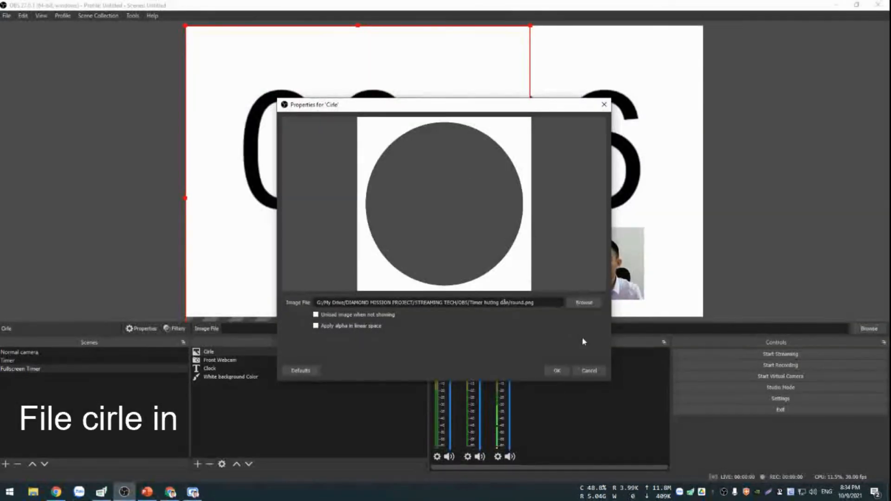
left_click(557, 371)
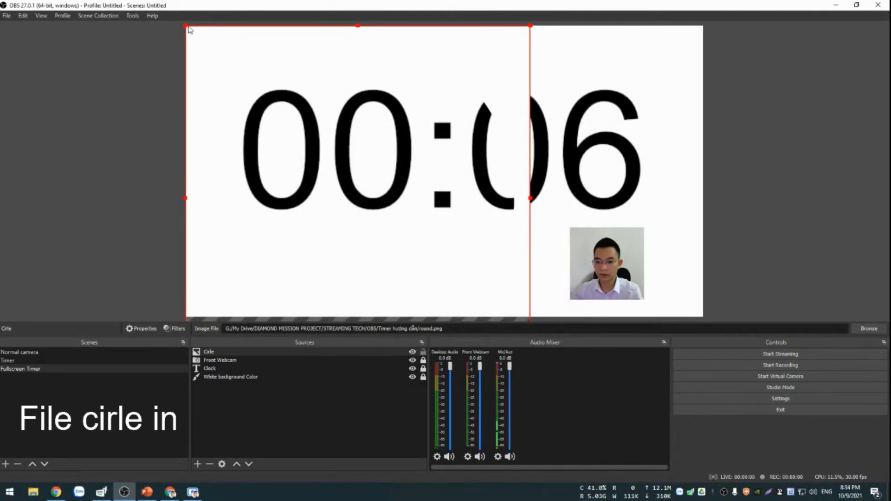
Shrink the Cirle image and align it over the webcam feed so that only a round portion of the feed shows.
left_click_drag(186, 26, 488, 213)
left_click_drag(514, 255, 641, 196)
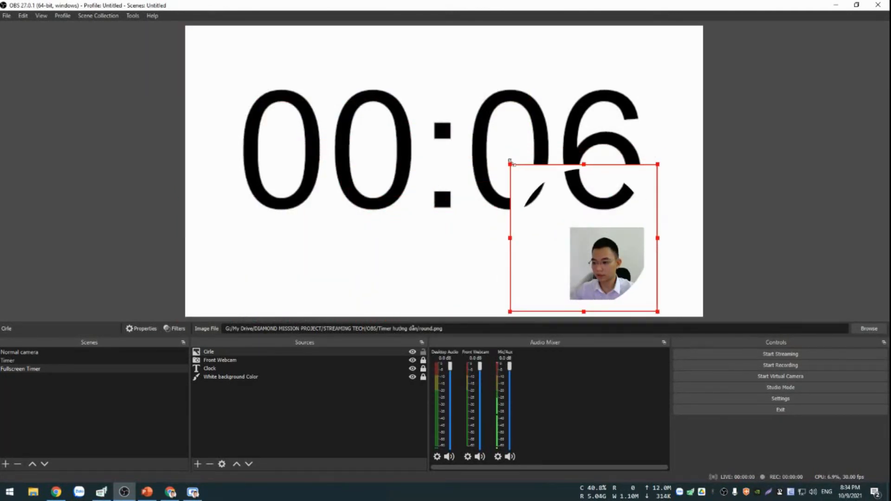
left_click_drag(511, 164, 583, 223)
left_click_drag(613, 254, 608, 250)
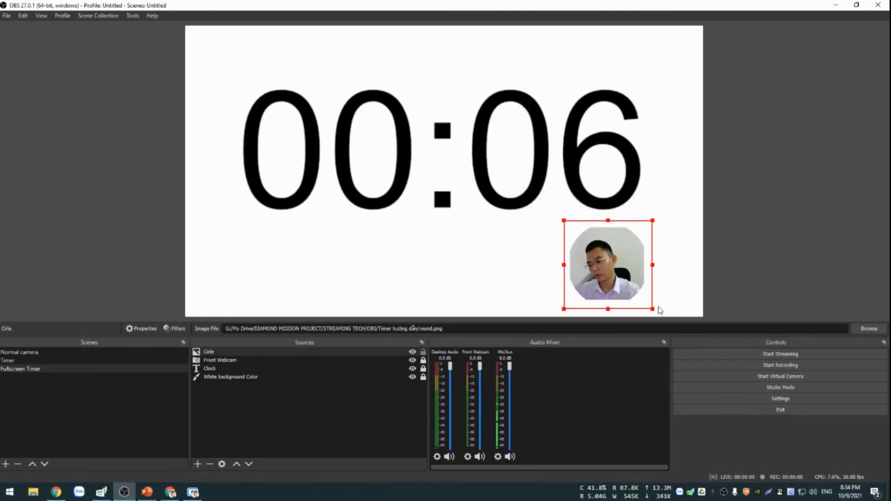
left_click_drag(652, 309, 642, 303)
left_click_drag(619, 270, 621, 275)
left_click_drag(643, 302, 633, 288)
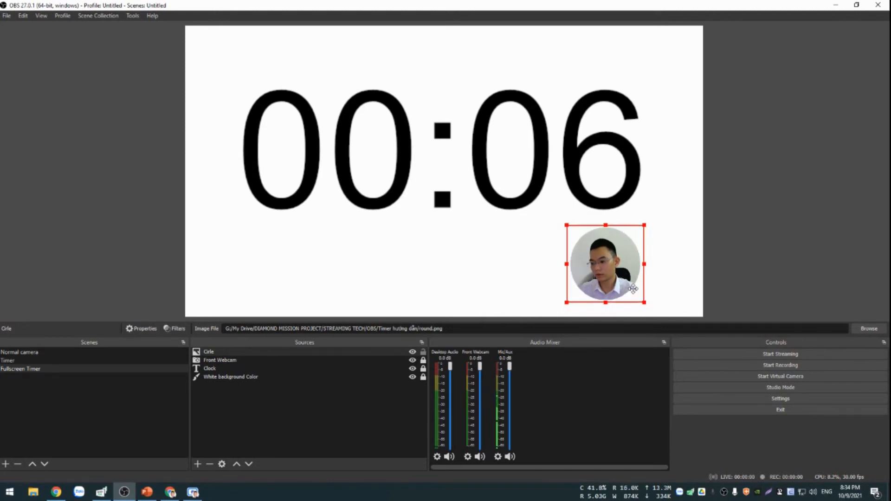
left_click(662, 197)
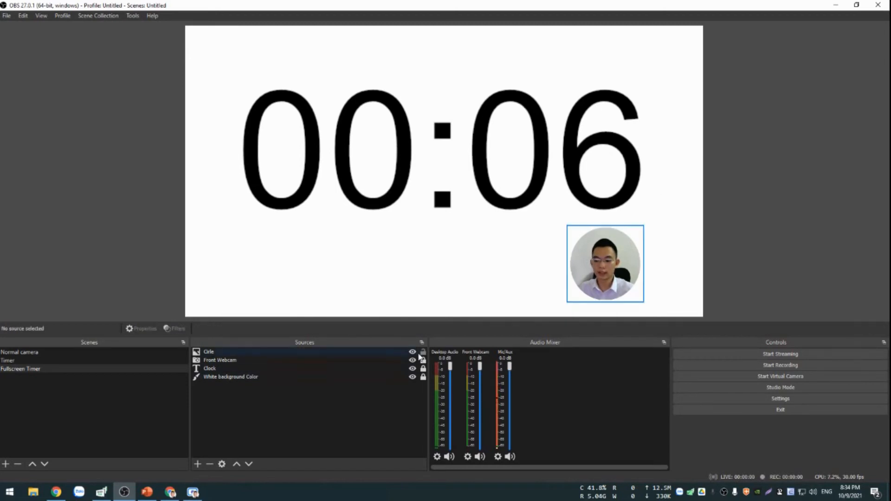
Preview the Normal camera and Timer scenes, and return to the Fullscreen Timer scene.
left_click(57, 353)
left_click(52, 361)
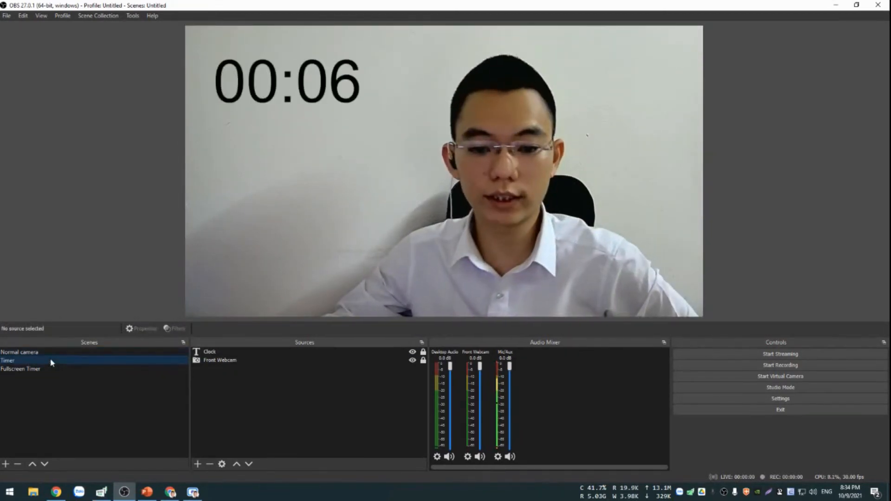
left_click(60, 351)
left_click(46, 360)
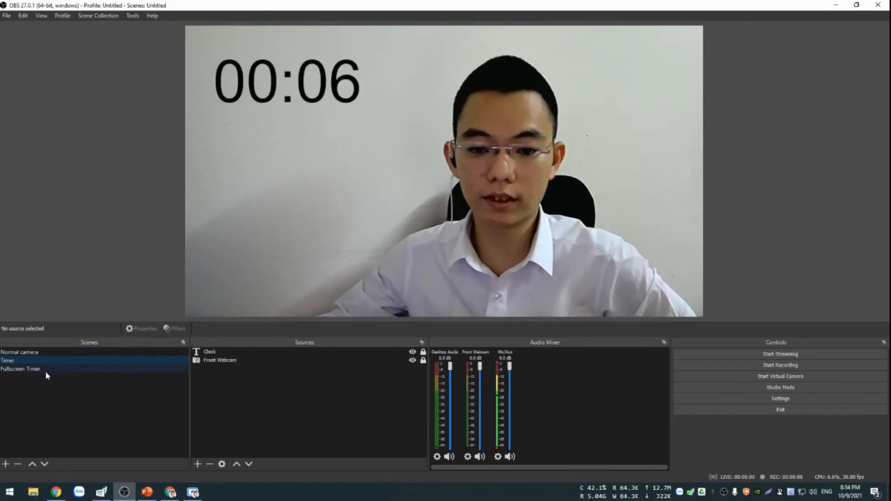
left_click(45, 370)
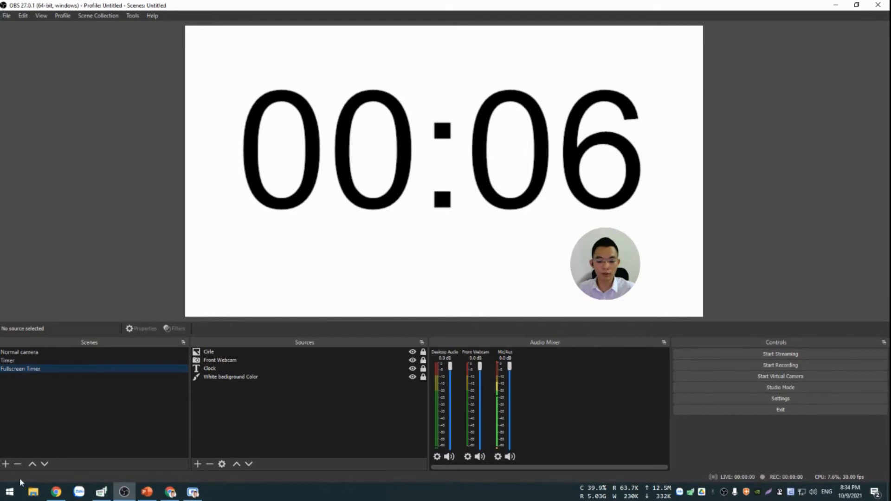
Add a new scene named "Welcome Screen".
left_click(5, 464)
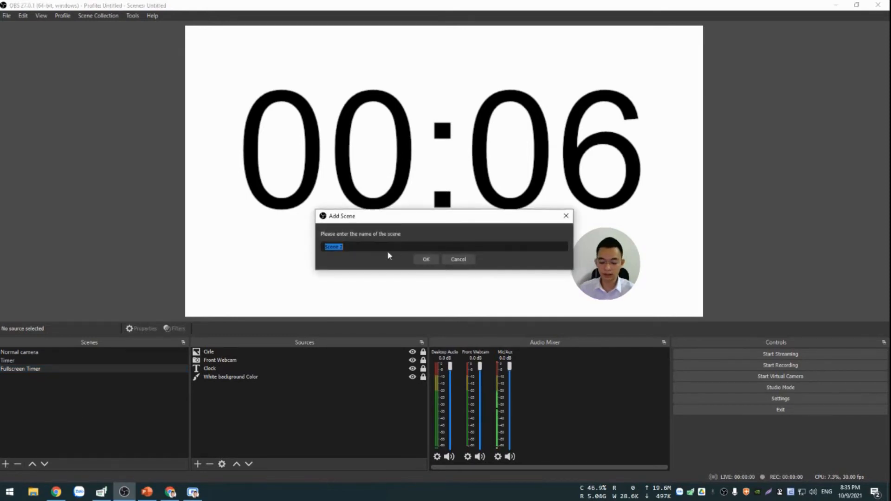
type("Welcome")
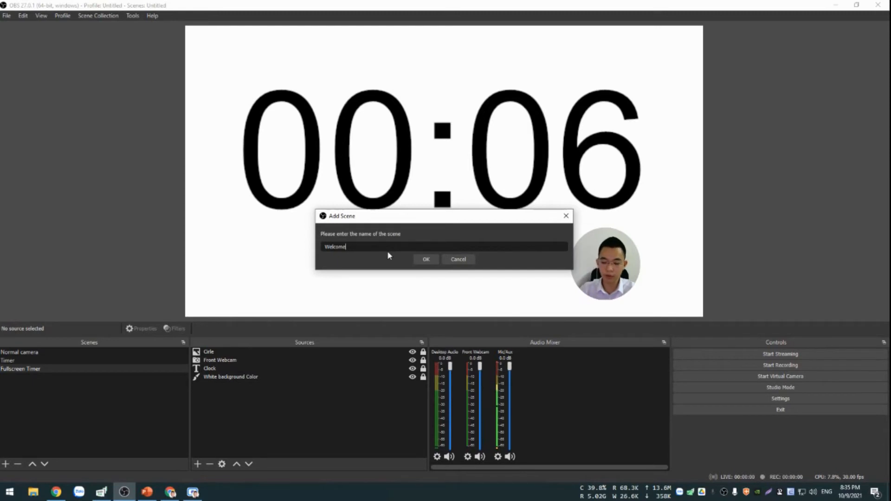
key("BackSpace")
key("BackSpace")
key("BackSpace")
key("BackSpace")
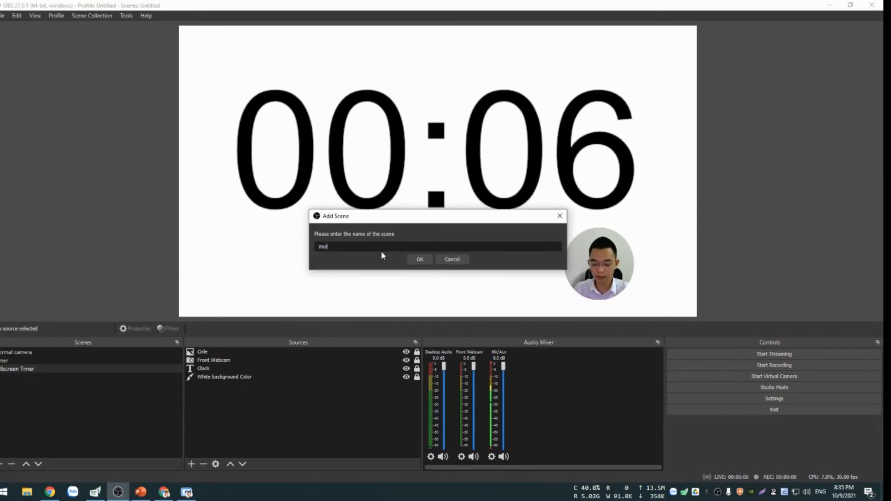
type("come")
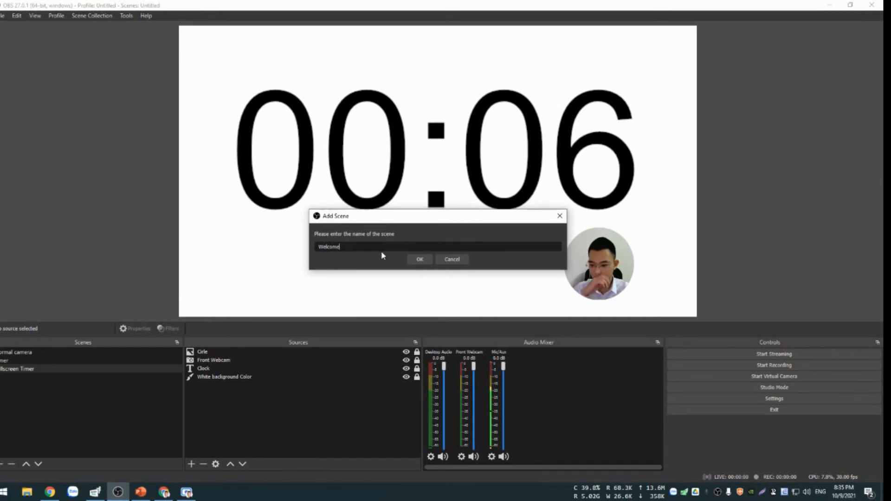
type(" Screen")
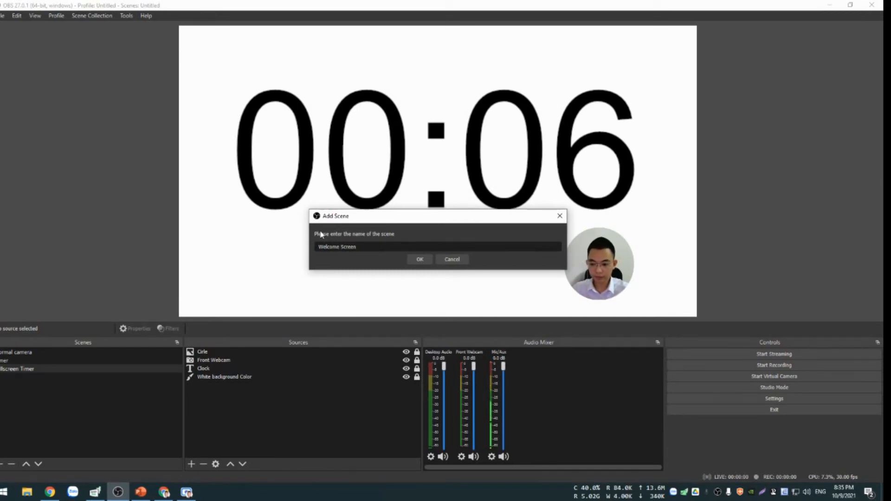
left_click(419, 259)
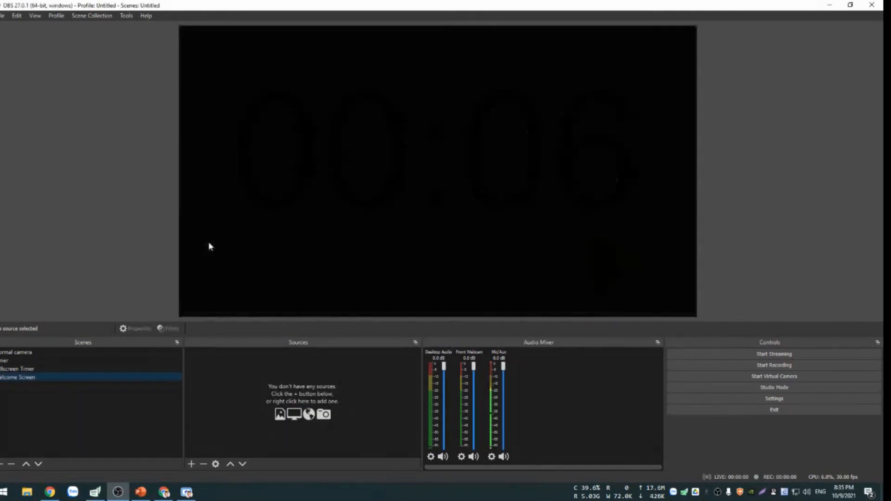
Add a new Image source named "Welcome background" to the Welcome Screen scene.
left_click(191, 464)
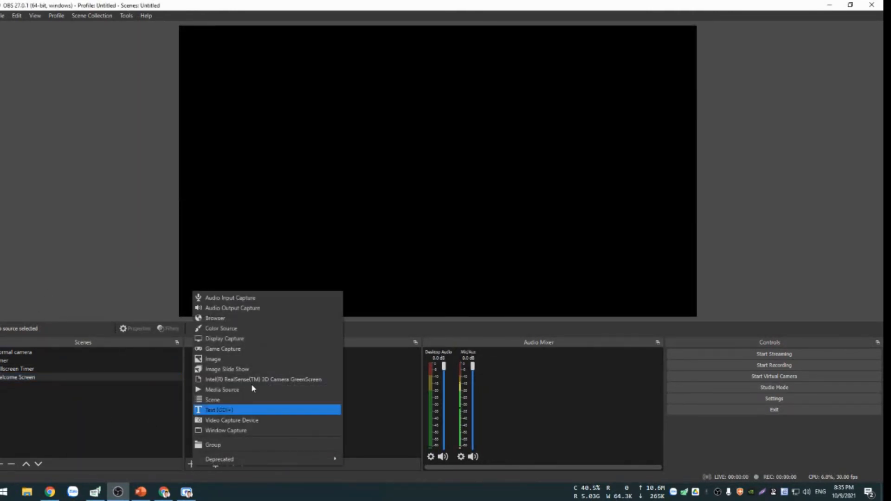
left_click(233, 357)
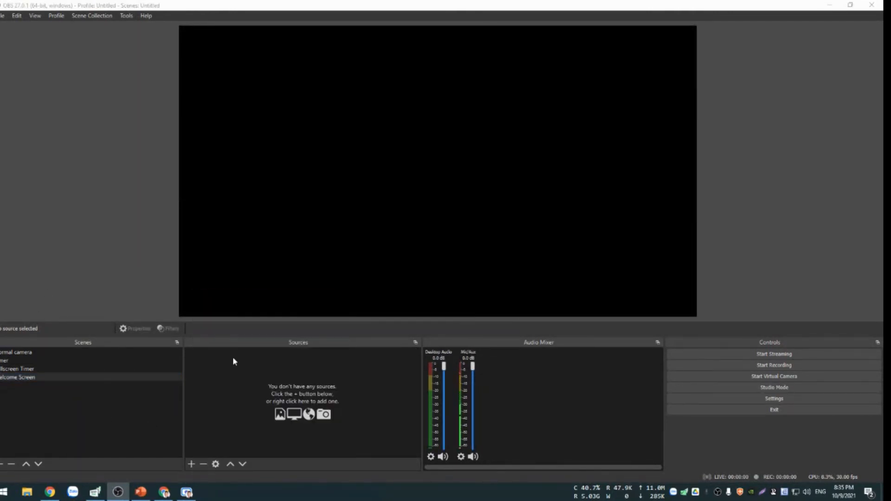
type("Background")
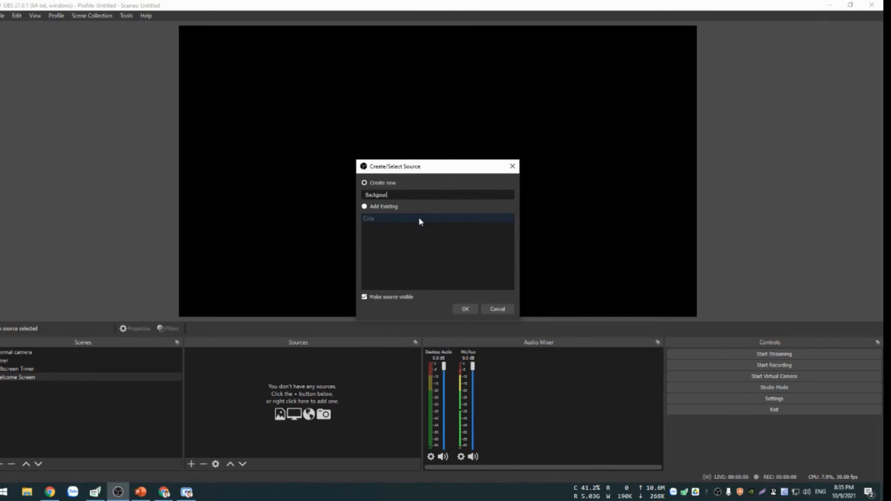
key("BackSpace")
key("BackSpace")
key("BackSpace")
key("BackSpace")
type("round")
key("ctrl+a")
type("Welc")
key("BackSpace")
type("lcome")
key("BackSpace")
key("BackSpace")
key("BackSpace")
key("BackSpace")
key("BackSpace")
type("come background")
key("Return")
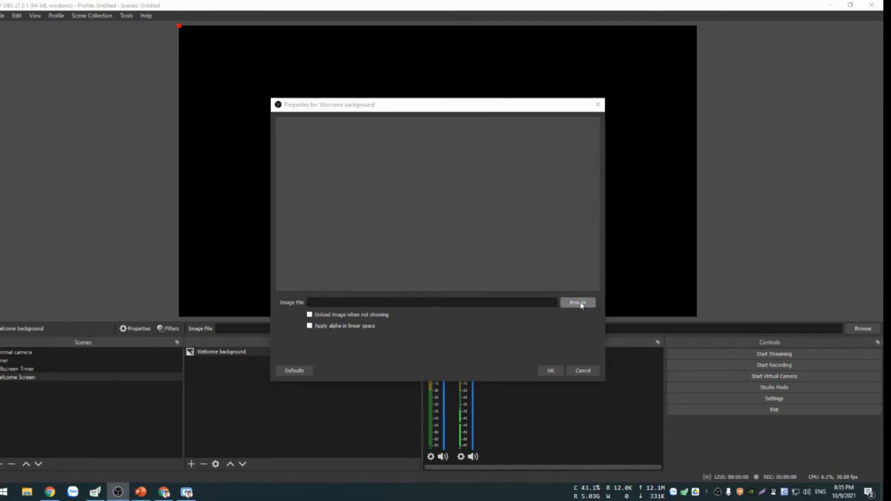
Use "banner 20210901.jpg" from SCIM > Teacher Bereau > 20210901 as the Welcome background's image file.
left_click(576, 301)
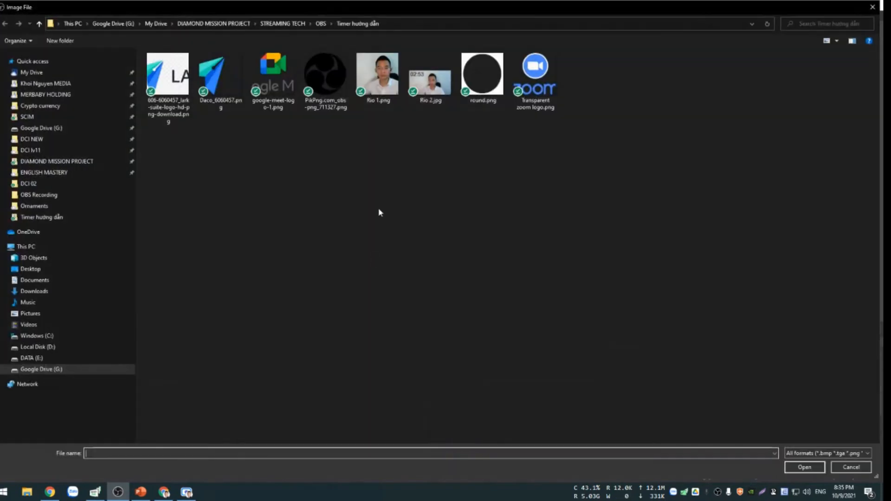
left_click(320, 23)
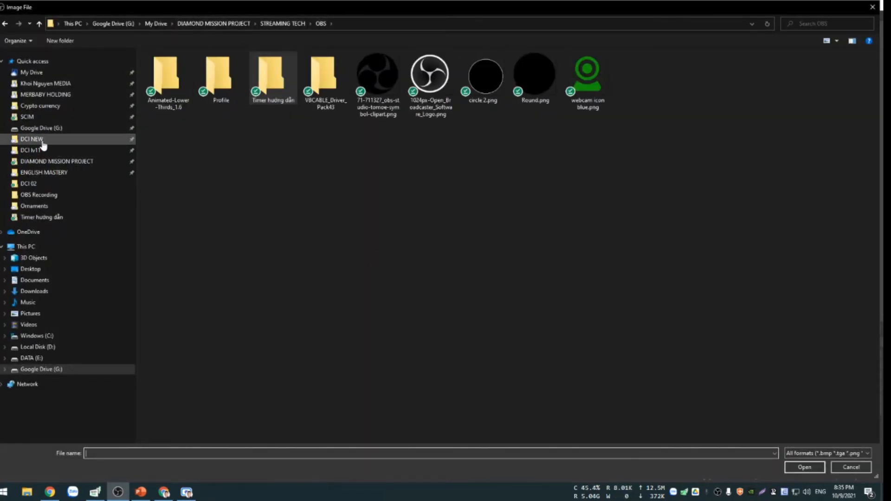
left_click(28, 117)
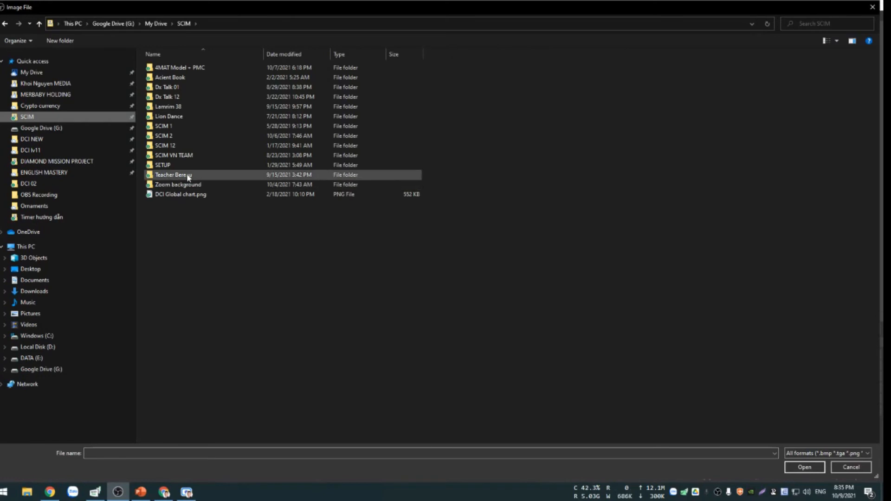
double_click(177, 175)
double_click(182, 106)
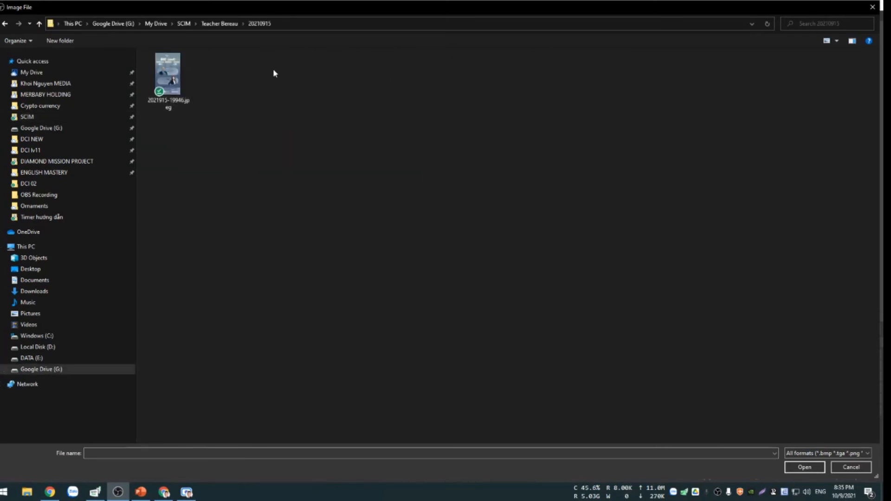
left_click(228, 25)
double_click(183, 96)
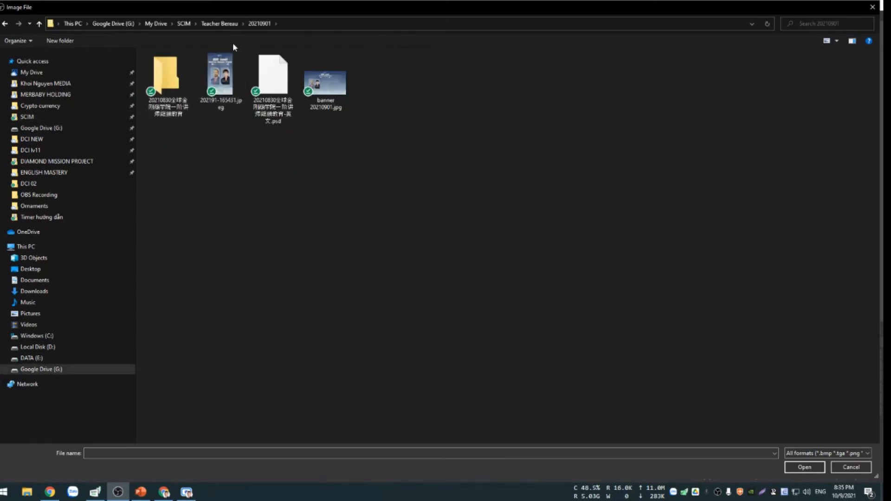
left_click(344, 86)
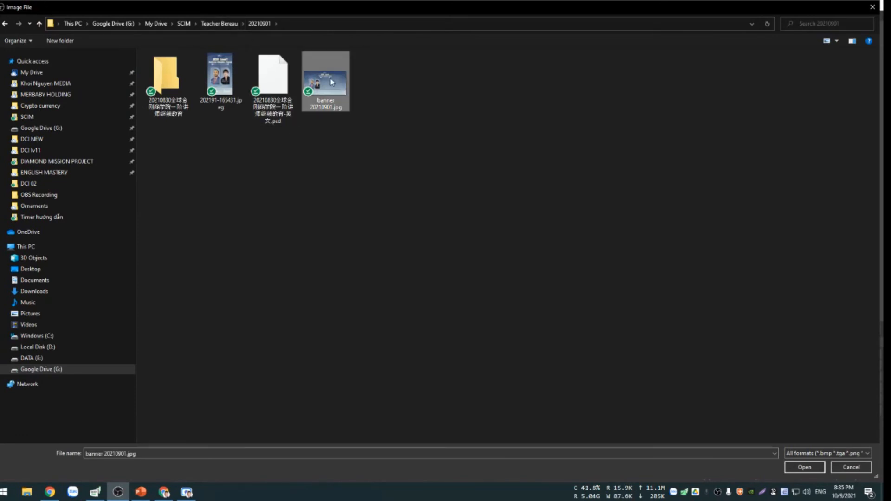
double_click(331, 81)
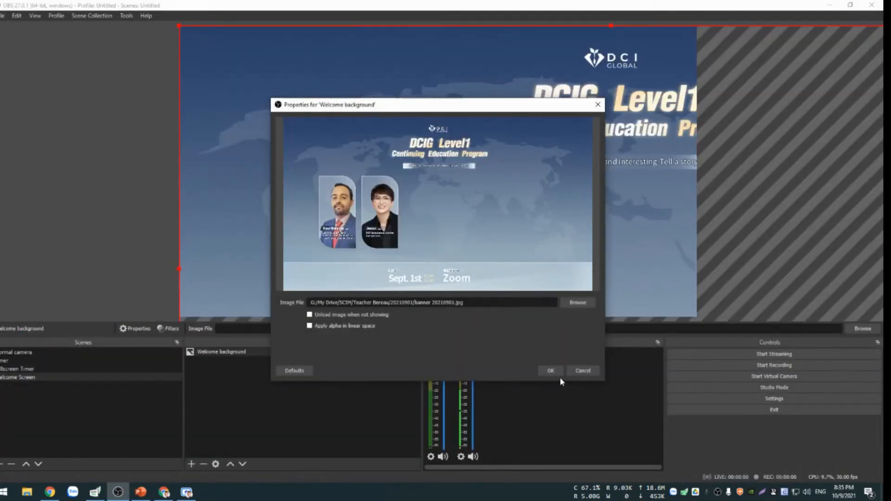
left_click(548, 369)
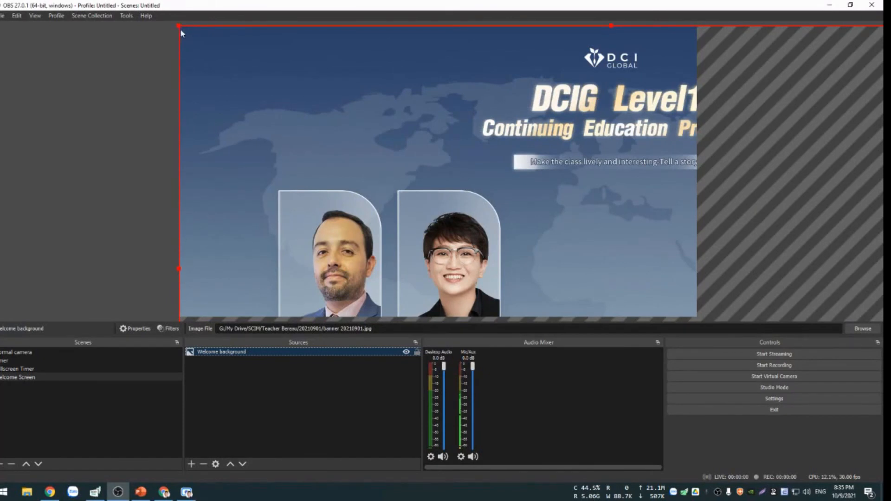
Scale and position the banner image so it fills the whole canvas, and deselect it.
left_click_drag(180, 27, 614, 232)
left_click_drag(642, 281, 292, 84)
left_click_drag(680, 307, 696, 318)
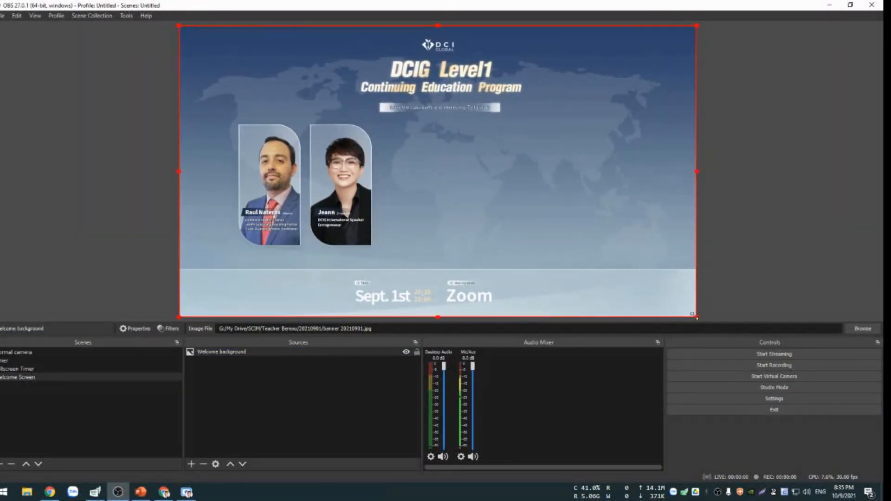
left_click(761, 193)
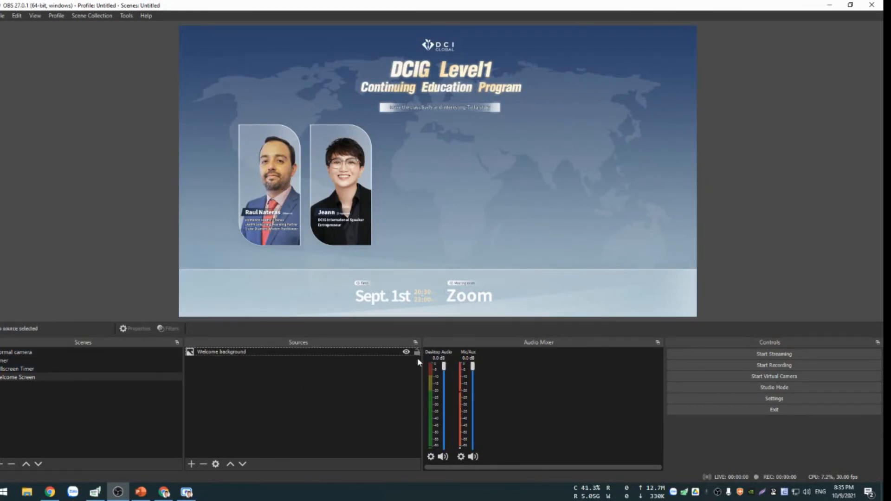
Add the existing Clock text source to the Welcome Screen scene.
left_click(191, 464)
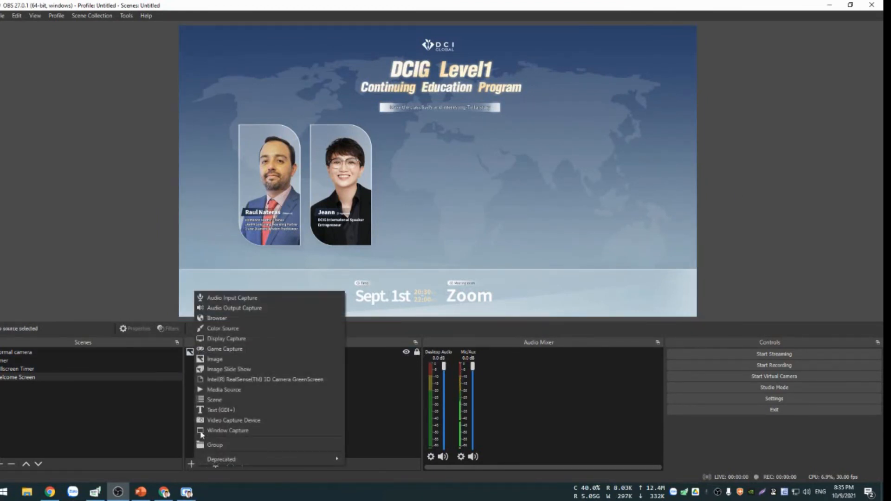
left_click(236, 410)
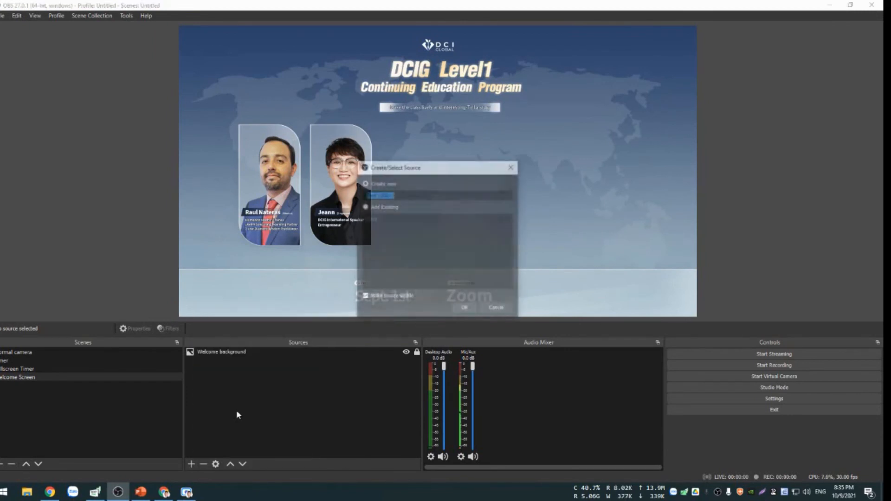
left_click(395, 208)
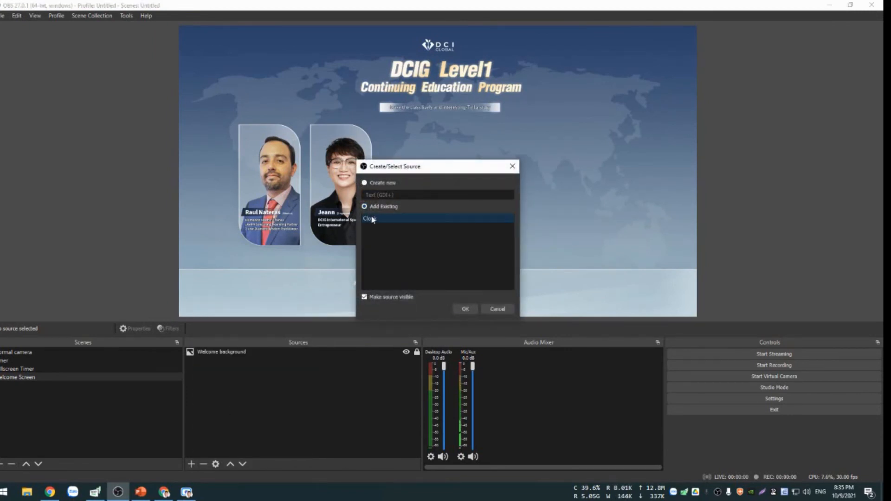
left_click(464, 309)
Place the clock in the banner's empty area to the right of the two portraits, and lock the Clock source.
left_click_drag(412, 123, 575, 234)
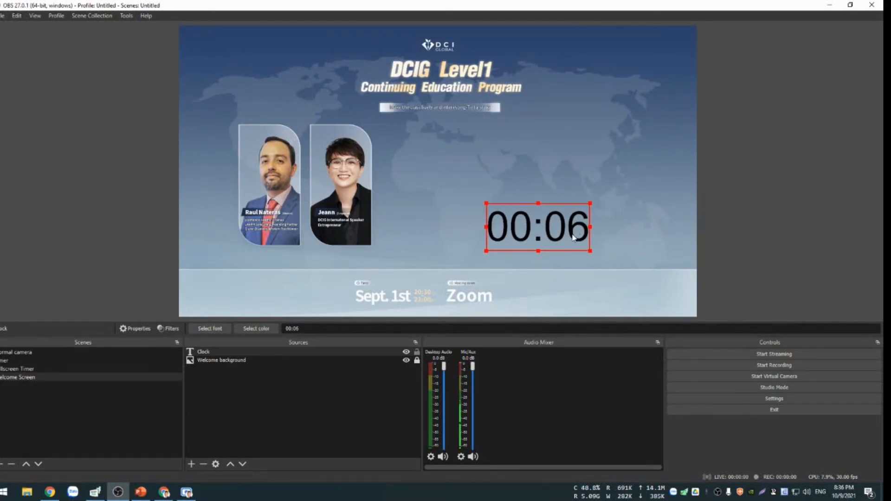
left_click(382, 368)
left_click(588, 222)
left_click(416, 352)
Add a new Text (GDI+) source named "Event will start after:".
left_click(191, 462)
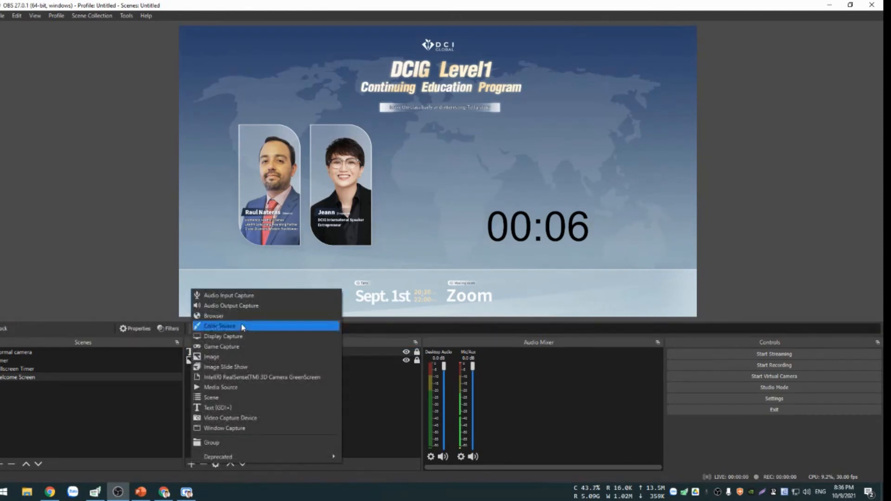
left_click(228, 407)
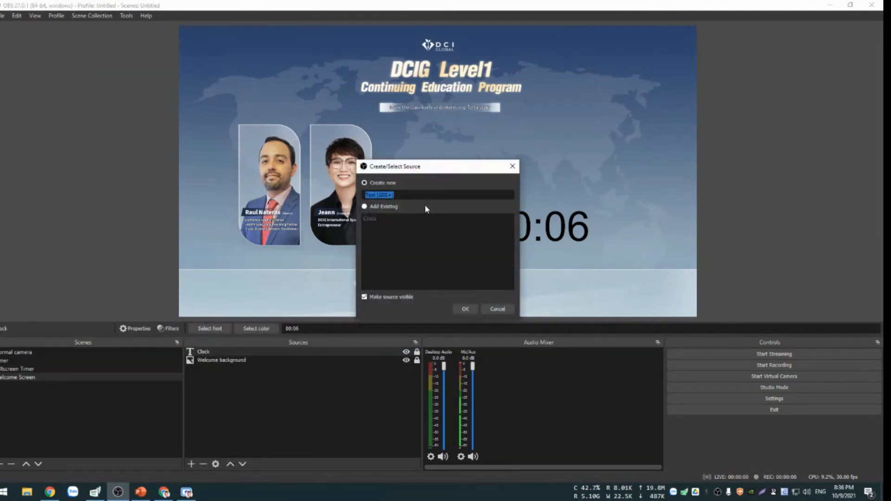
type("Welcom")
key("ctrl+a")
key("BackSpace")
type("Ever")
key("BackSpace")
type("nt will start after")
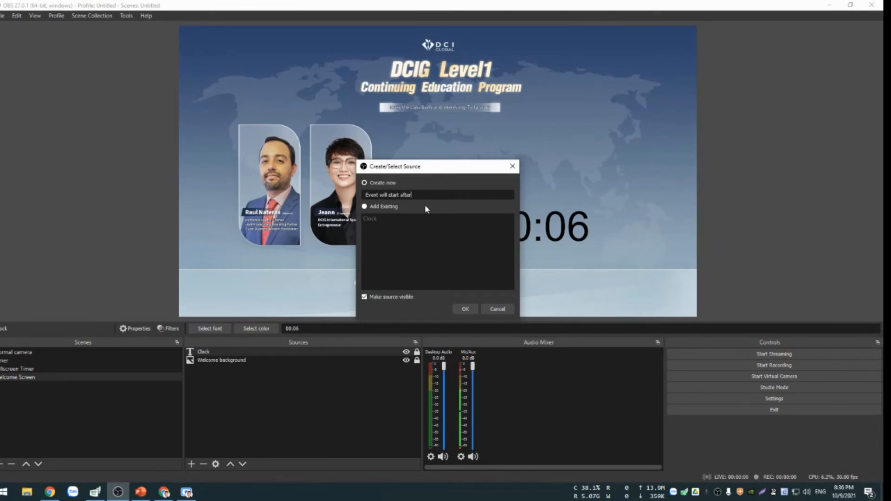
type(":")
left_click(470, 312)
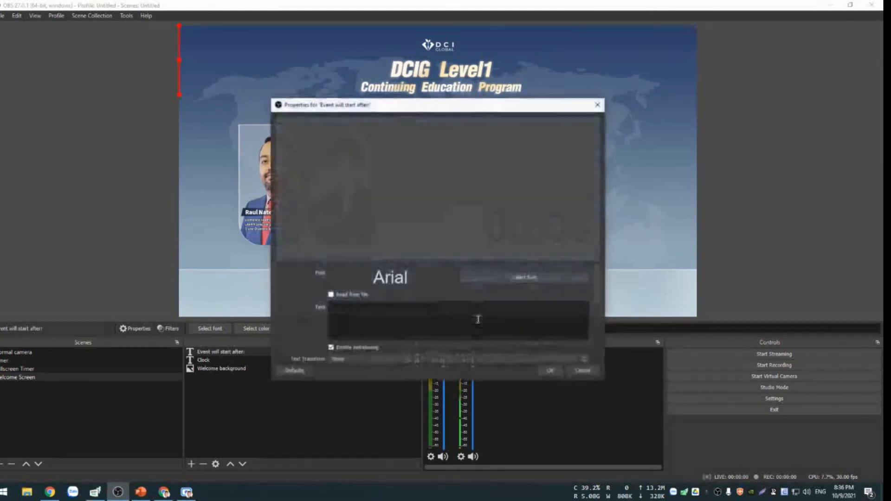
Enter "Event will start after:" as the text of the new text source.
left_click(543, 282)
left_click(524, 319)
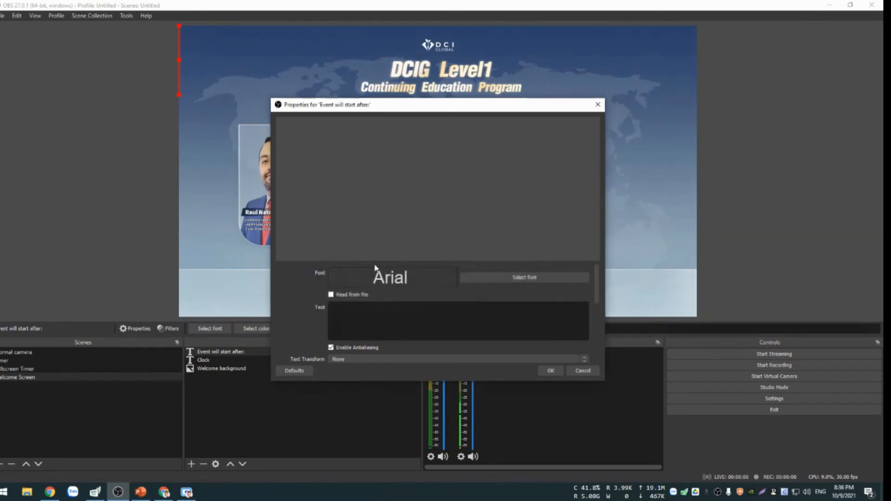
left_click(407, 322)
type("S")
key("BackSpace")
type("Evednt")
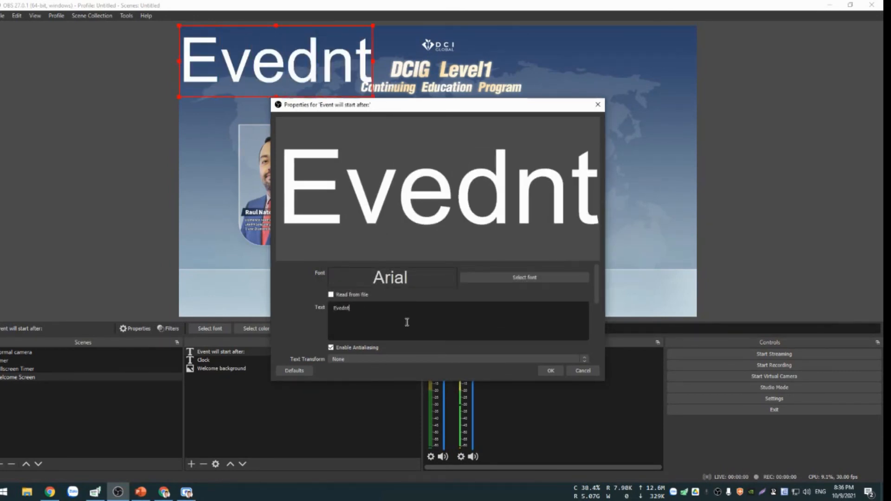
key("BackSpace")
key("BackSpace")
key("BackSpace")
key("BackSpace")
type("ent w")
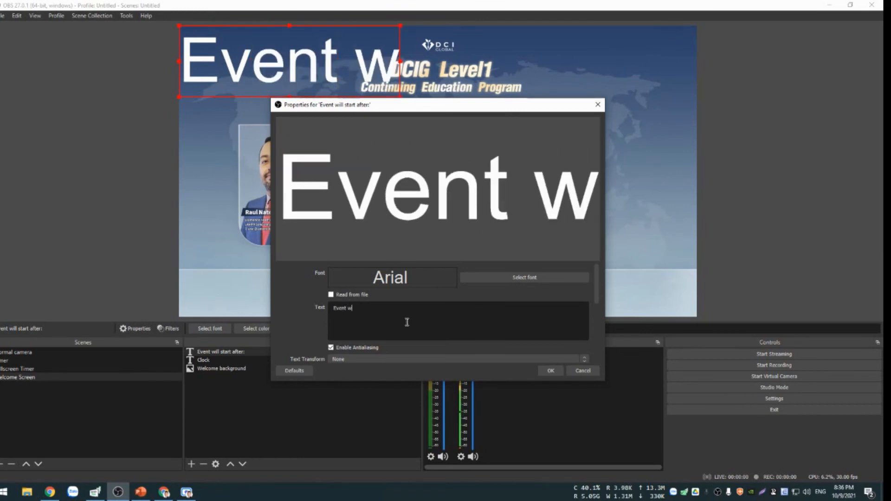
type("ill start af")
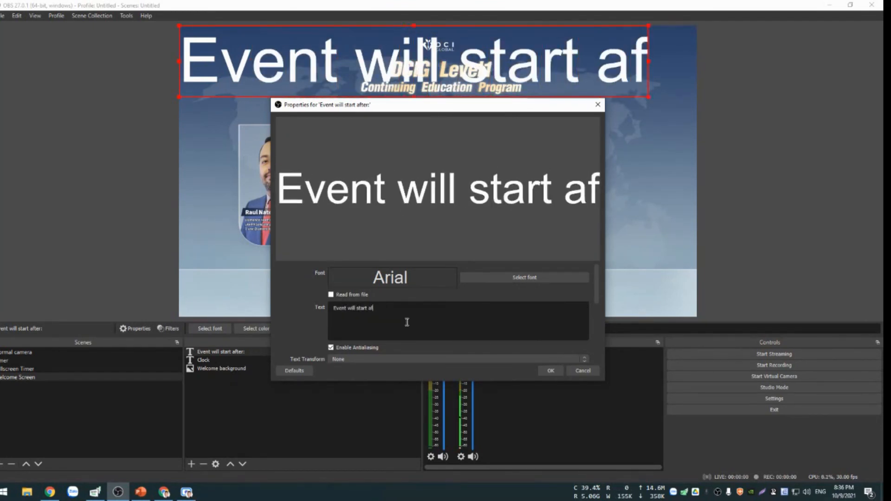
type("ter:")
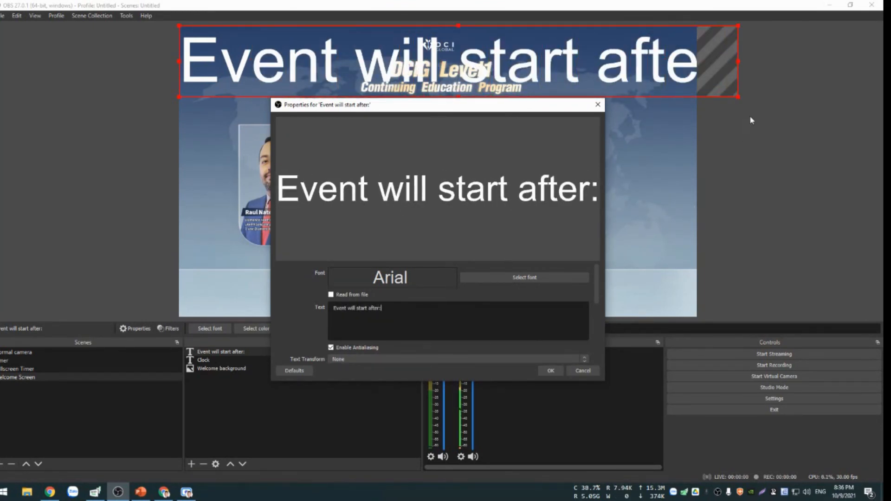
Scale down the "Event will start after:" text, confirm its properties, and place it directly above the clock beside the portraits.
left_click_drag(738, 97, 487, 65)
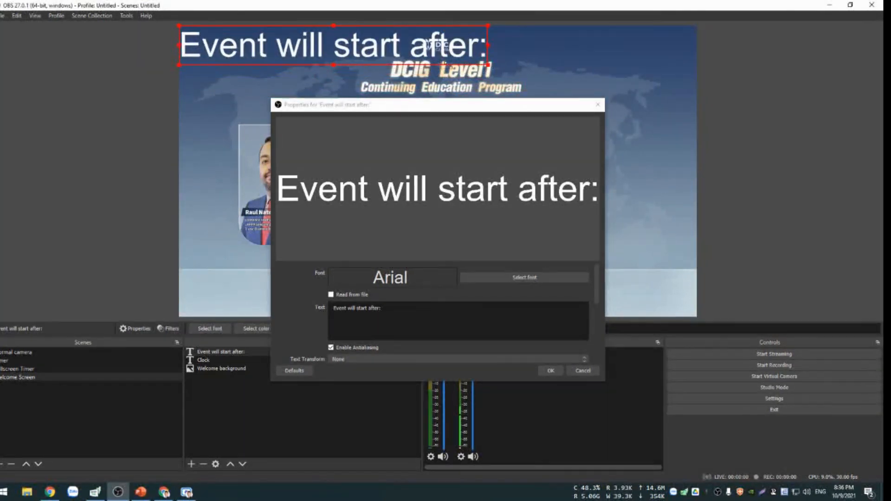
left_click(550, 370)
left_click_drag(379, 53, 568, 185)
left_click_drag(682, 157, 601, 168)
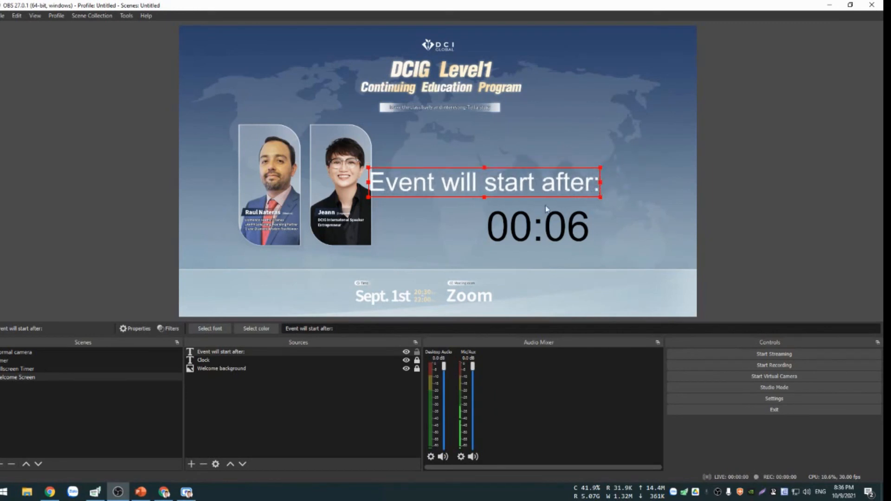
left_click_drag(543, 184, 595, 181)
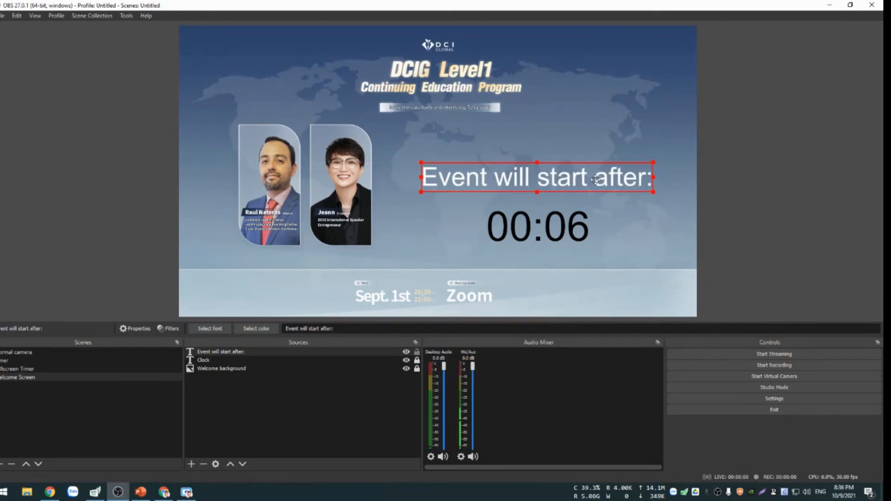
Change the "Event will start after:" text color to black (#000000) and lock the source.
left_click(252, 327)
left_click(328, 174)
left_click(501, 328)
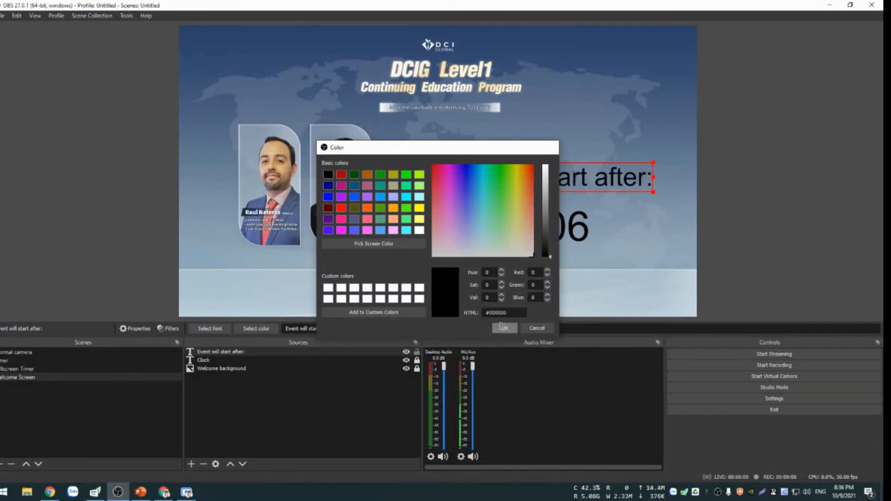
left_click(349, 396)
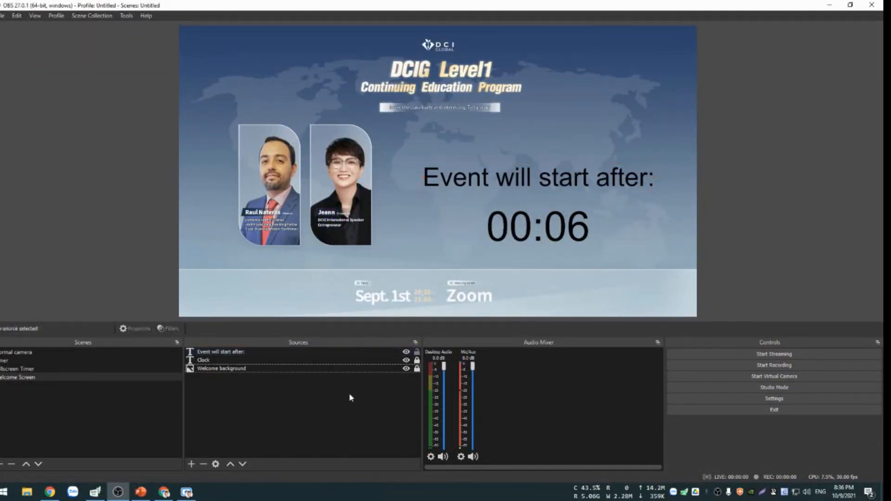
left_click(417, 352)
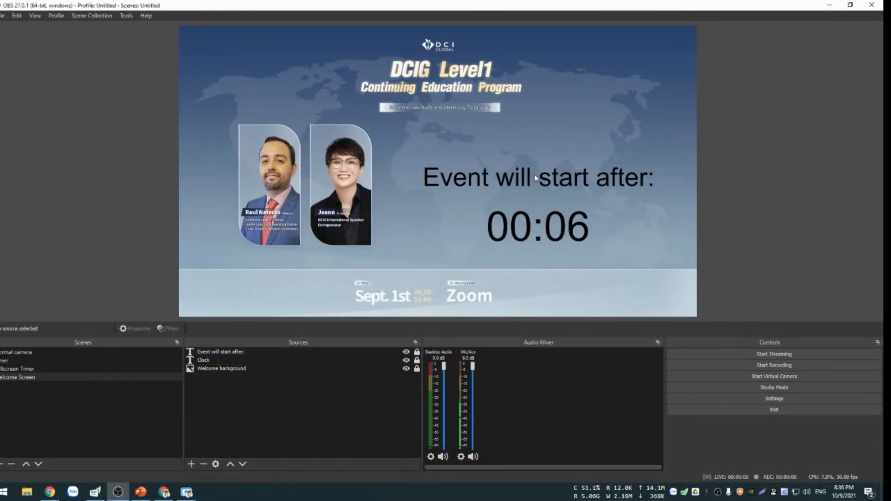
Open the countdown timer script's settings and set its mode to Specific date and time.
left_click(126, 16)
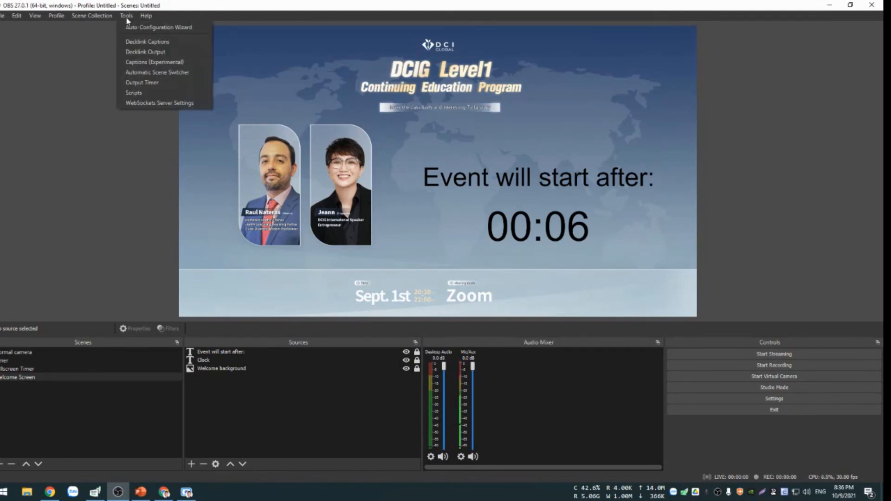
left_click(135, 93)
left_click_drag(427, 166, 242, 69)
left_click(391, 141)
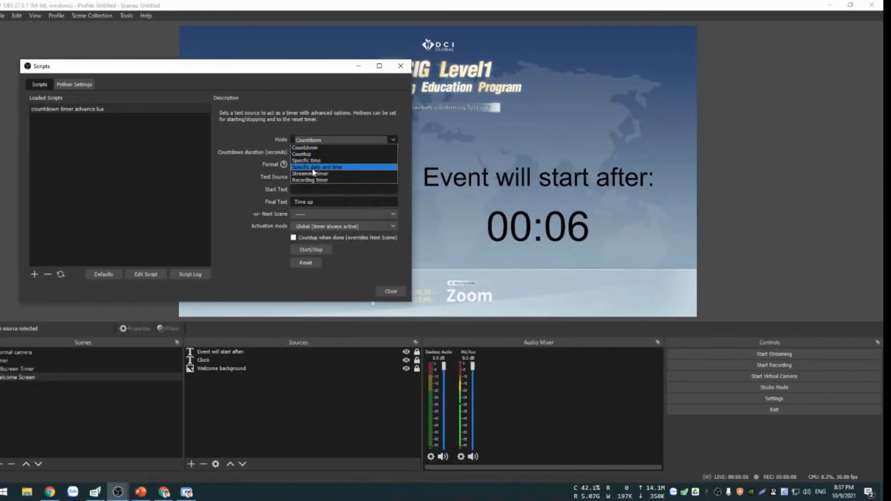
left_click(313, 167)
Set the countdown's target hour to 21, keeping the date at 2021, month 10, day 9.
left_click(282, 150)
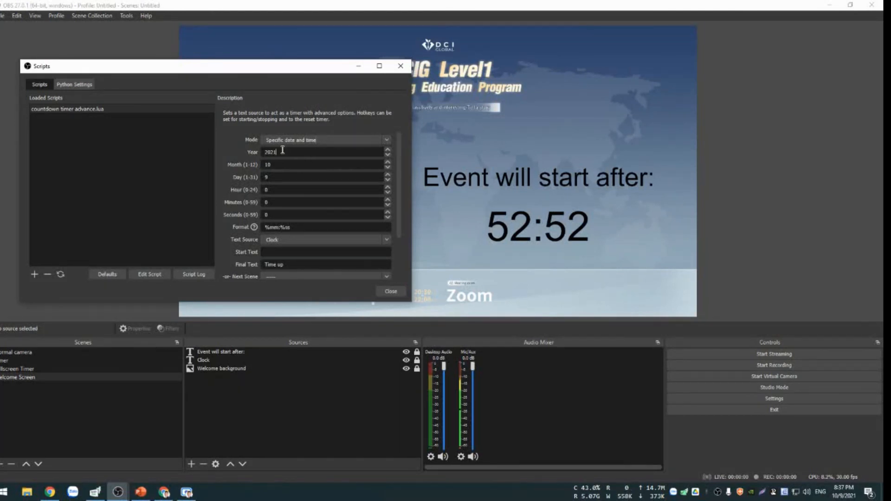
left_click(281, 178)
left_click(264, 191)
type("21")
key("Tab")
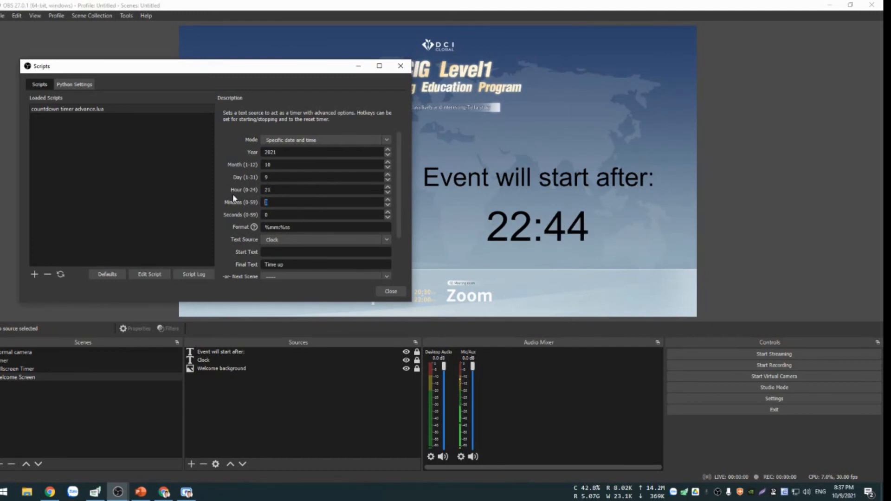
left_click(293, 214)
Set the timer's final text to "Starting..." and close the script settings.
scroll(240, 237, "down", 2)
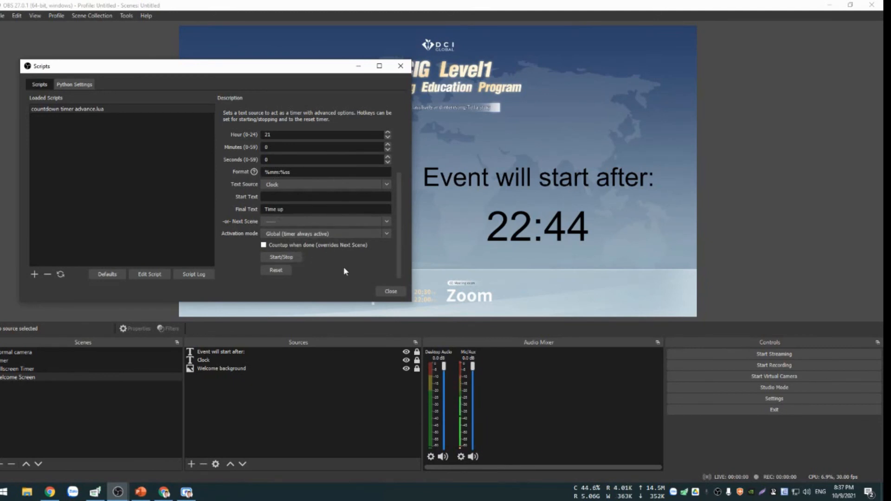
left_click_drag(292, 209, 216, 205)
type("Starti")
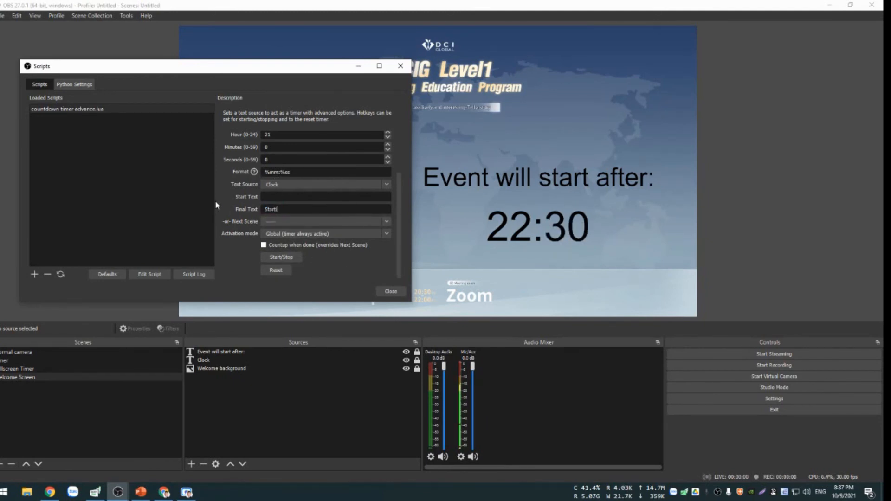
type("ng..")
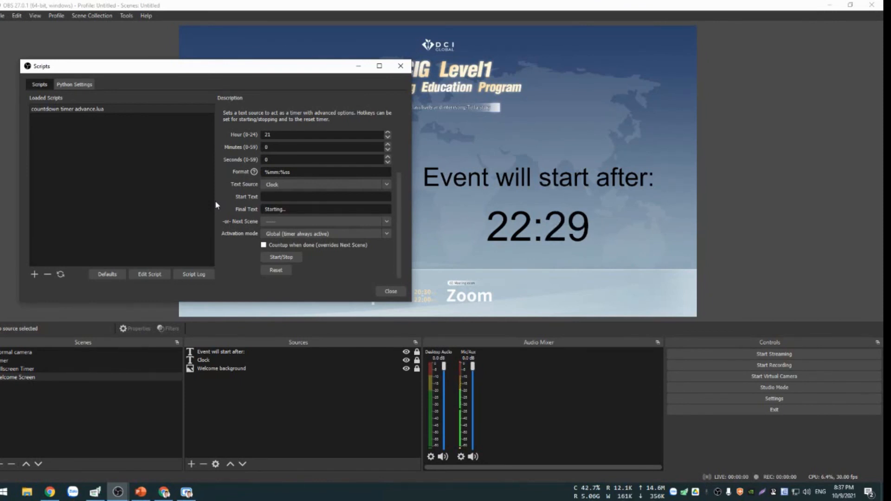
type(".")
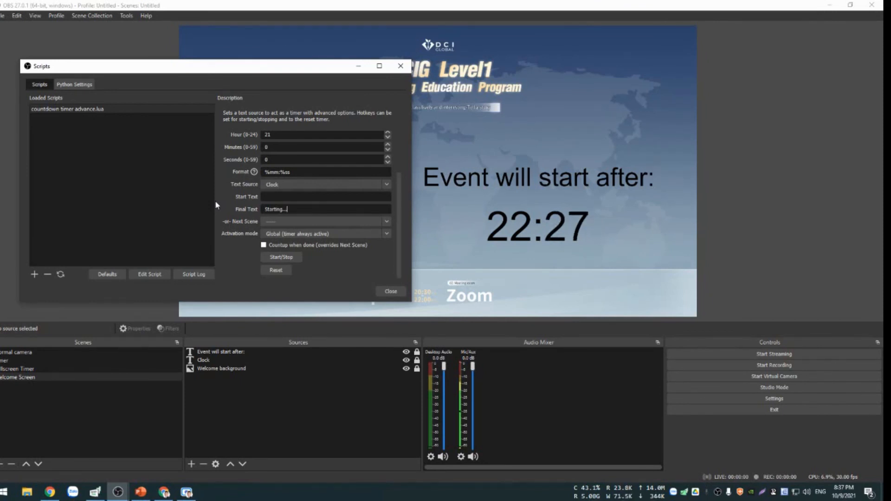
left_click(282, 259)
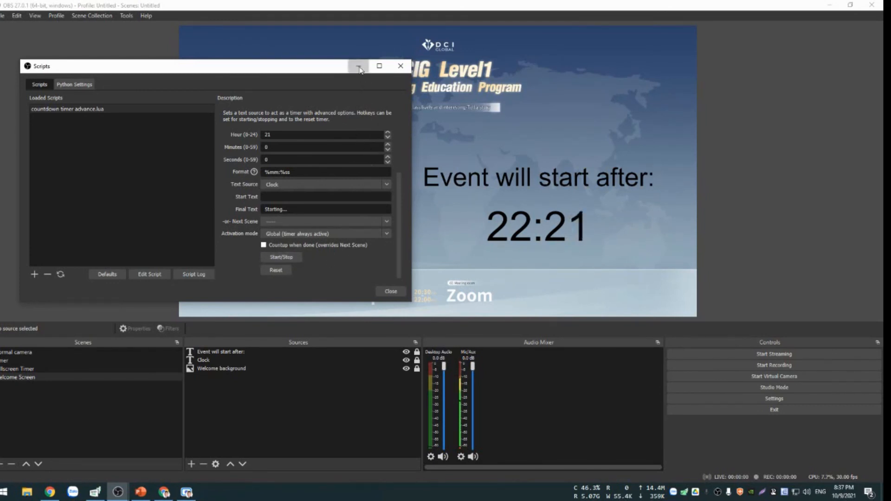
left_click(400, 65)
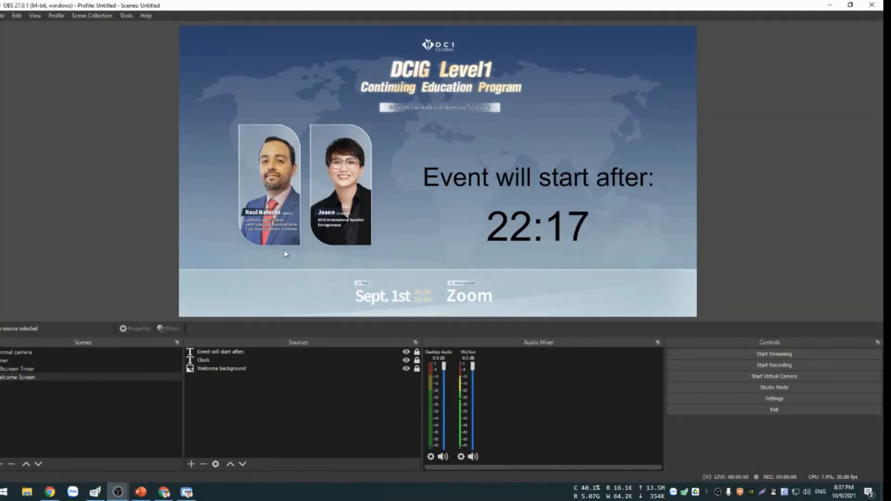
left_click(317, 406)
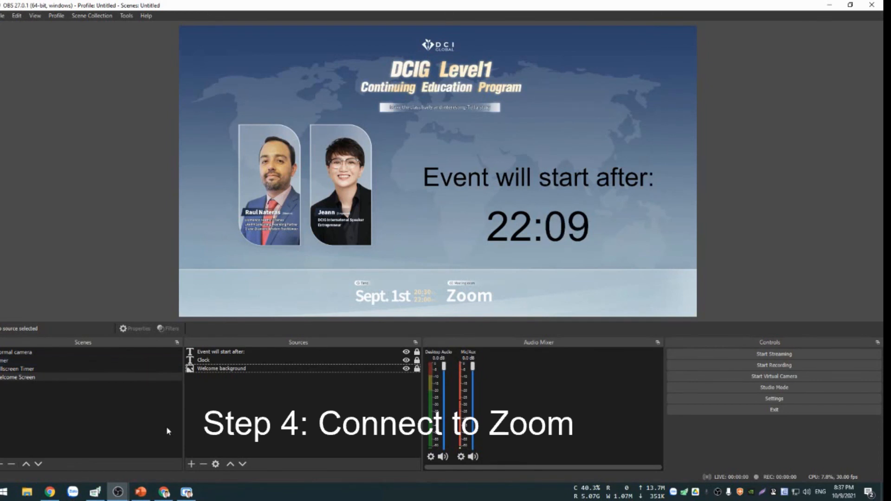
Search the computer for Zoom and launch the desktop app.
left_click(5, 492)
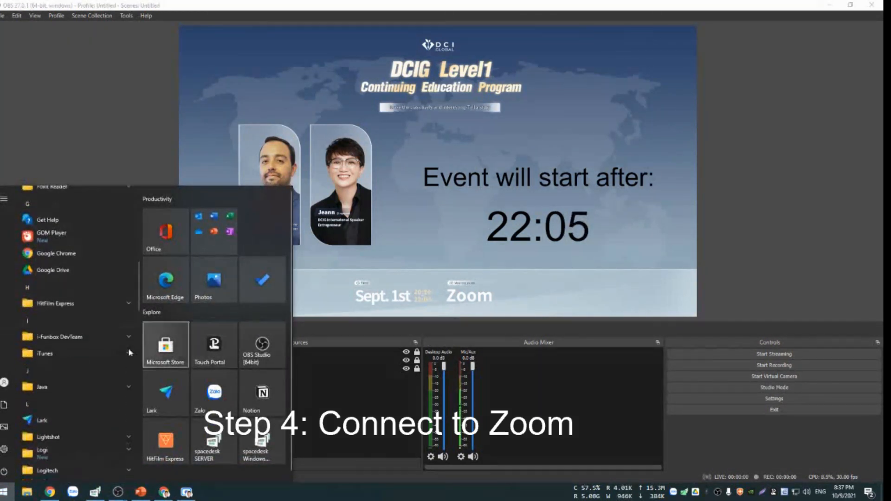
type("zo")
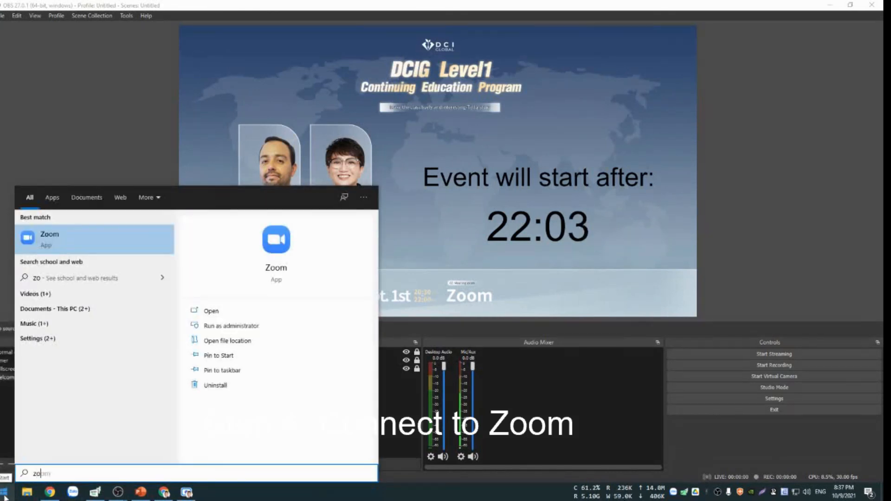
key("Return")
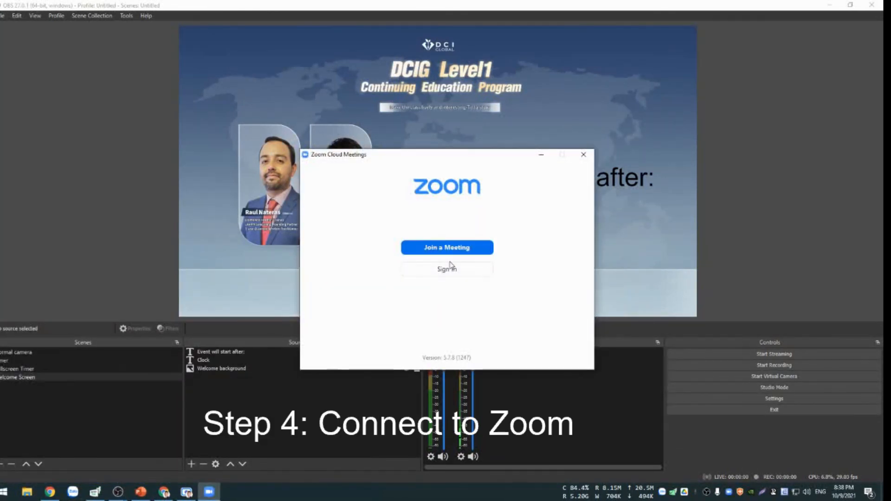
Sign in to Zoom with the account e-mail and password.
left_click(449, 268)
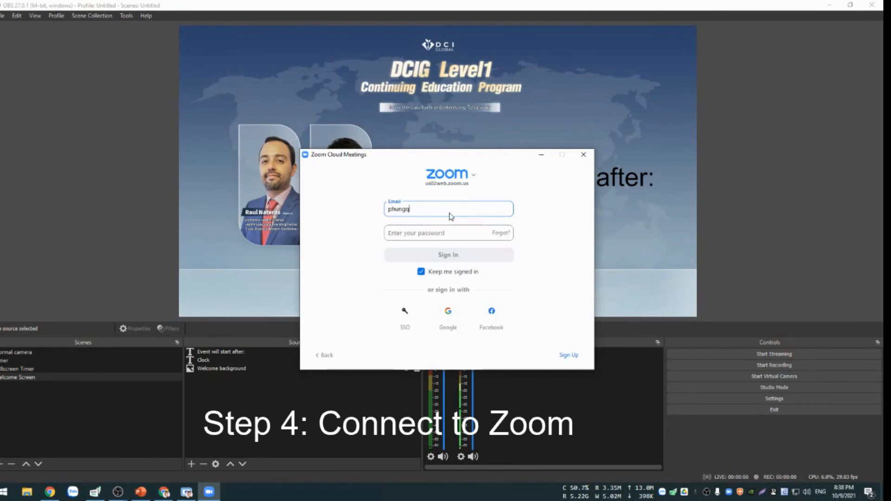
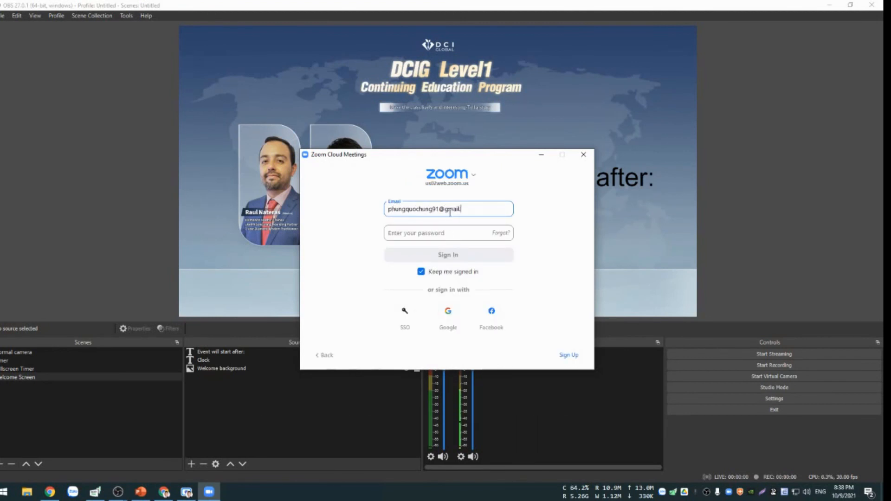
key("Tab")
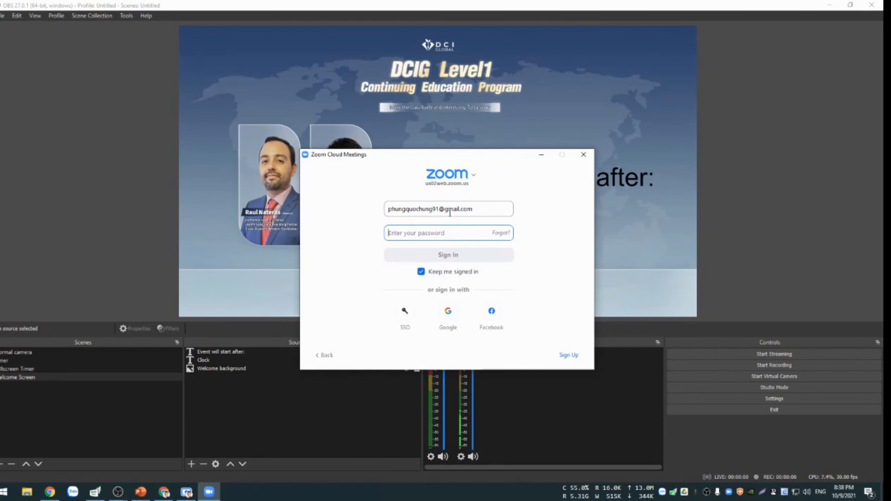
type("*")
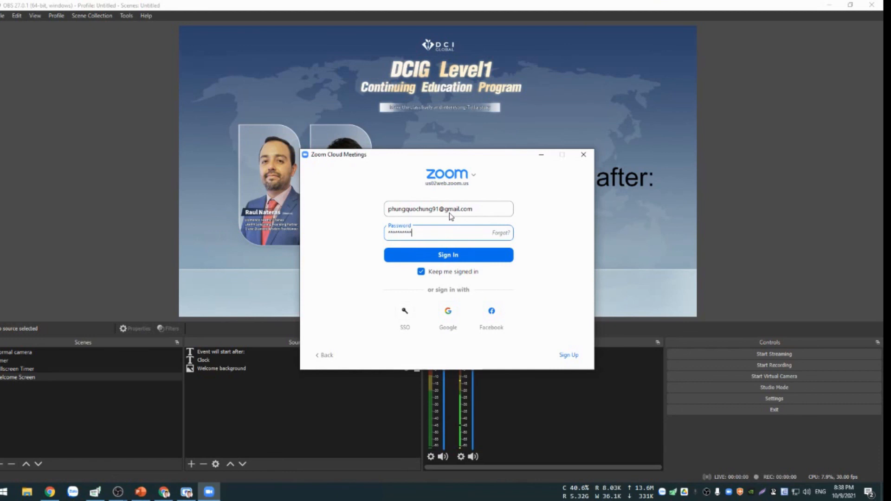
key("Return")
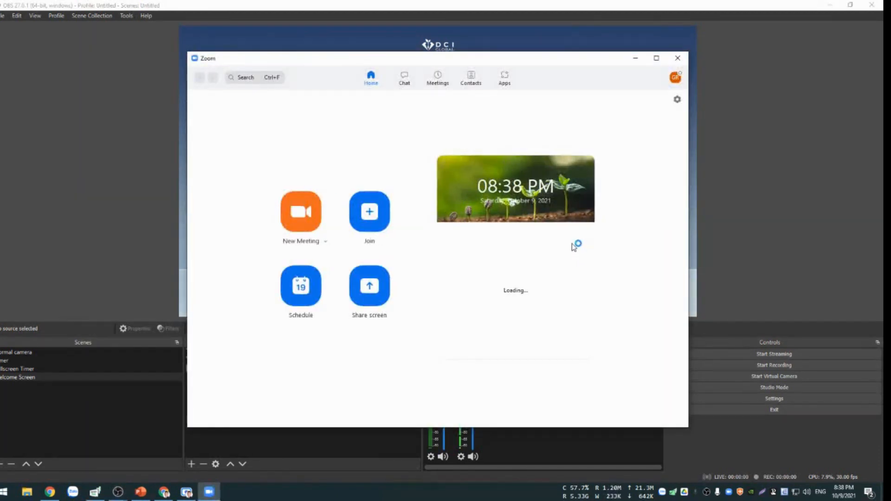
Minimize the Zoom window and start the virtual camera in OBS Studio.
left_click(636, 59)
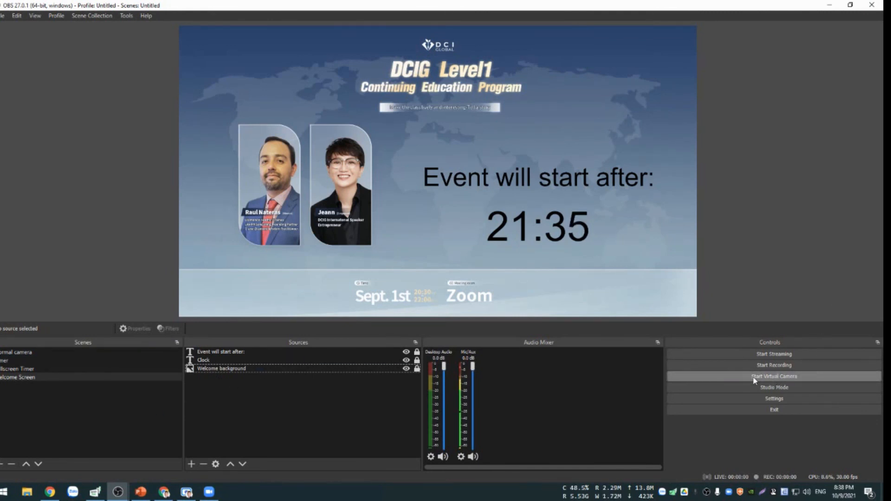
left_click(717, 377)
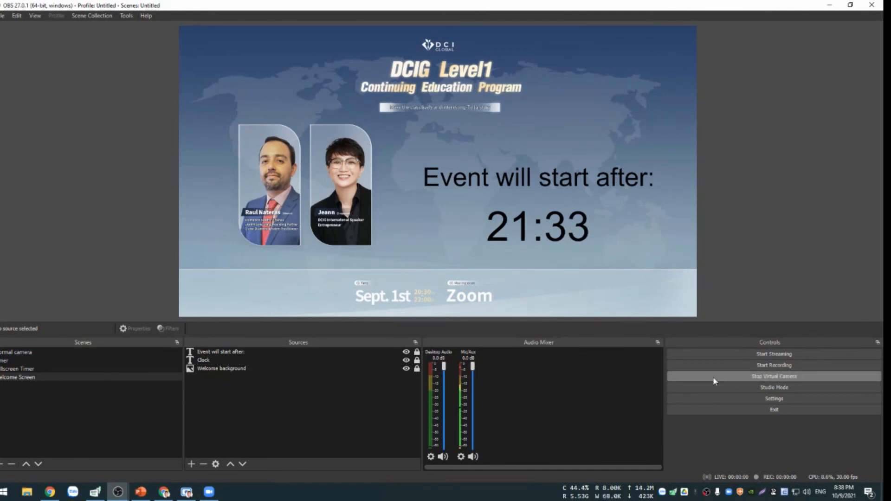
Switch back to Zoom and start a new meeting.
left_click(210, 496)
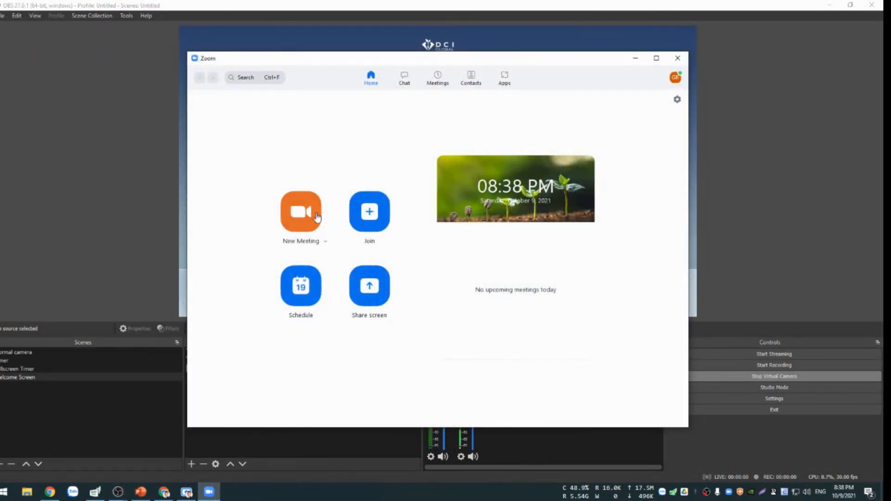
left_click(317, 216)
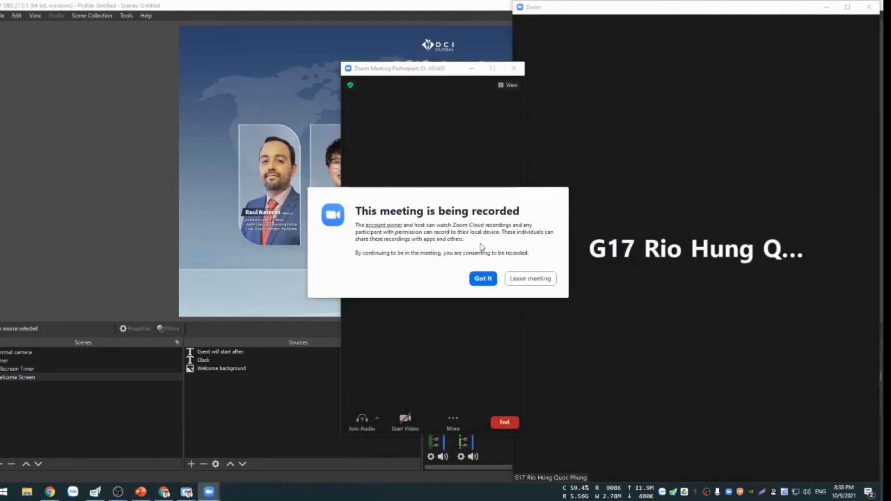
left_click(483, 277)
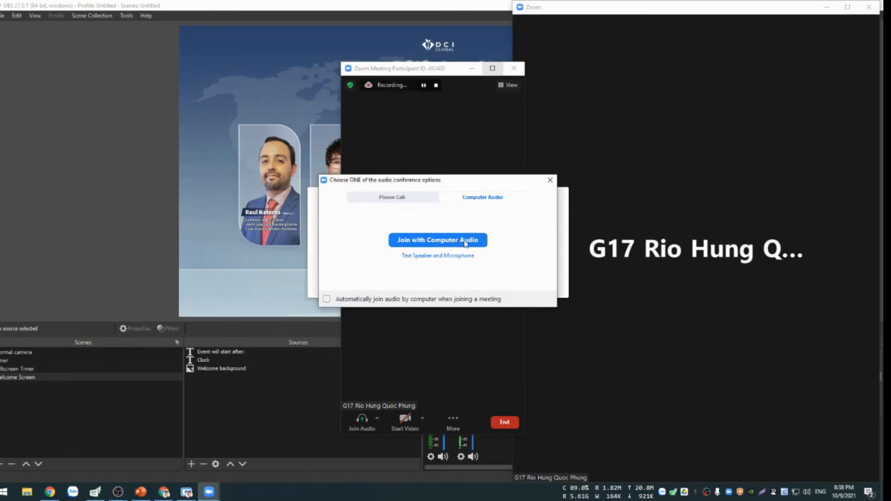
Join the meeting with computer audio, maximize the meeting window and mute the microphone.
left_click(465, 240)
left_click(480, 277)
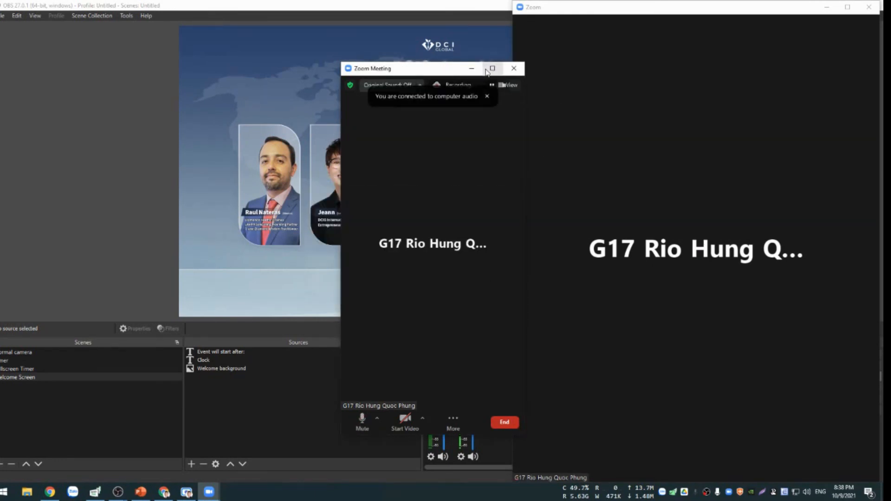
left_click(492, 68)
left_click(16, 467)
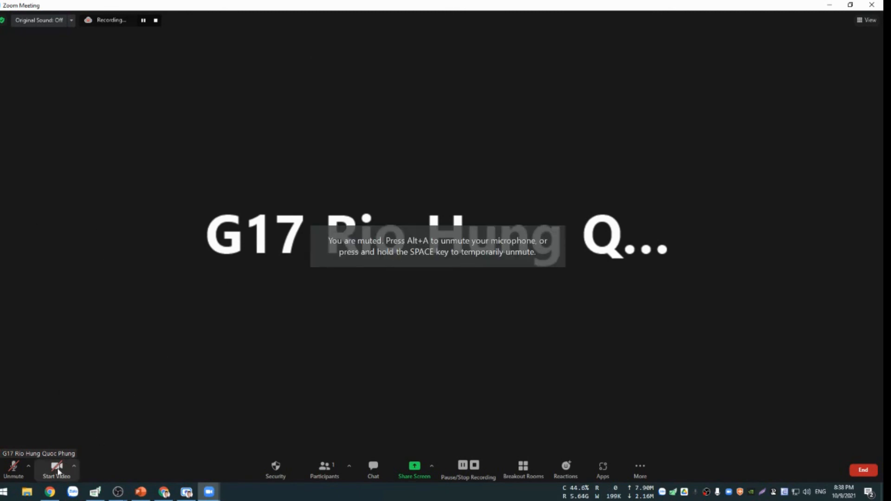
Choose OBS Virtual Camera as the meeting camera and start the video.
left_click(74, 466)
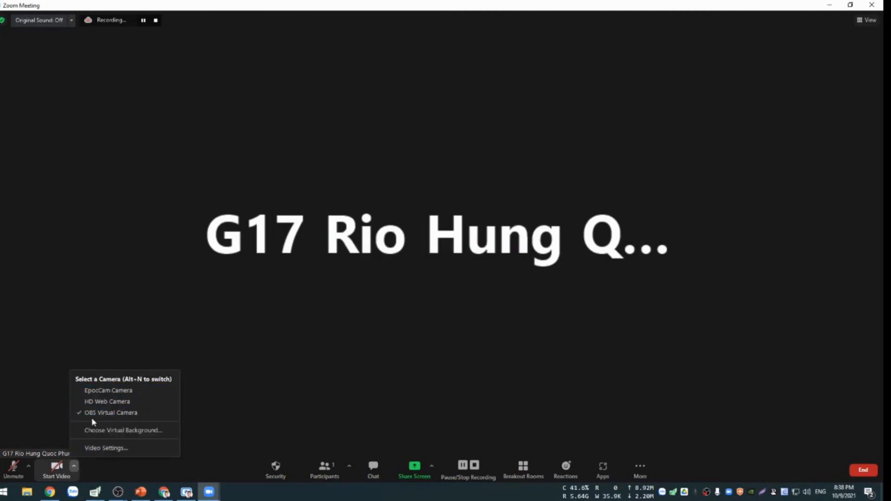
left_click(138, 414)
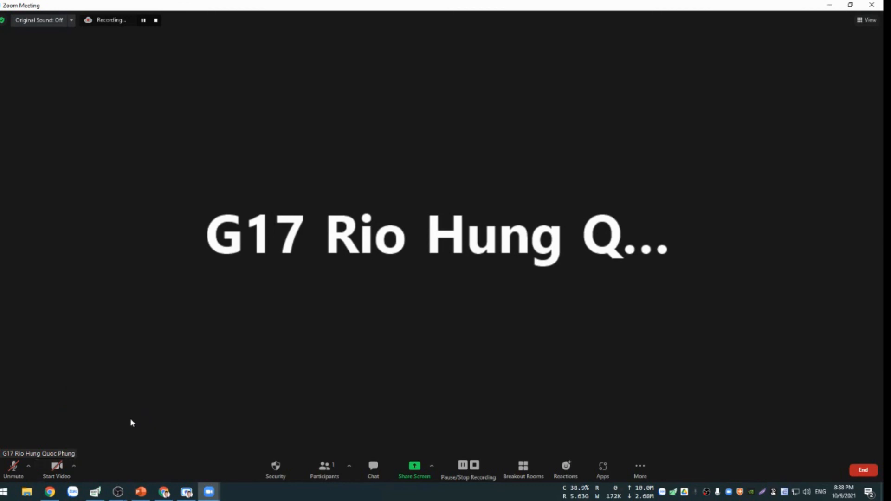
left_click(61, 470)
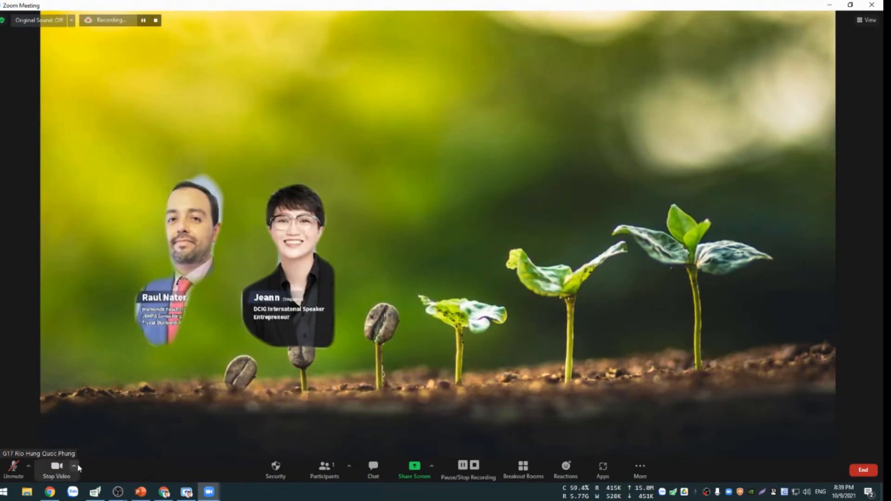
Set the Zoom virtual background to None and close the settings.
left_click(74, 466)
left_click(141, 431)
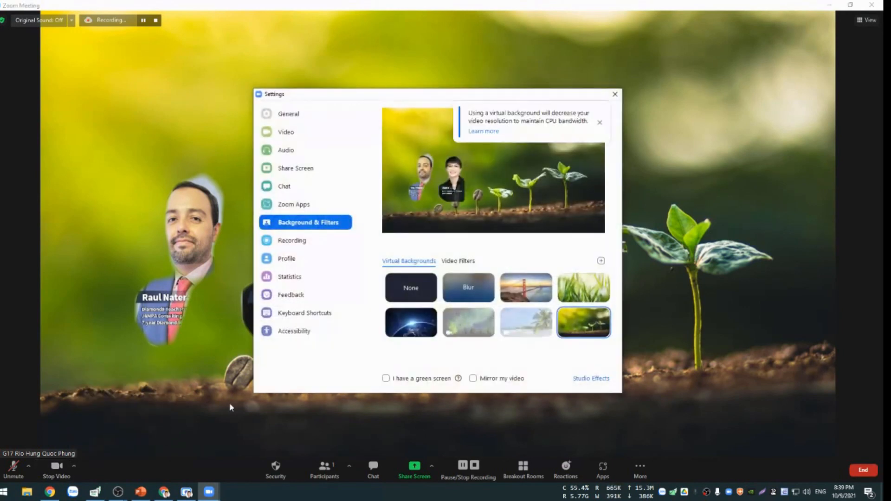
left_click(430, 281)
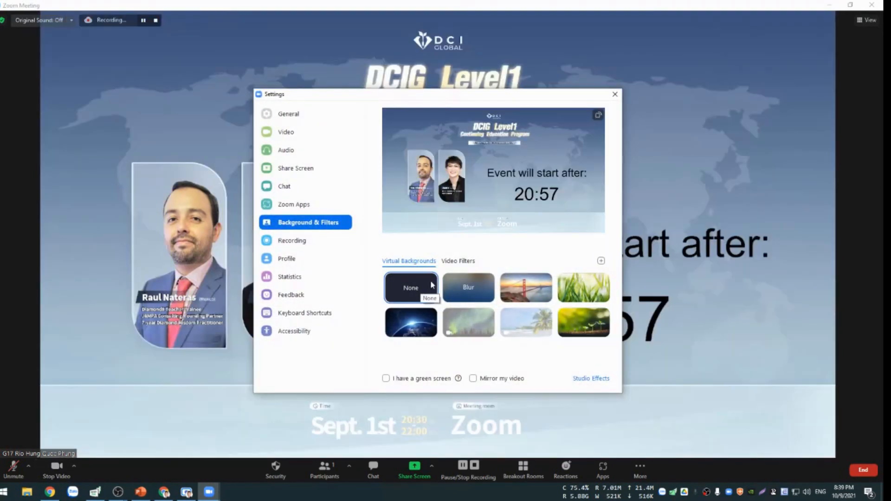
left_click(615, 95)
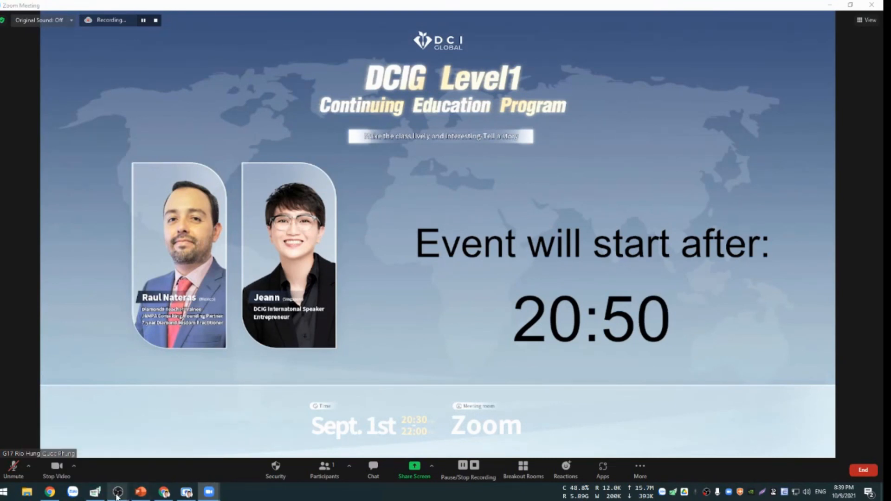
Switch to OBS Studio, activate the Normal camera scene and check its output in the Zoom meeting.
mouse_move(118, 491)
left_click(92, 471)
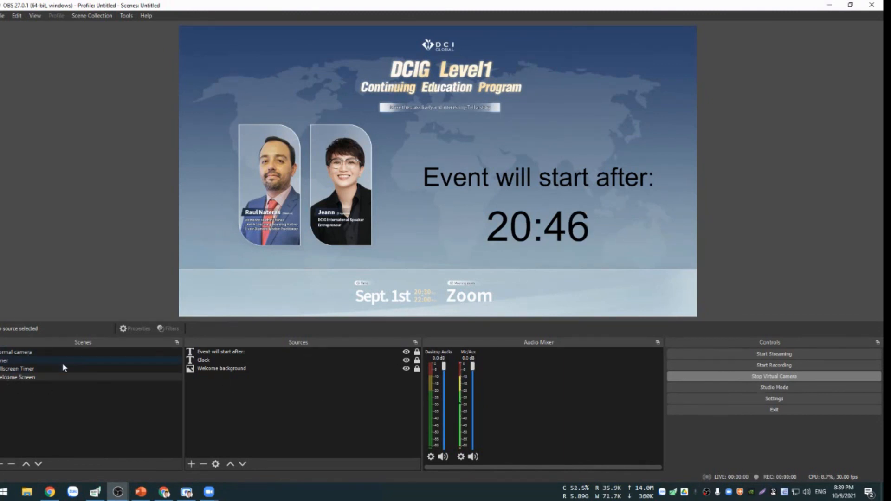
left_click(28, 354)
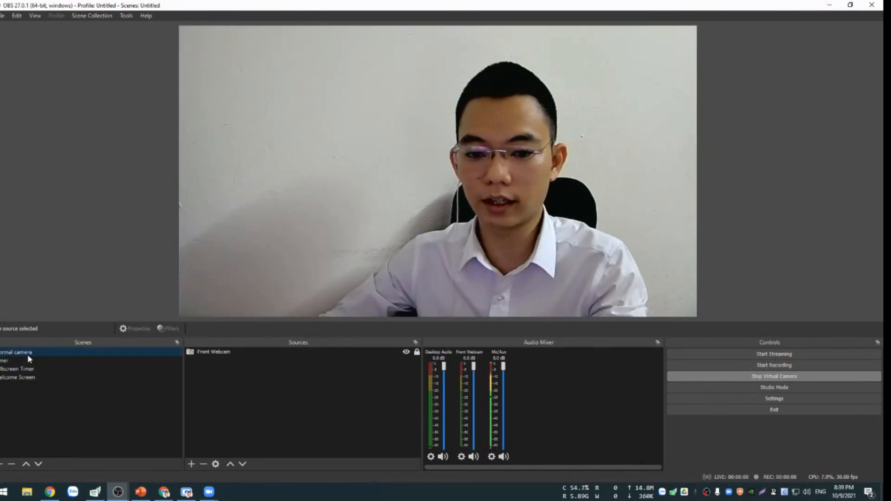
mouse_move(209, 491)
left_click(226, 450)
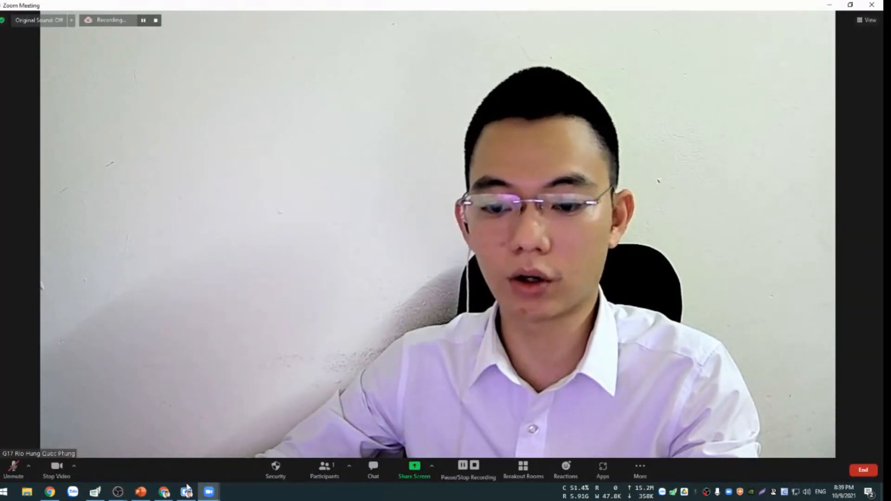
Return to OBS Studio and activate the Timer scene that combines the clock with the front webcam.
mouse_move(118, 491)
left_click(88, 451)
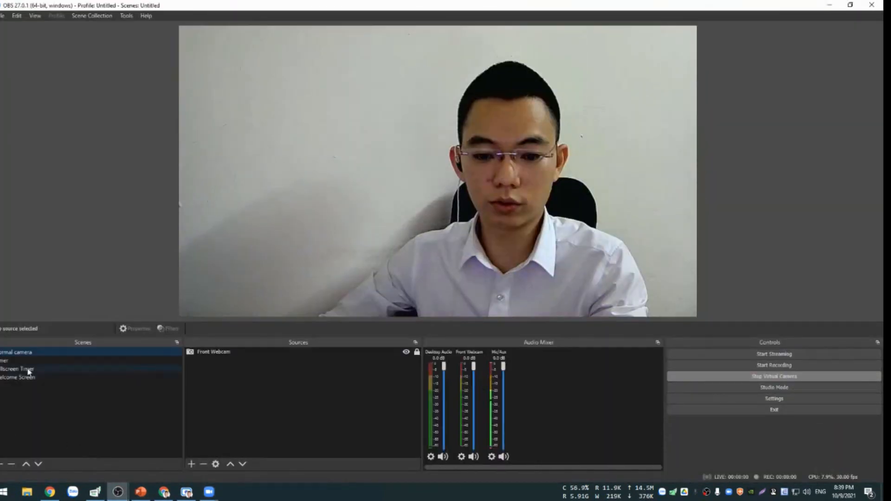
left_click(14, 359)
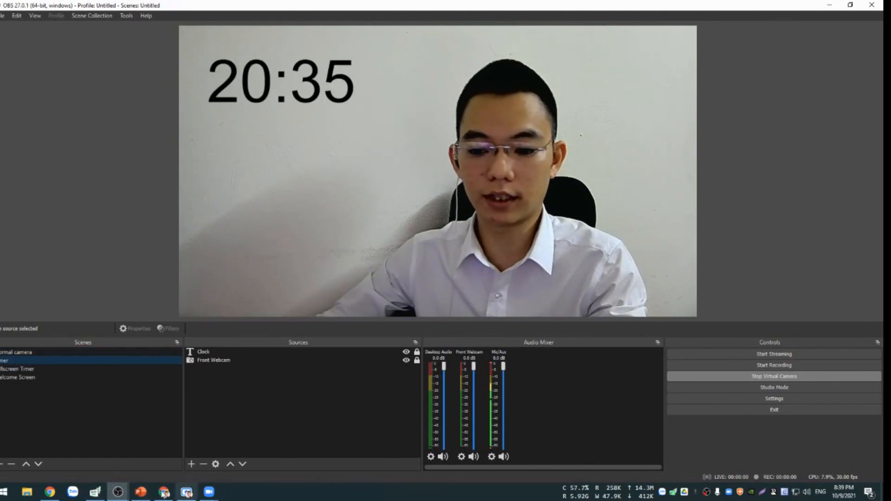
In the Scripts window, set the countdown timer script's mode to Countup and close the window.
mouse_move(118, 491)
left_click(175, 450)
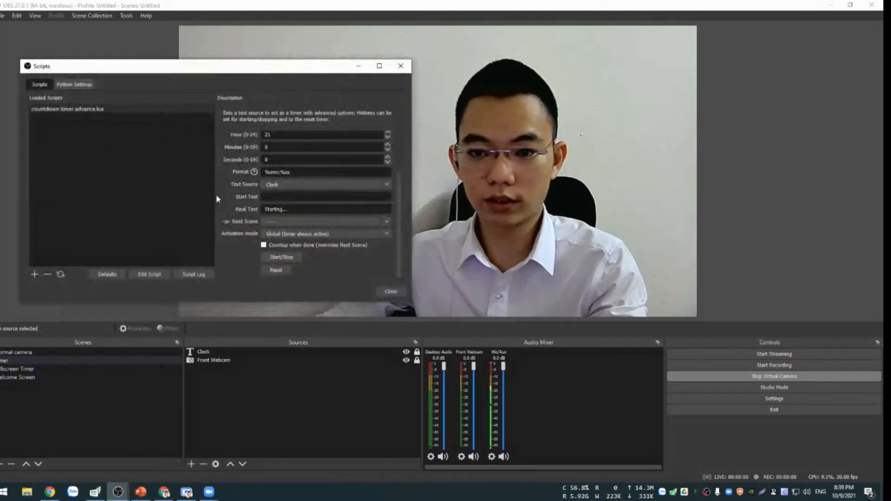
scroll(329, 157, "up", 3)
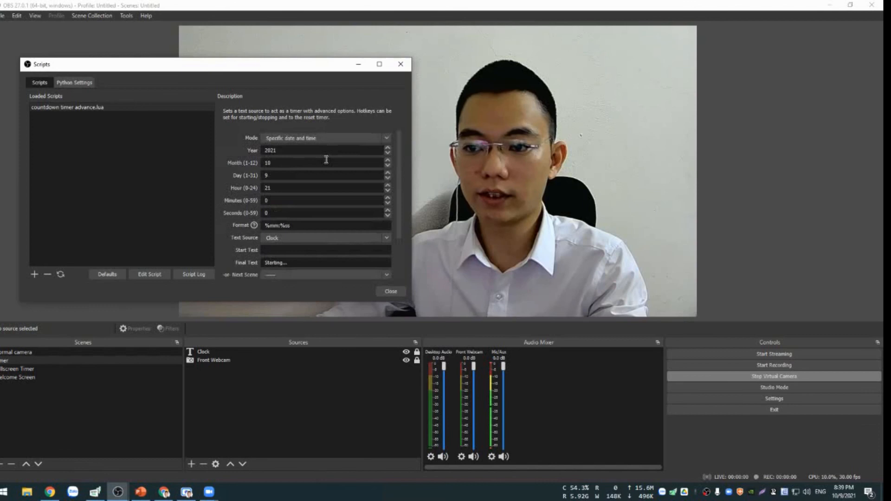
left_click(379, 138)
left_click(286, 146)
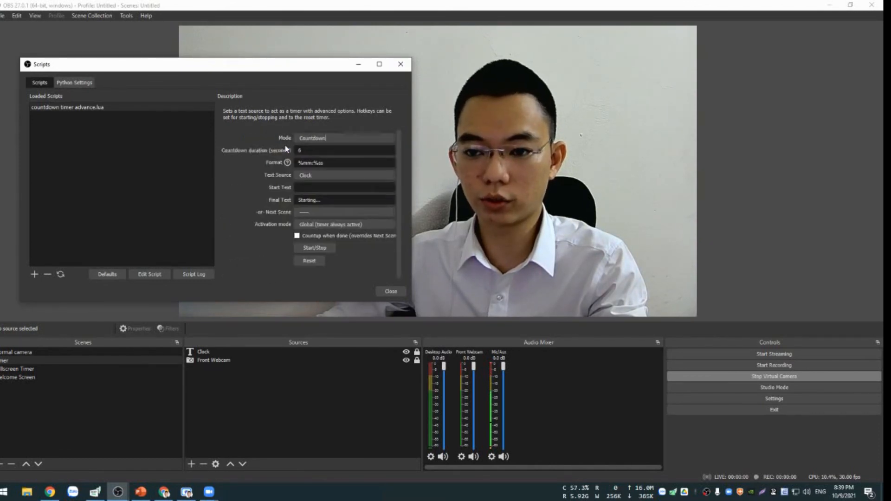
left_click(325, 138)
left_click(326, 152)
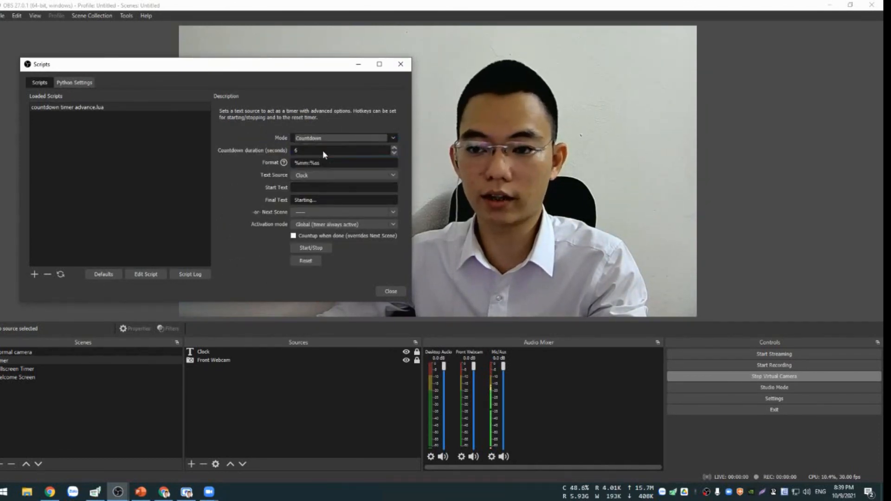
left_click_drag(297, 65, 316, 101)
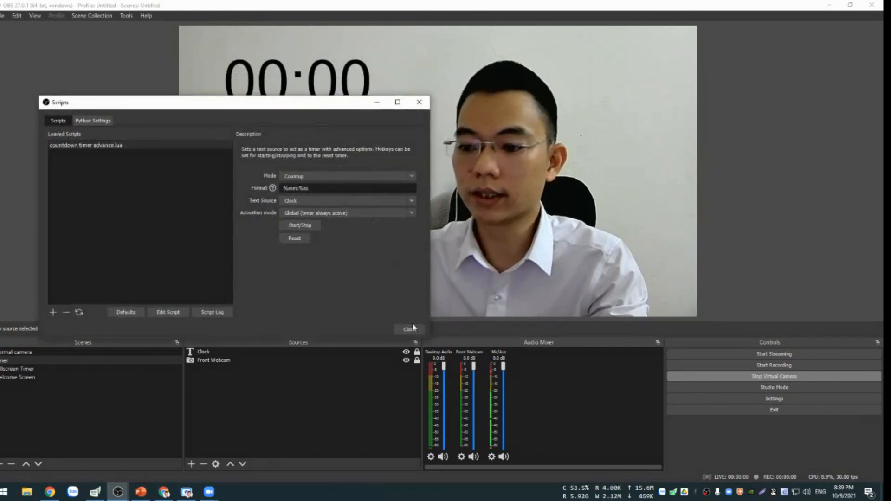
left_click(410, 328)
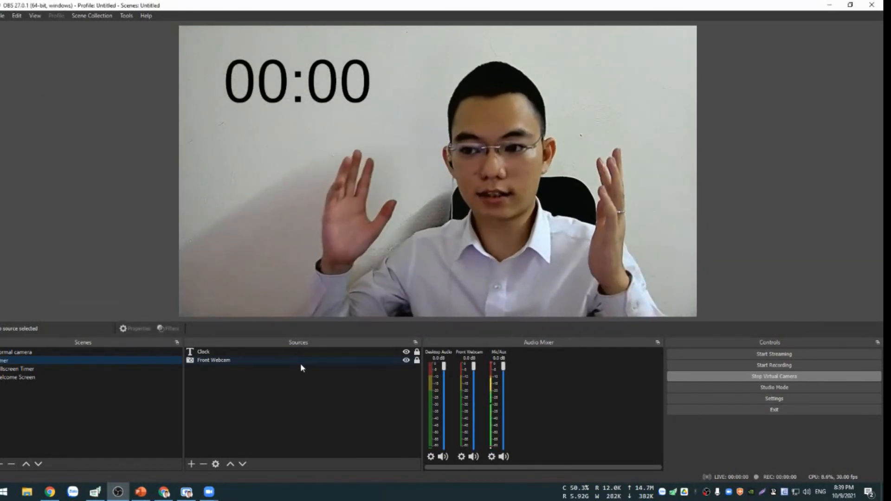
Try the timer's hotkey from OBS Studio and dismiss Zoom's muted-recording prompt.
key("alt+r")
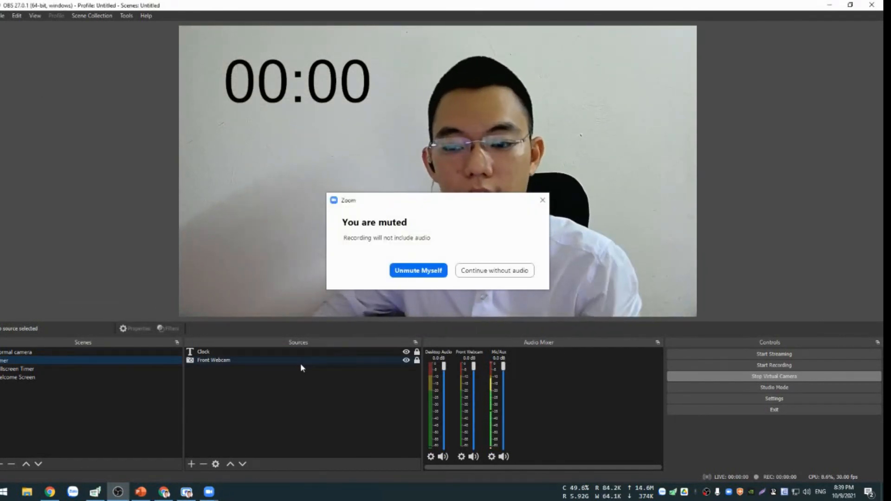
left_click(542, 200)
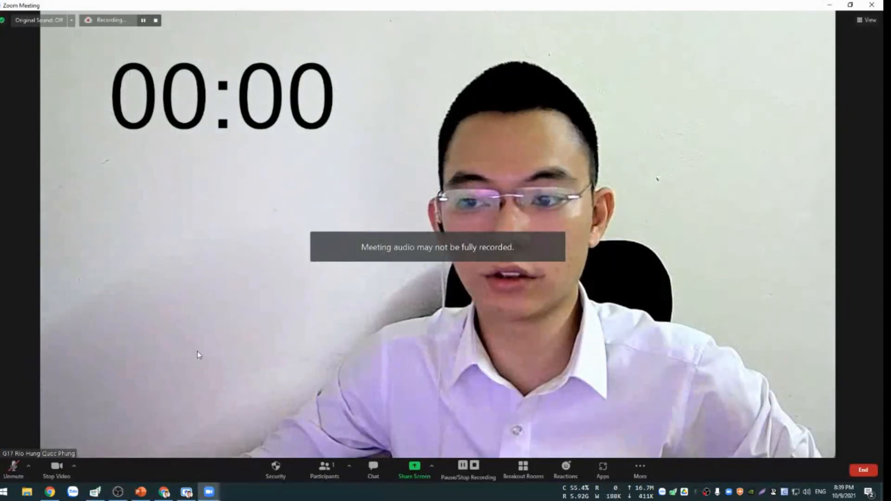